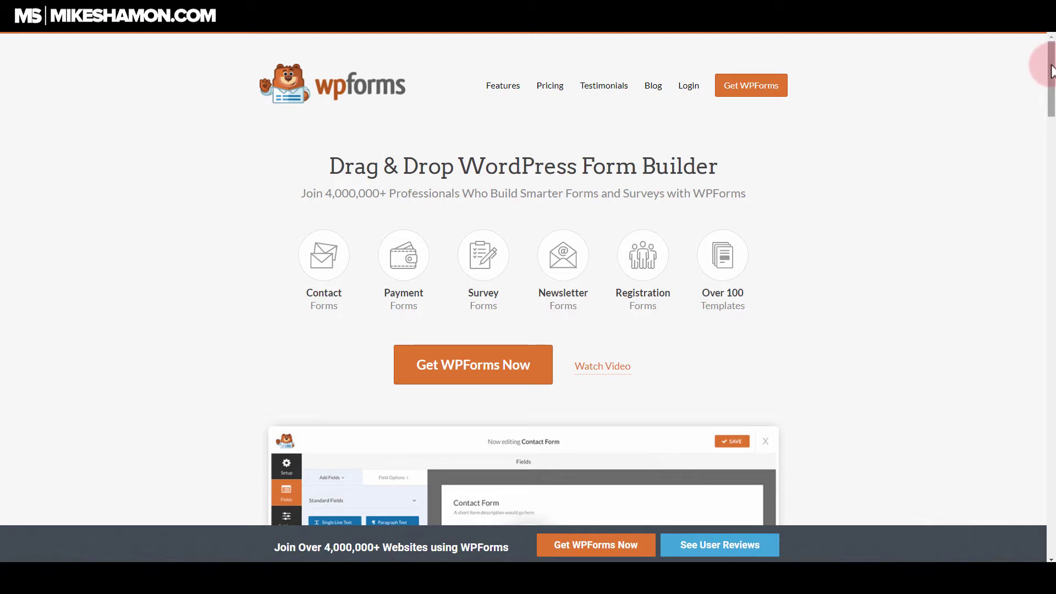
Look through the WPForms home page, covering the plugin's feature list and the reasons people love it
drag(1052, 58, 1051, 118)
scroll(890, 189, down, 3)
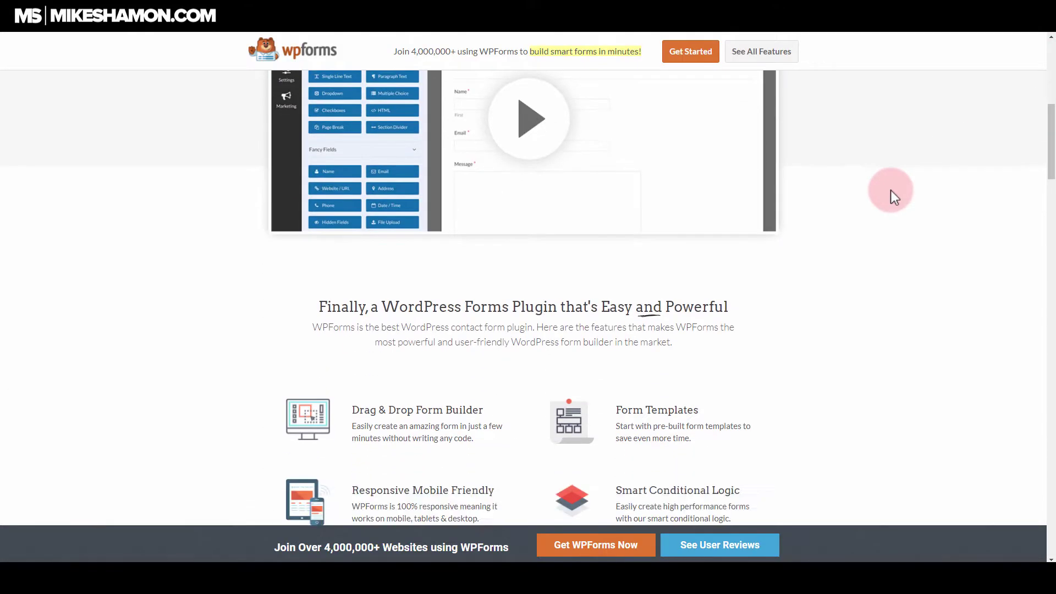
drag(1052, 155, 1019, 180)
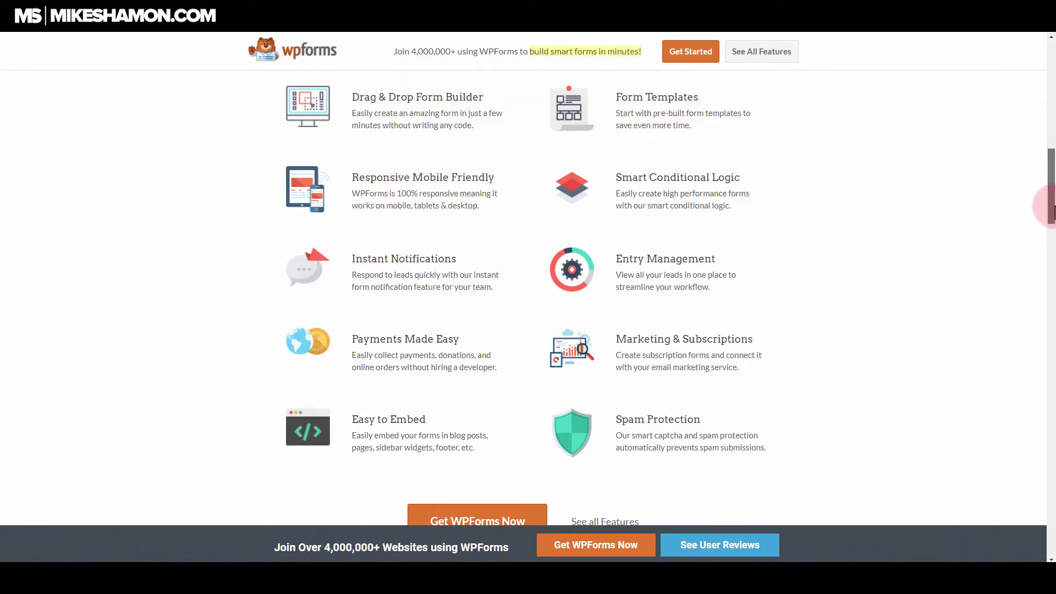
scroll(1045, 206, down, 1)
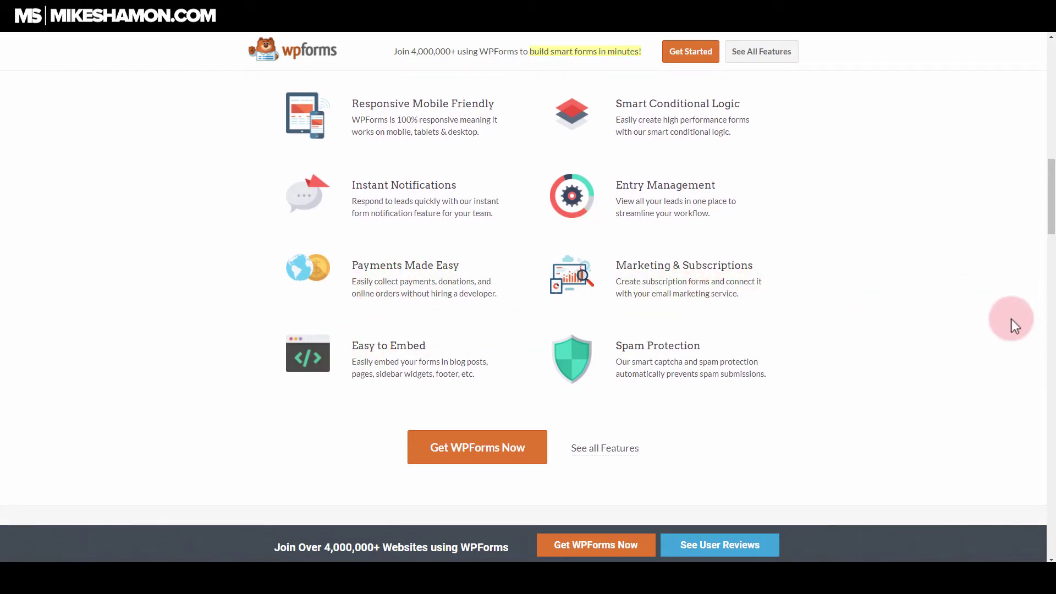
scroll(1045, 237, down, 5)
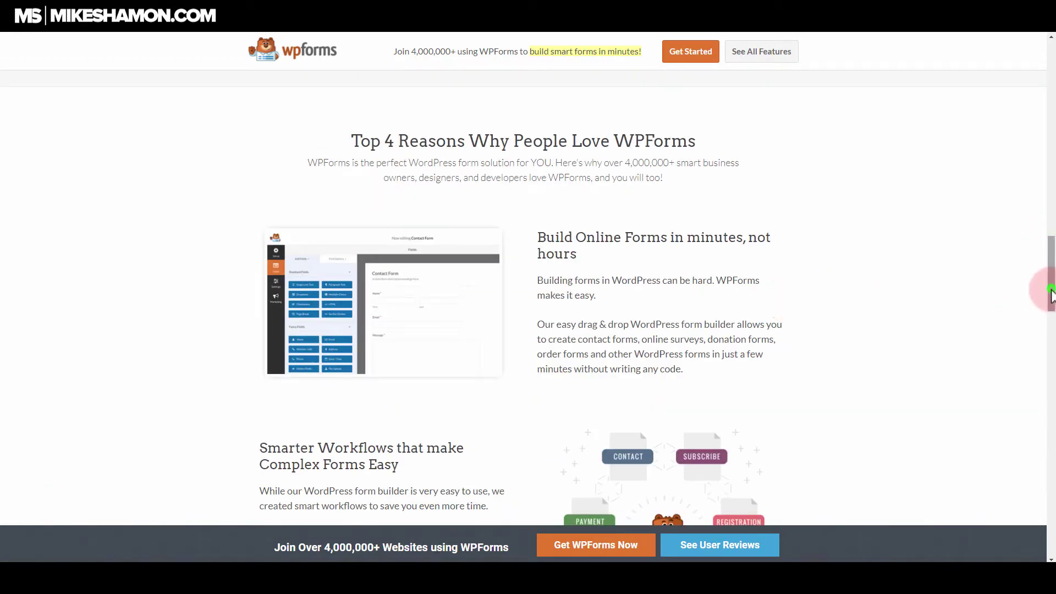
drag(1052, 292, 1052, 66)
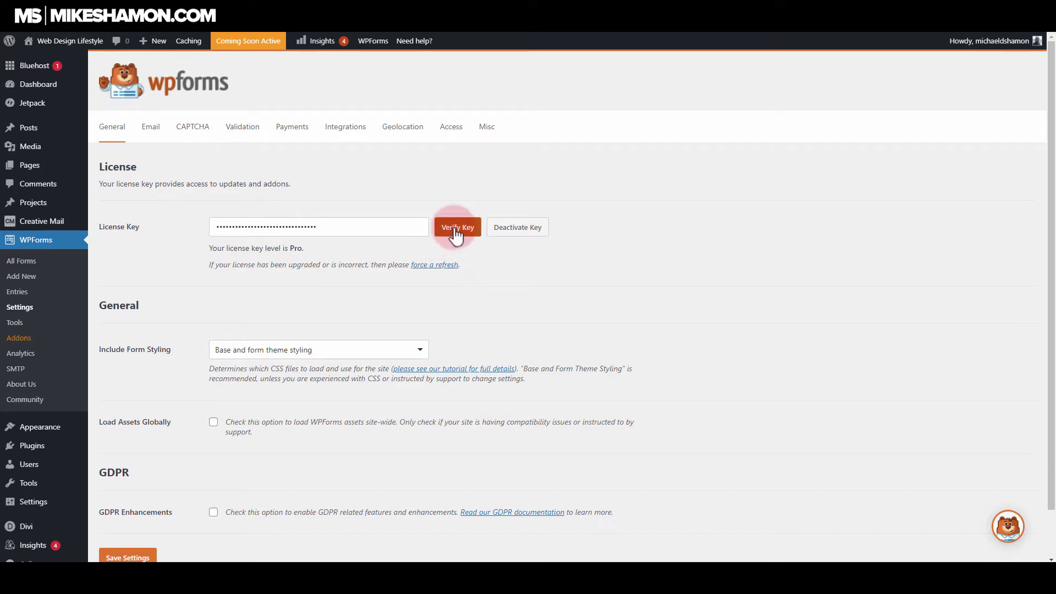
Review the General settings of WPForms, covering the license level, form styling, asset loading and GDPR options
drag(305, 249, 252, 249)
click(262, 276)
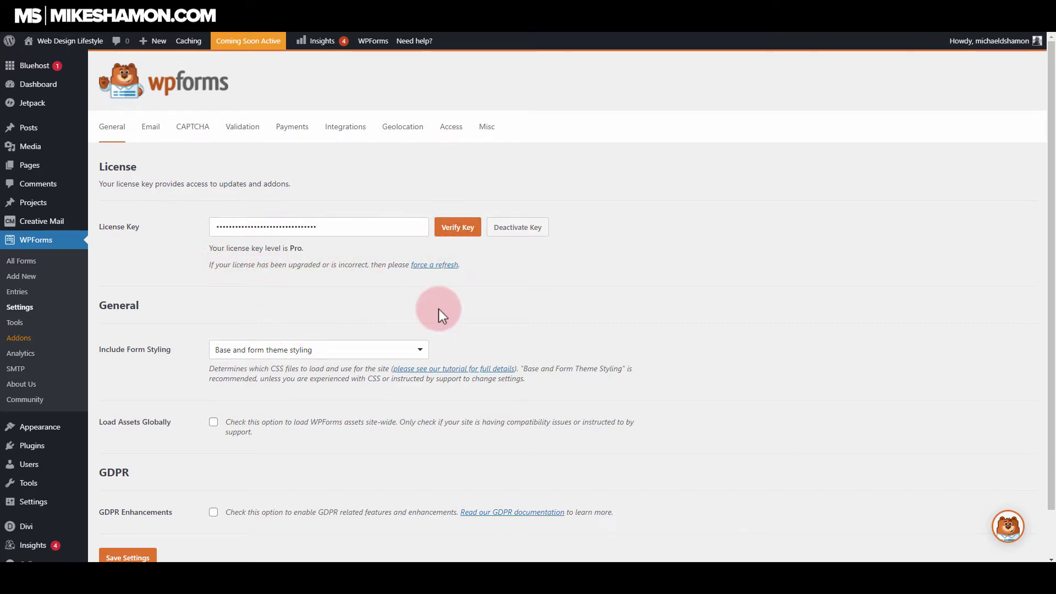
scroll(587, 297, down, 2)
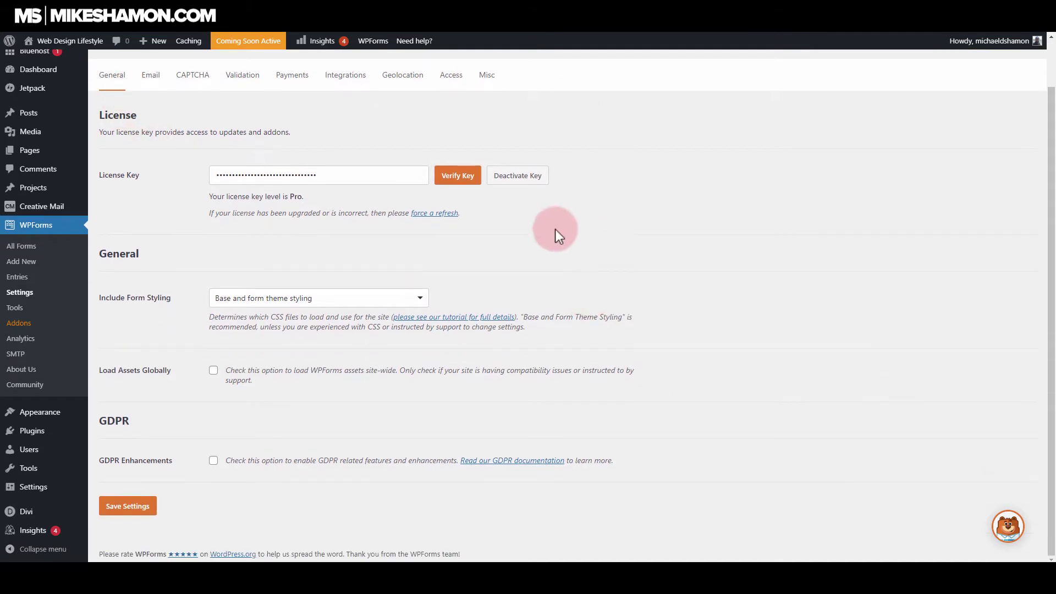
scroll(556, 231, up, 2)
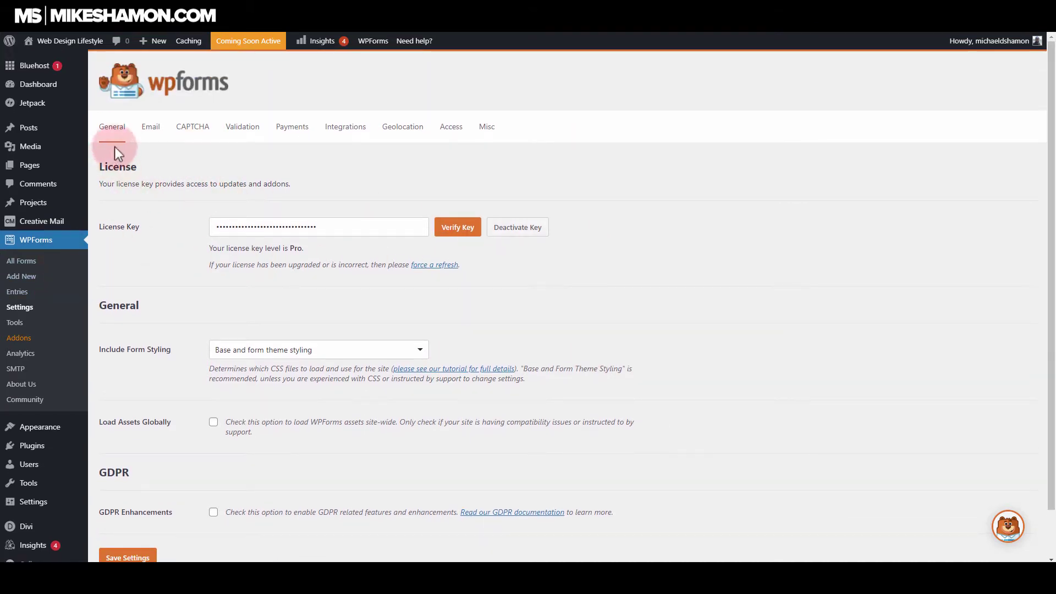
scroll(153, 225, down, 1)
click(414, 297)
click(475, 261)
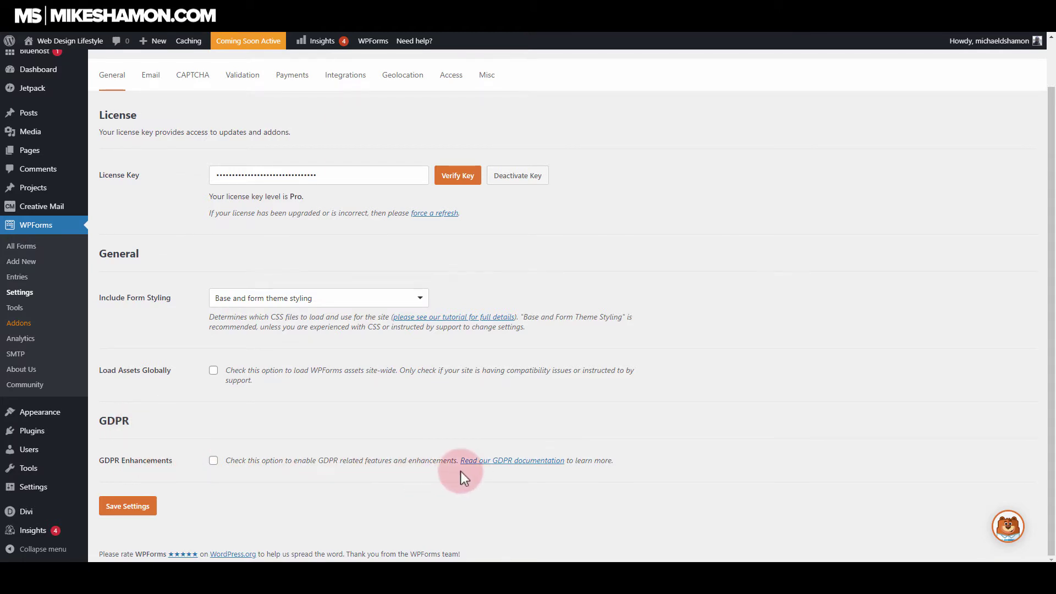
scroll(341, 330, up, 1)
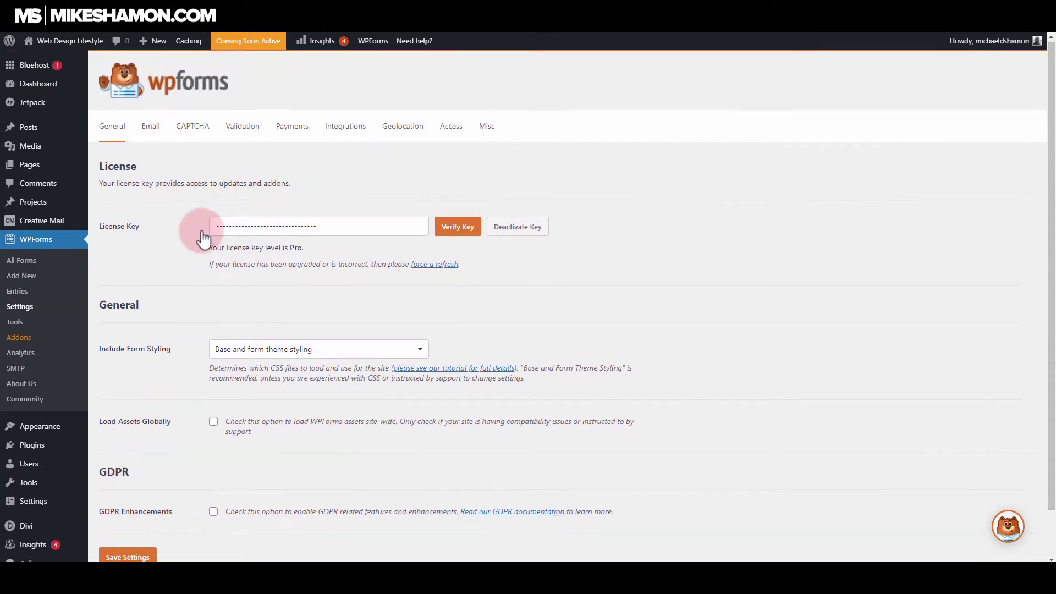
scroll(275, 132, down, 1)
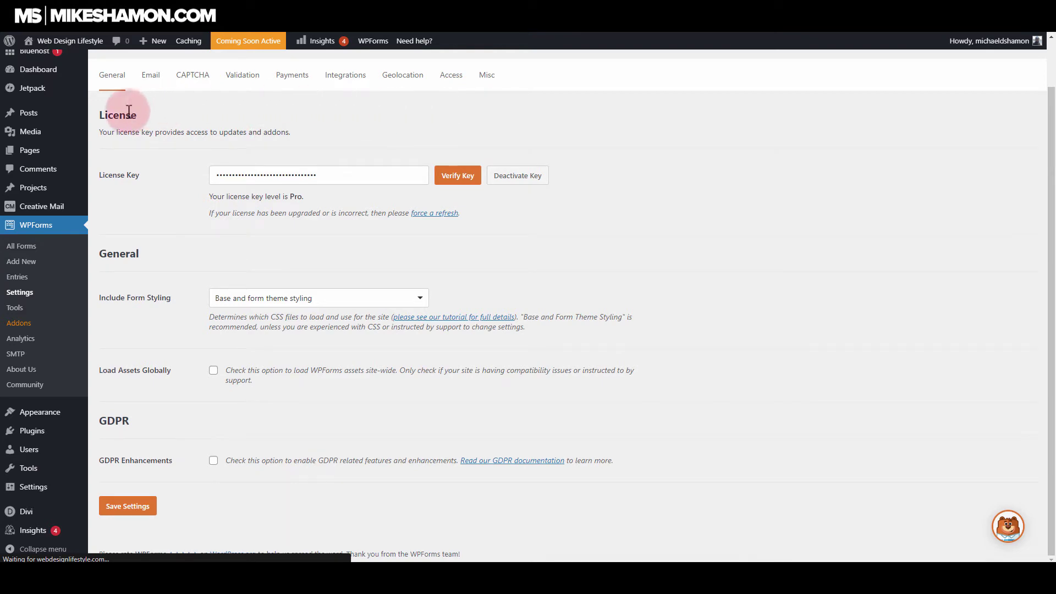
scroll(387, 161, up, 1)
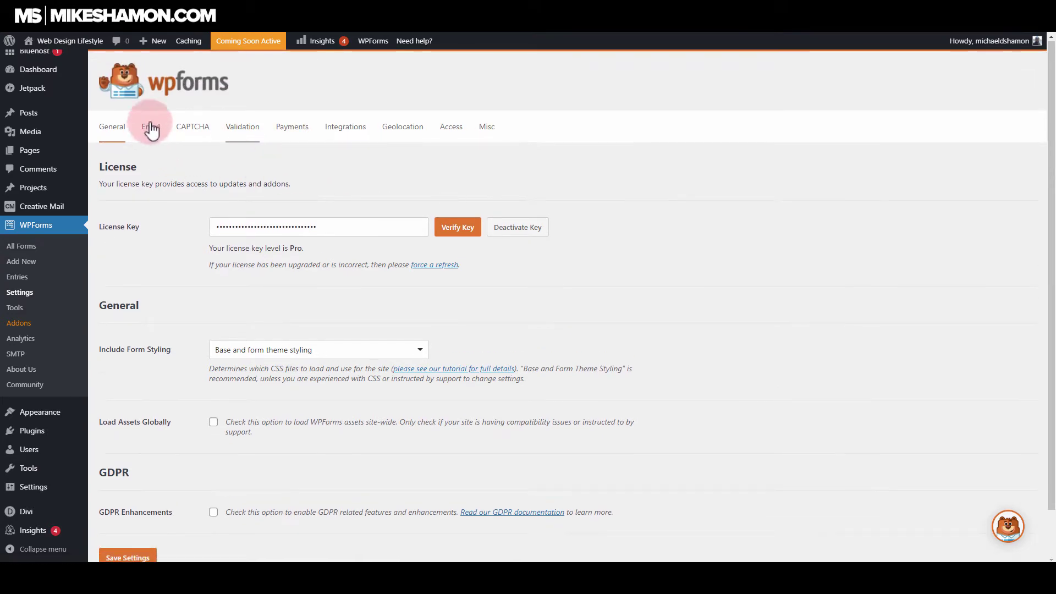
Open the WPForms Email settings and review the template, header image, background color and carbon copy options
click(151, 127)
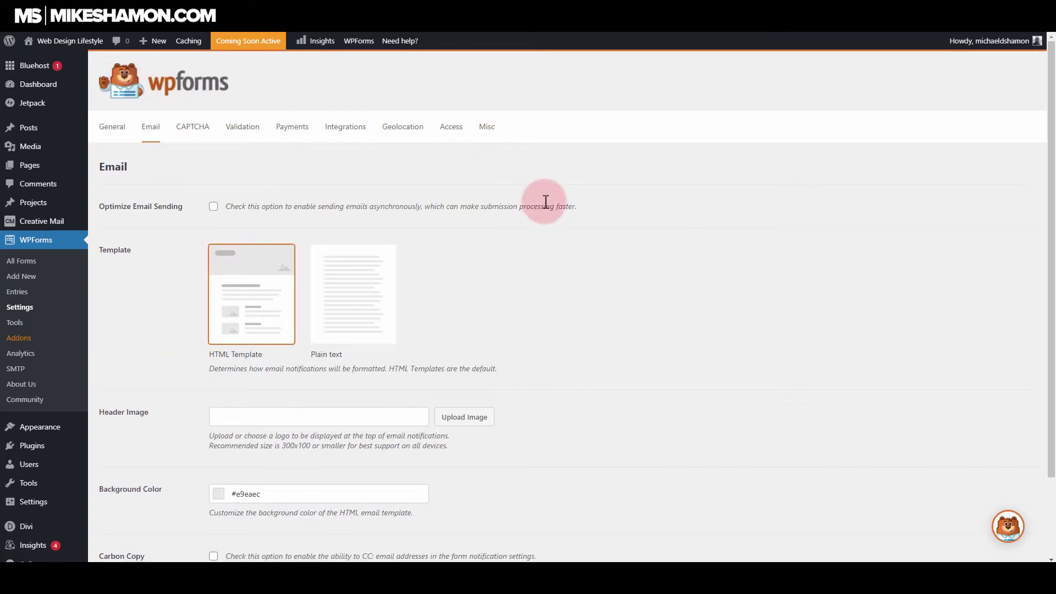
scroll(500, 179, down, 2)
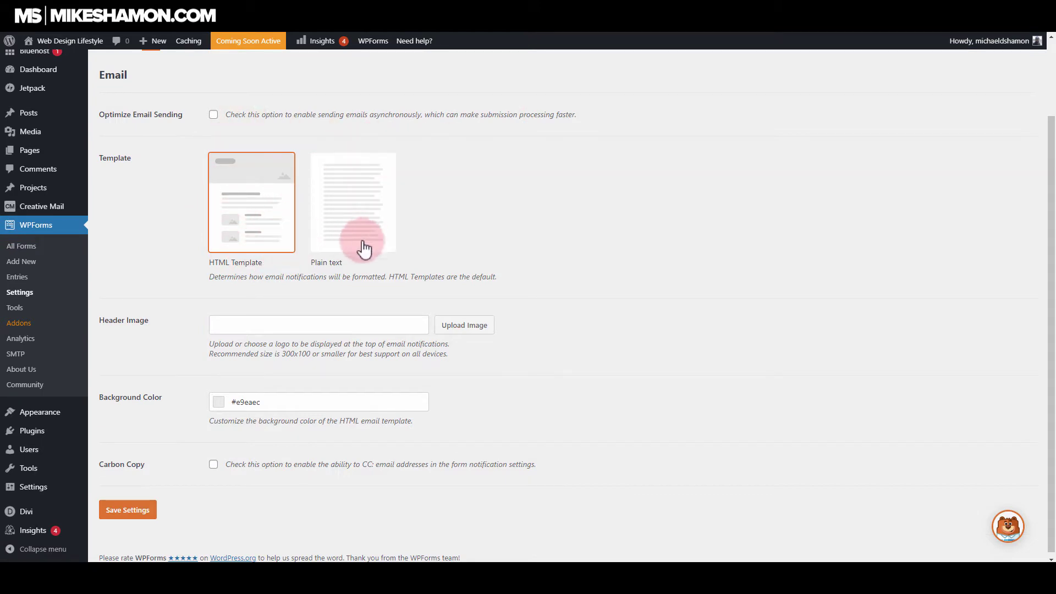
scroll(337, 233, down, 1)
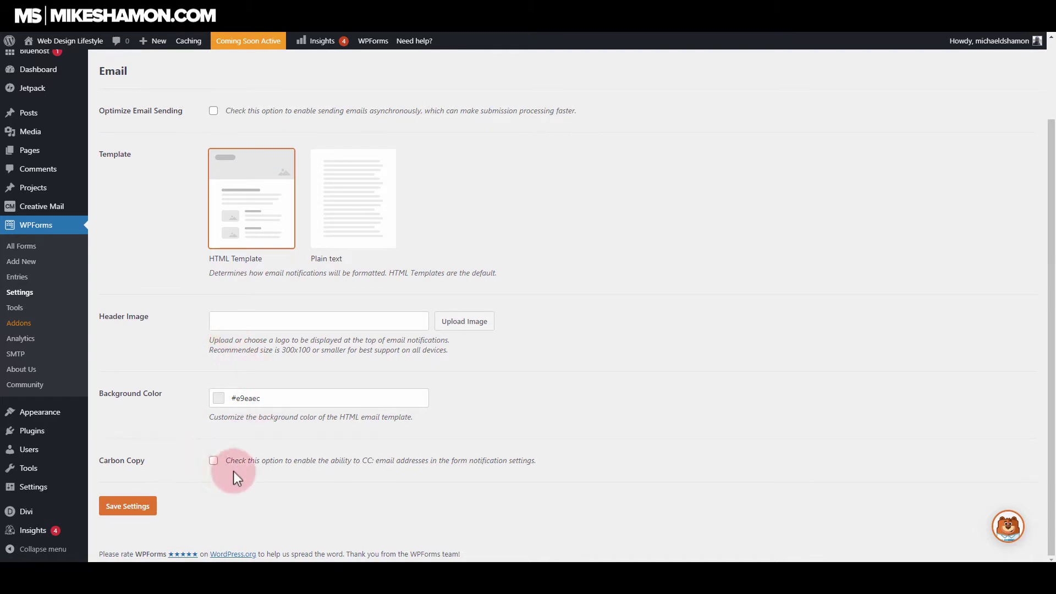
scroll(236, 465, up, 2)
Open the CAPTCHA settings and examine the available services, reCAPTCHA types, and site and secret key fields
click(199, 137)
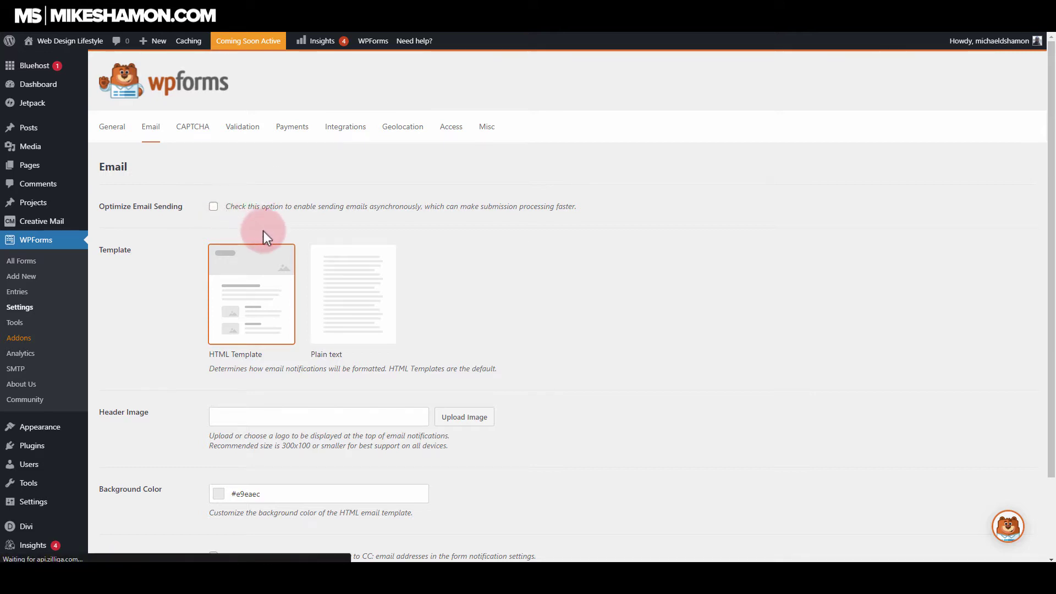
scroll(367, 290, down, 1)
scroll(308, 357, down, 1)
click(229, 429)
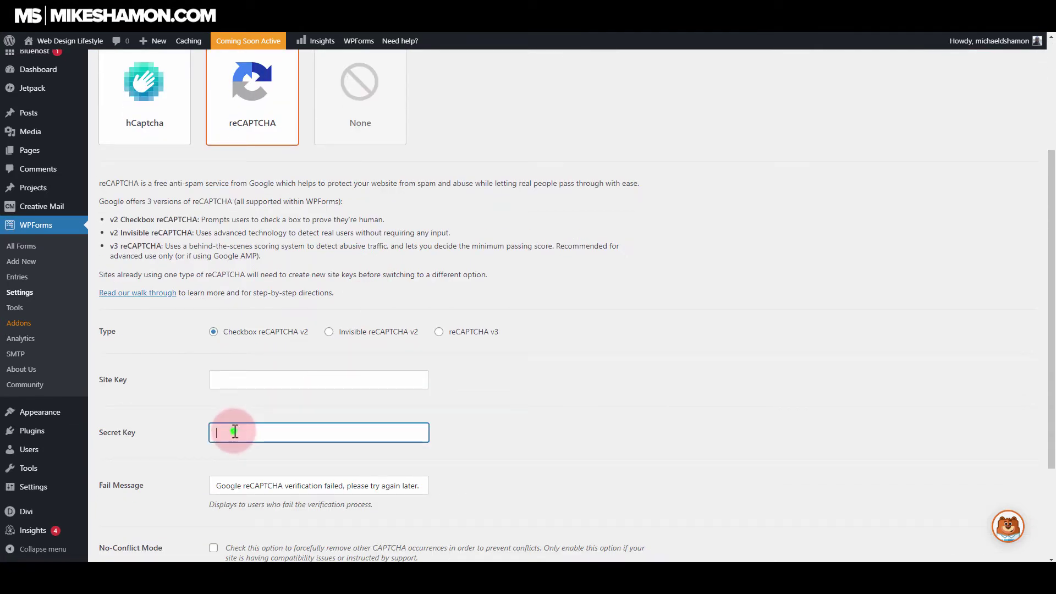
scroll(474, 429, up, 1)
scroll(471, 426, up, 1)
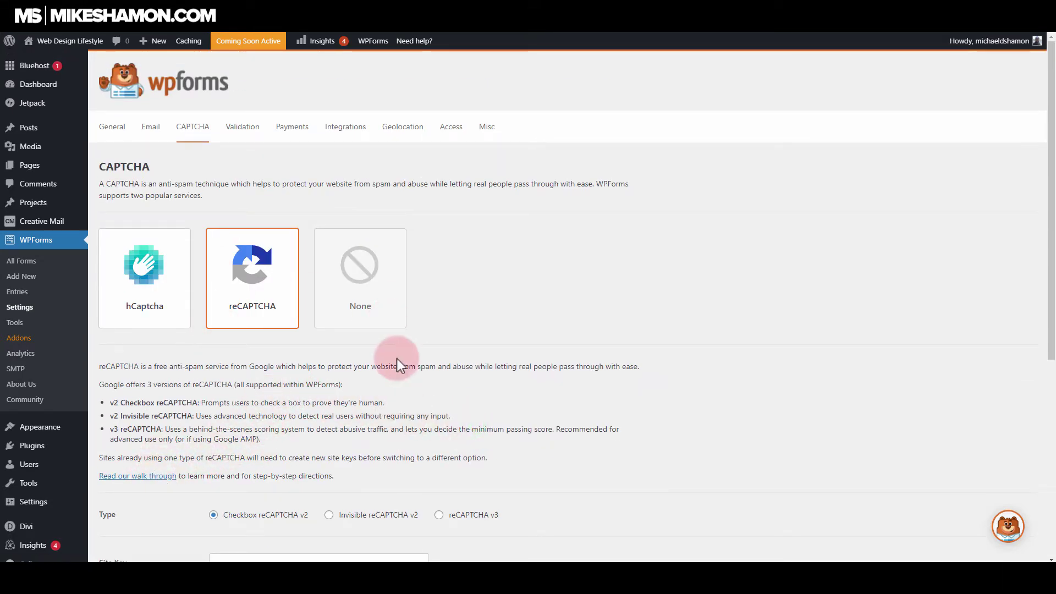
scroll(410, 283, down, 4)
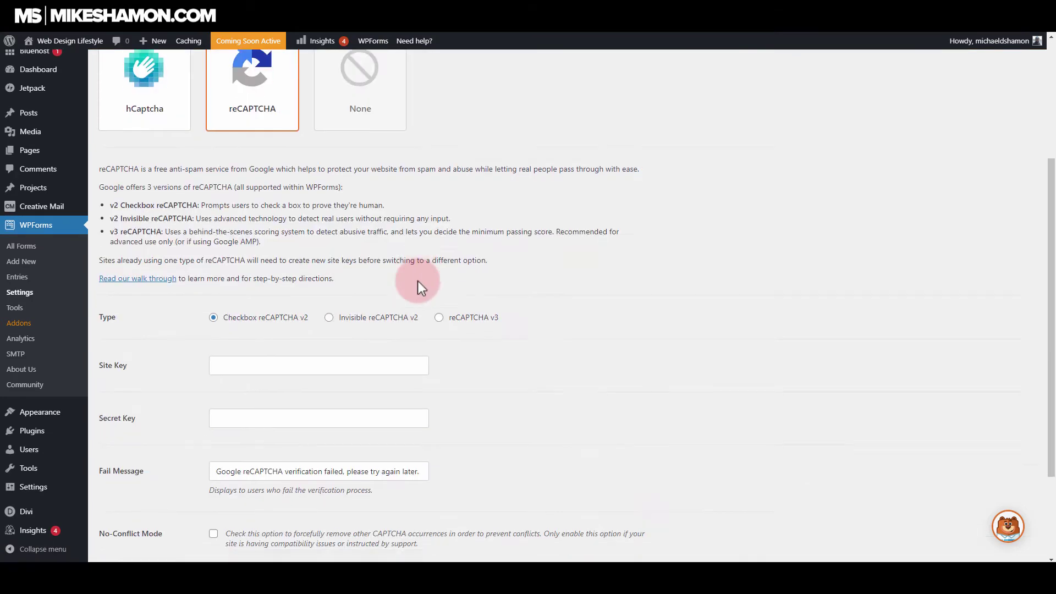
scroll(414, 276, up, 5)
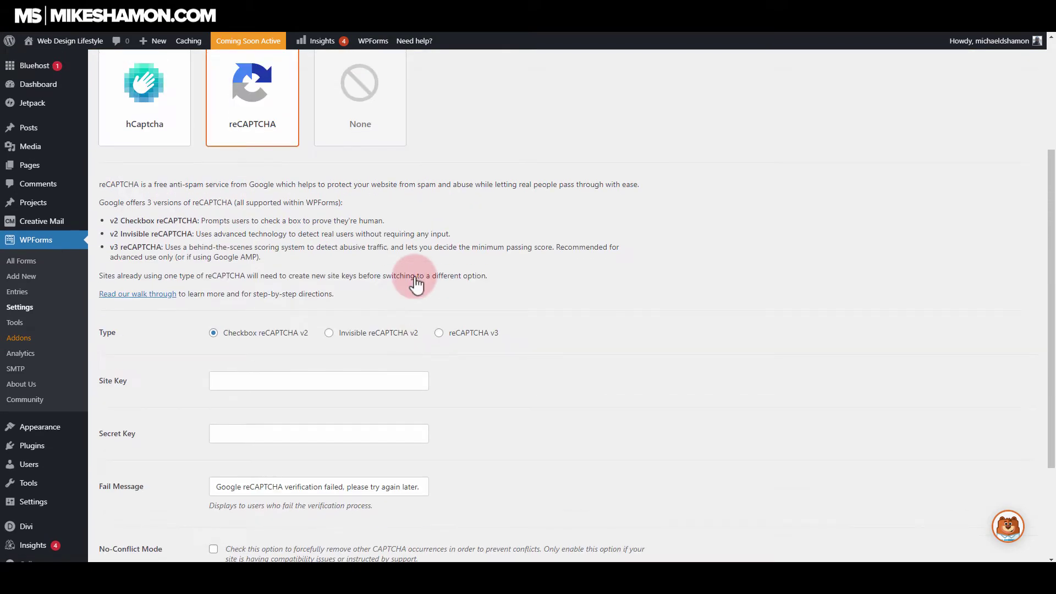
Open the Validation settings and read through the messages for required, email, number, limit, phone and file fields
click(232, 131)
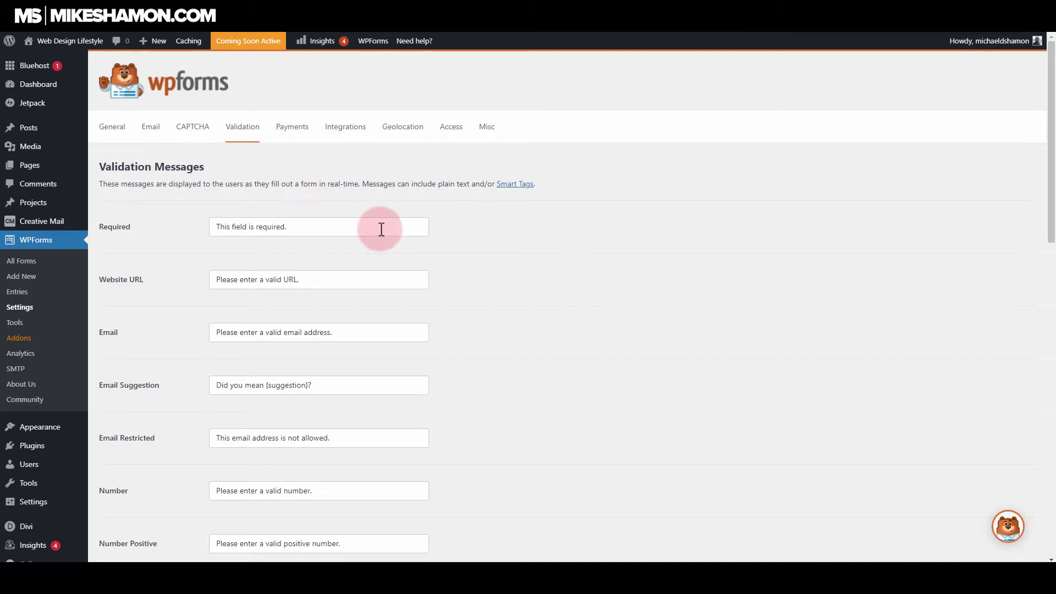
scroll(371, 278, down, 3)
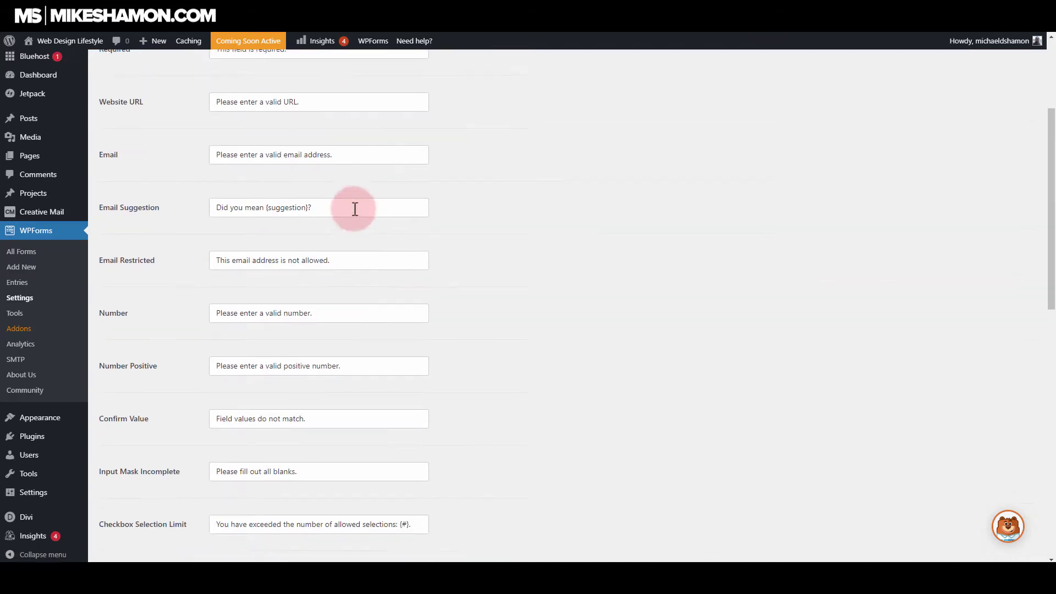
scroll(354, 207, up, 3)
click(322, 227)
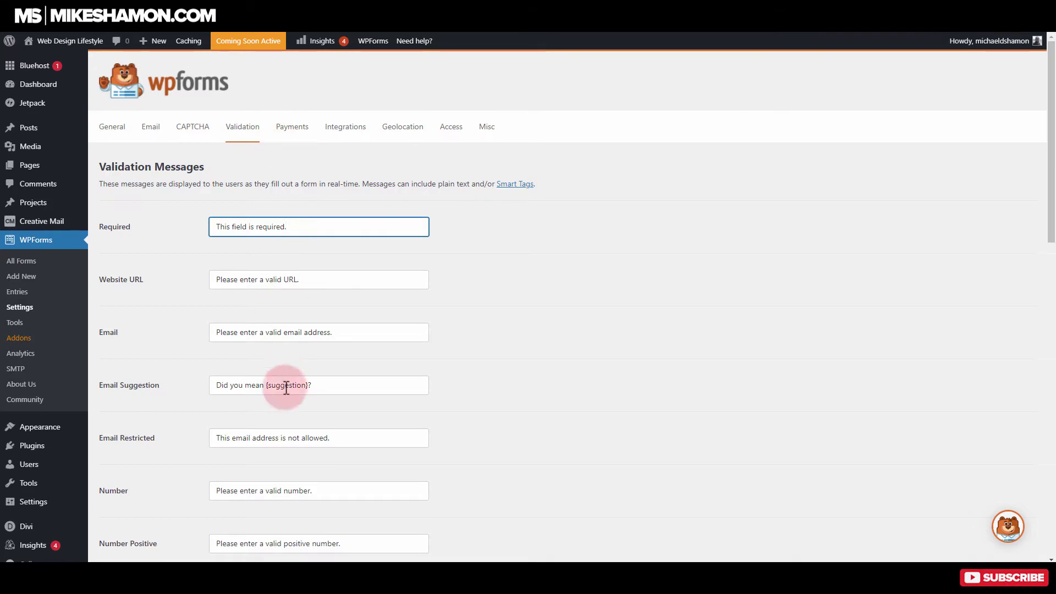
scroll(284, 358, down, 2)
scroll(283, 354, down, 4)
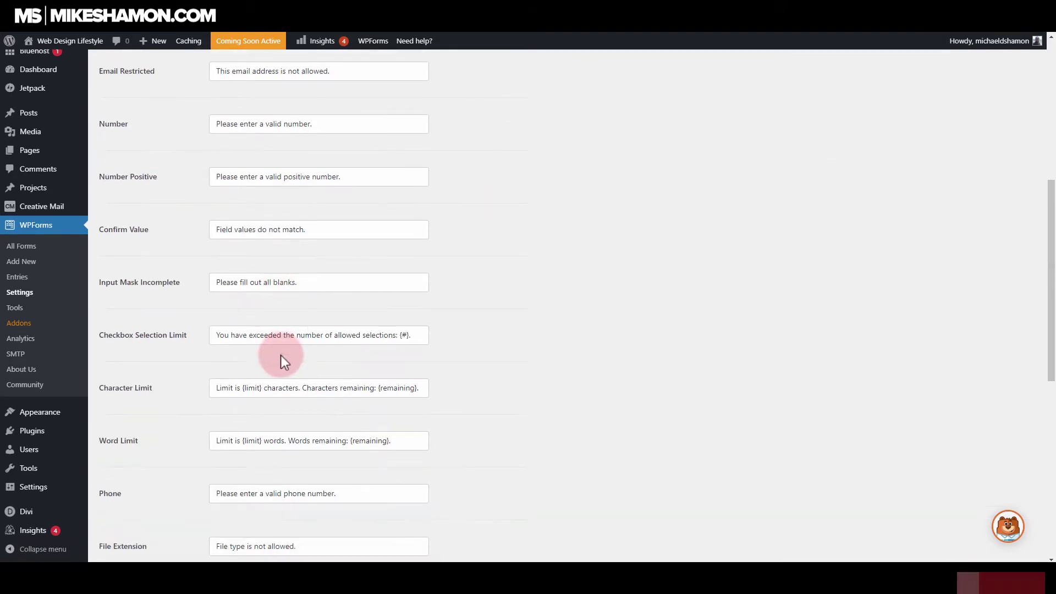
scroll(369, 429, down, 2)
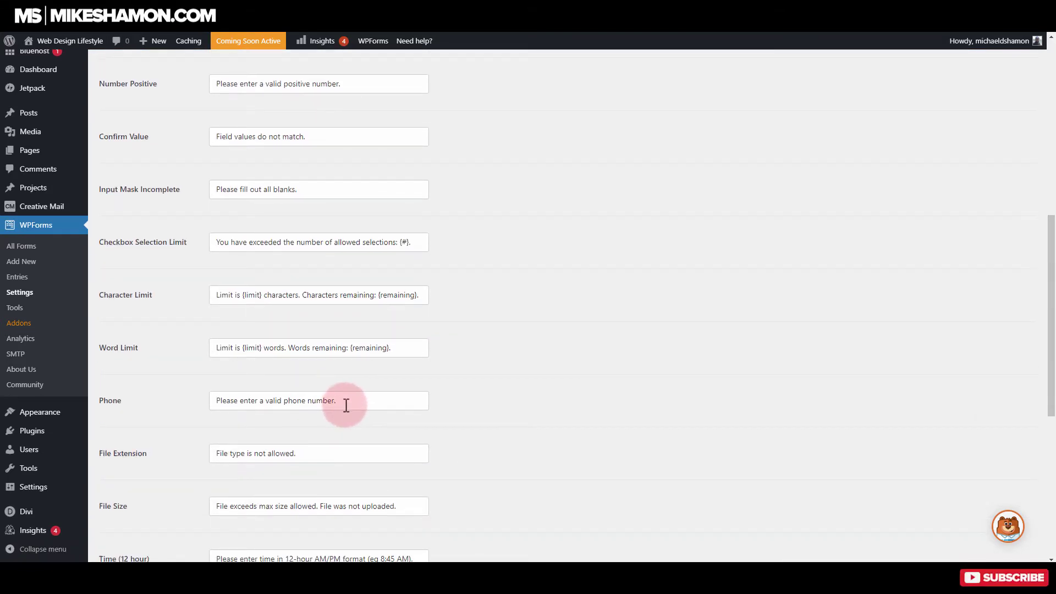
scroll(345, 404, down, 3)
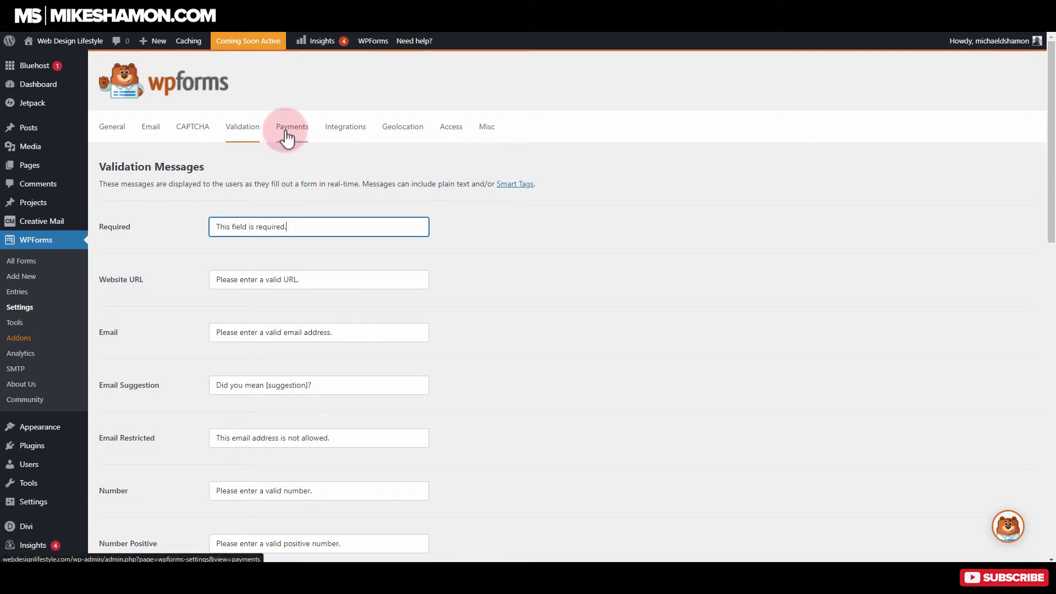
Open the Payments settings and check which currencies are offered without changing the selection
click(288, 138)
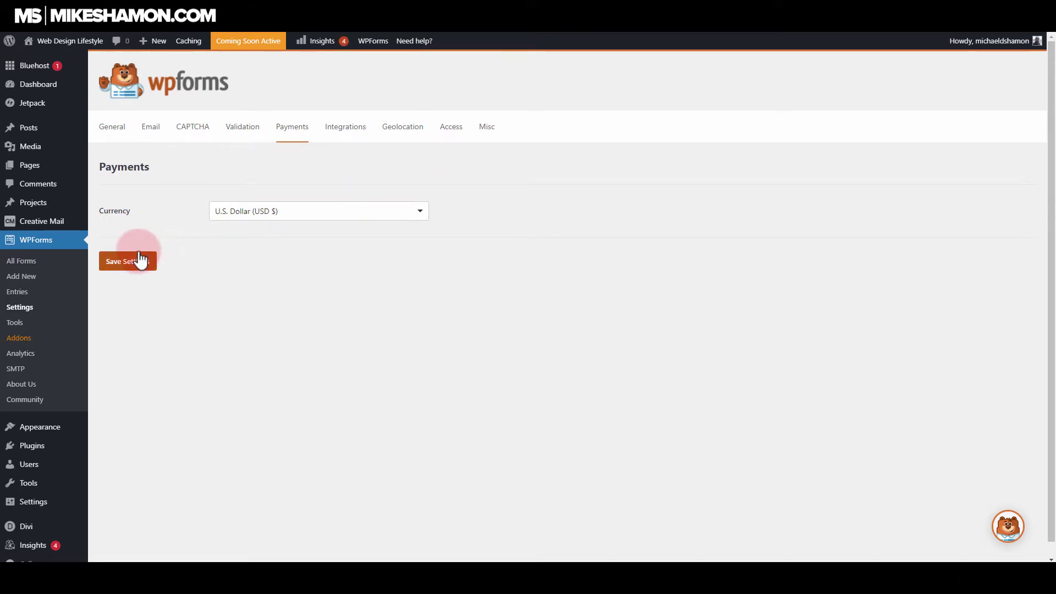
click(417, 214)
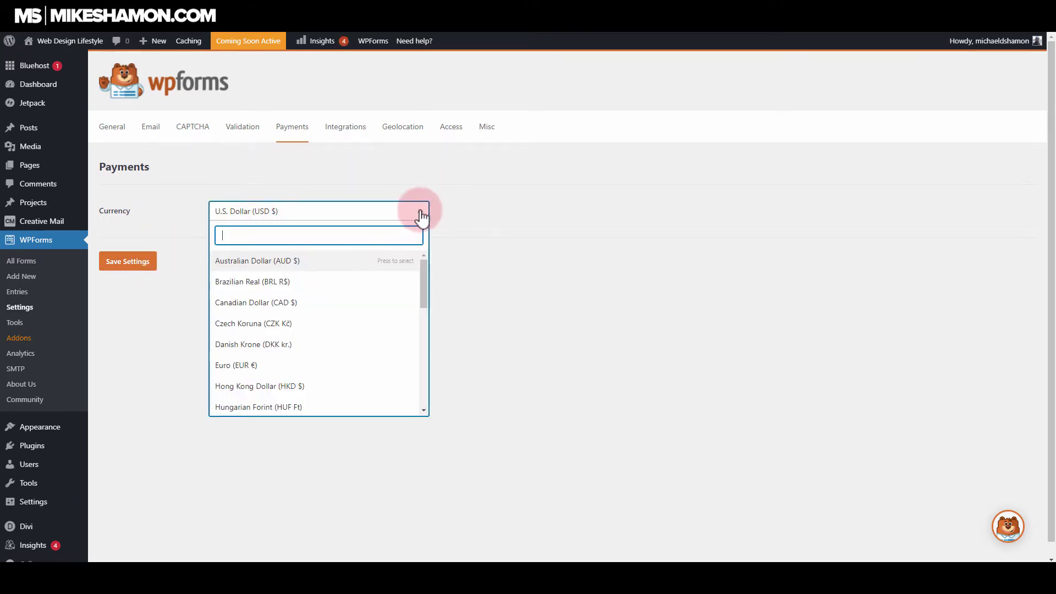
click(503, 215)
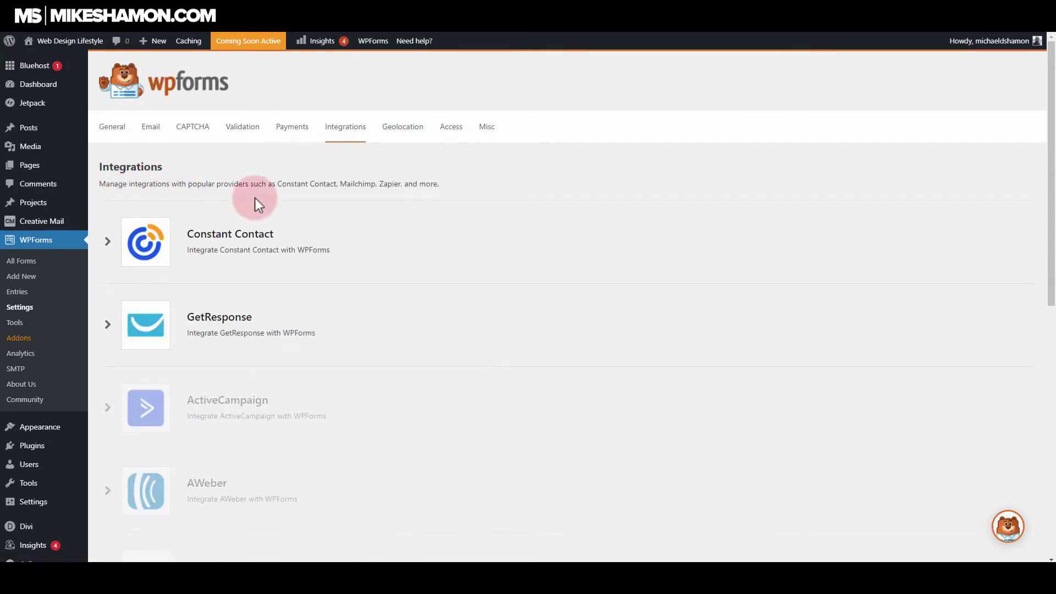
Look through the Integrations settings for the supported providers, from Constant Contact down to Zapier
scroll(394, 269, down, 2)
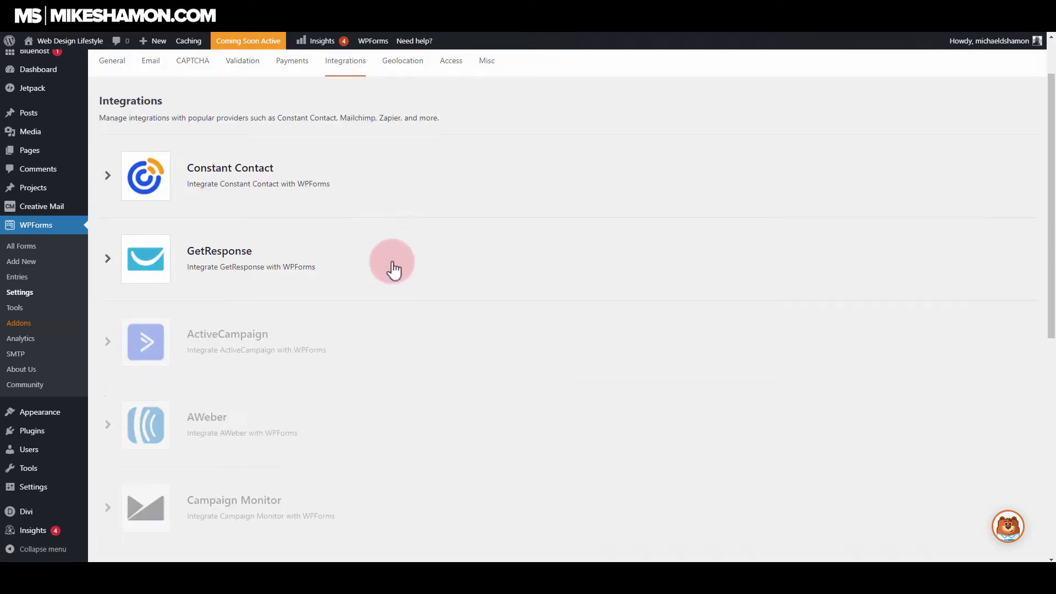
scroll(349, 243, down, 3)
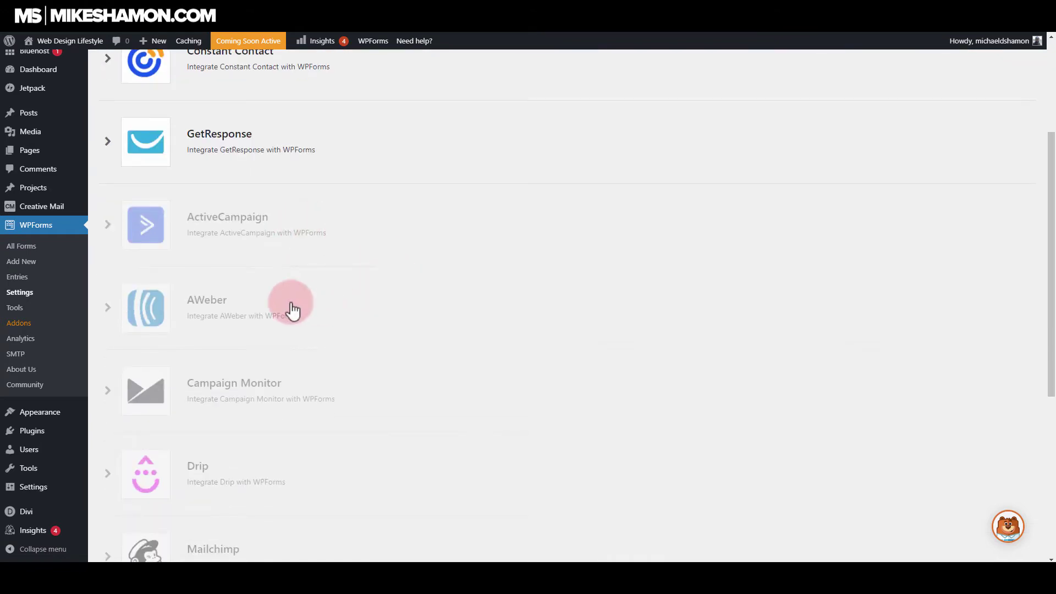
scroll(355, 311, down, 3)
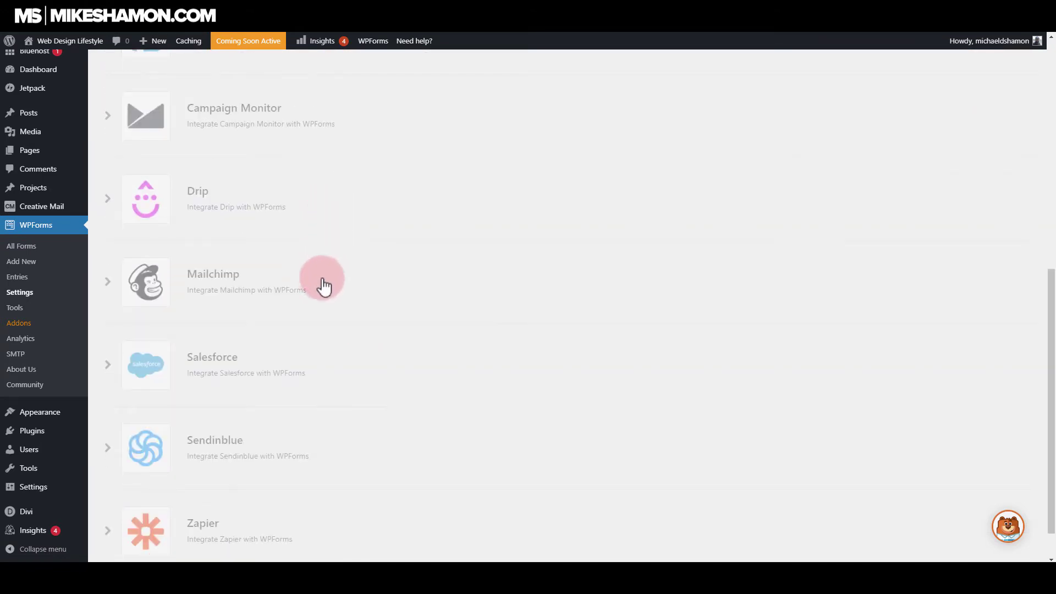
scroll(357, 311, down, 1)
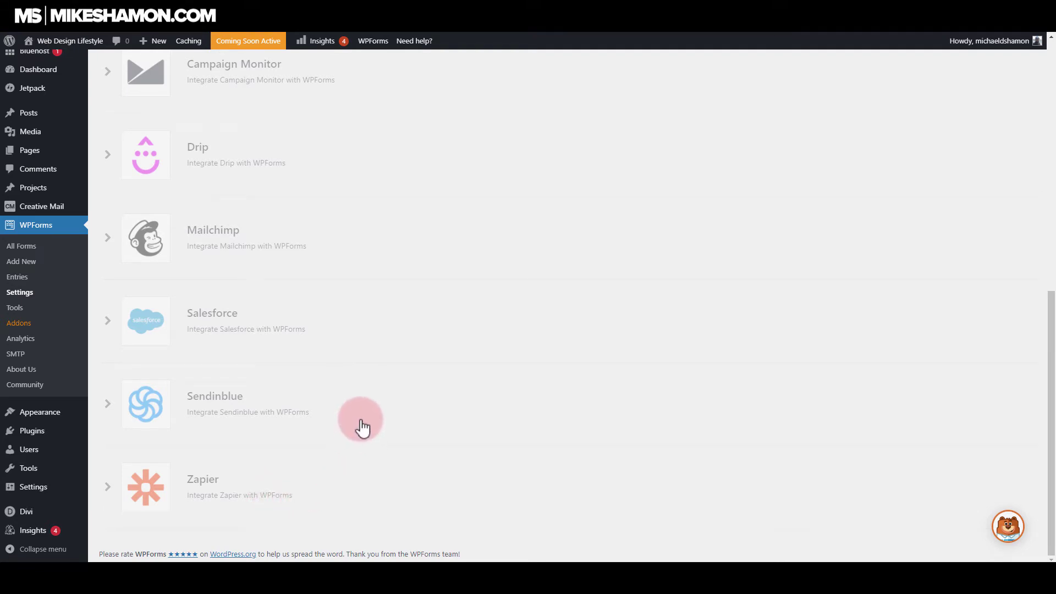
scroll(361, 390, up, 8)
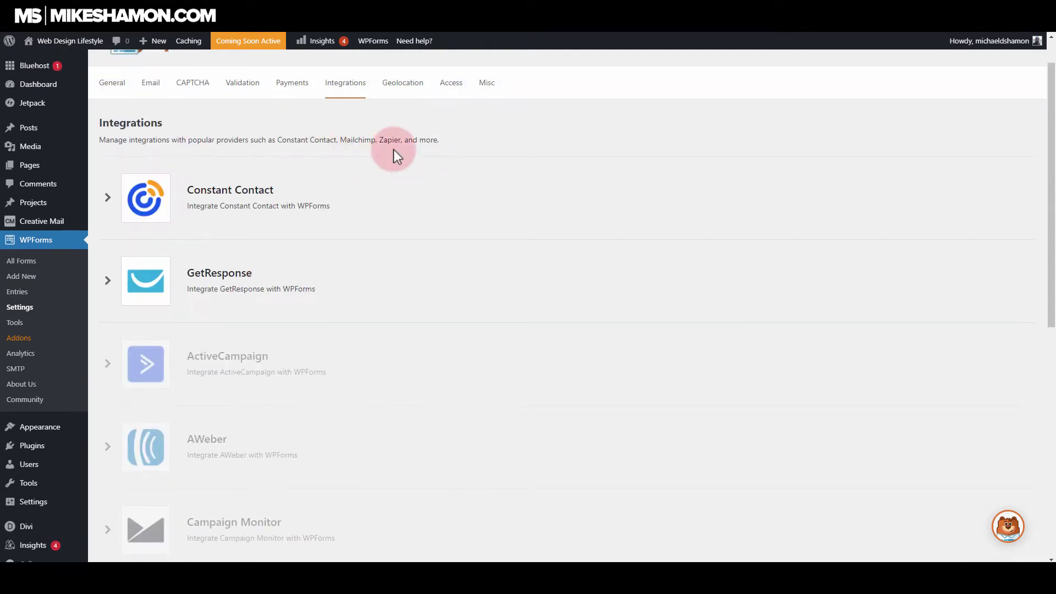
scroll(258, 352, down, 2)
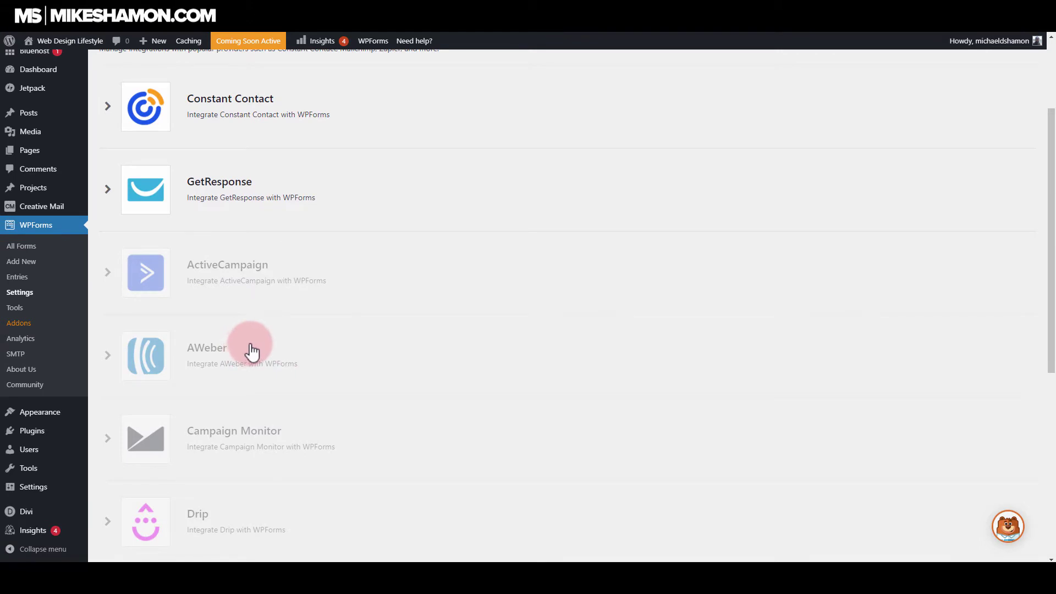
Install and activate the AWeber addon from the Integrations settings, refresh the page and look over the updated provider list
click(252, 348)
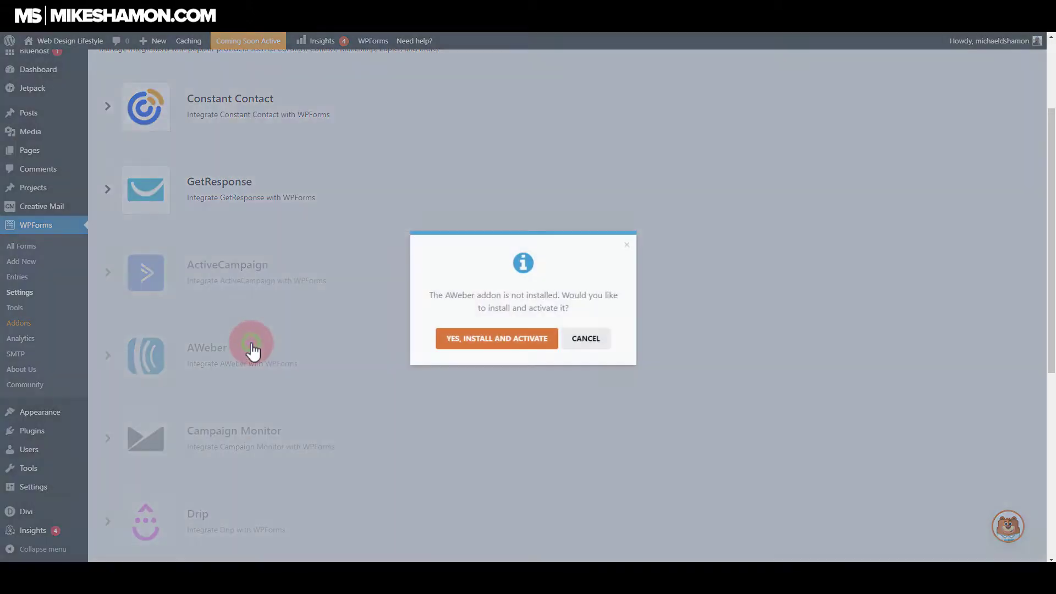
click(522, 340)
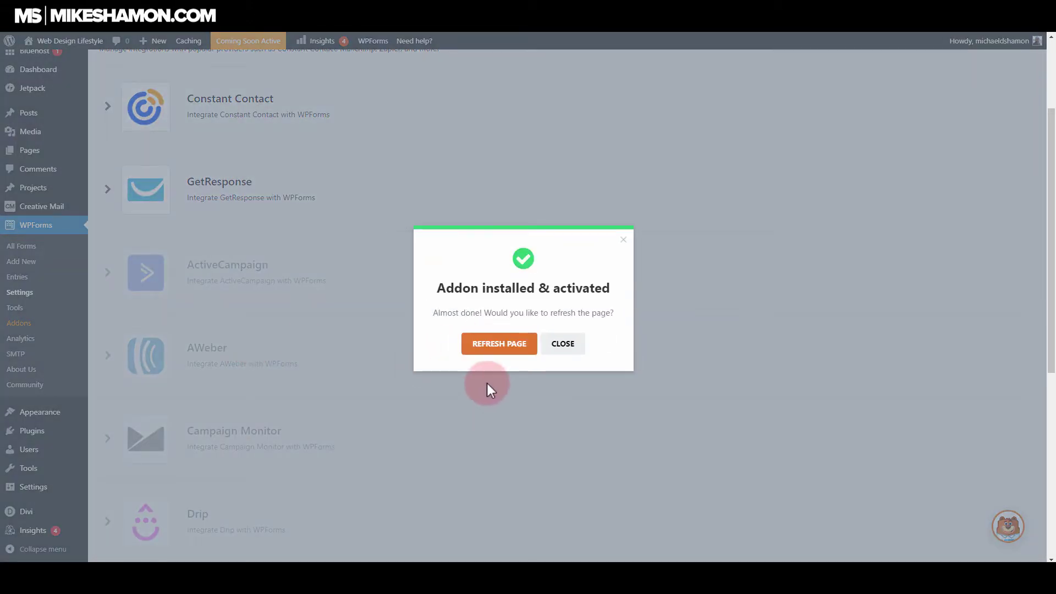
click(500, 347)
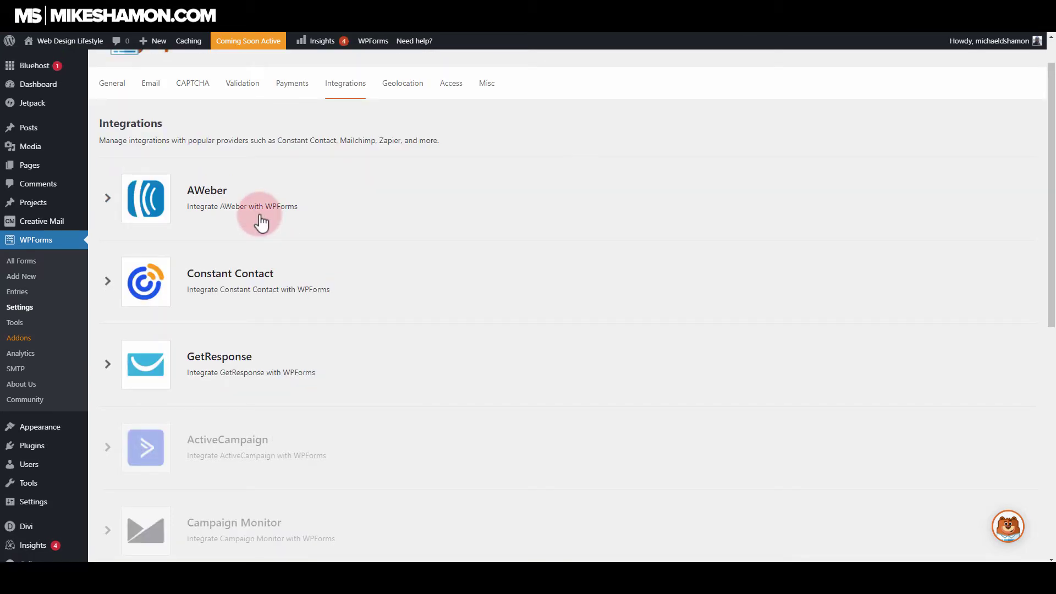
scroll(407, 231, down, 6)
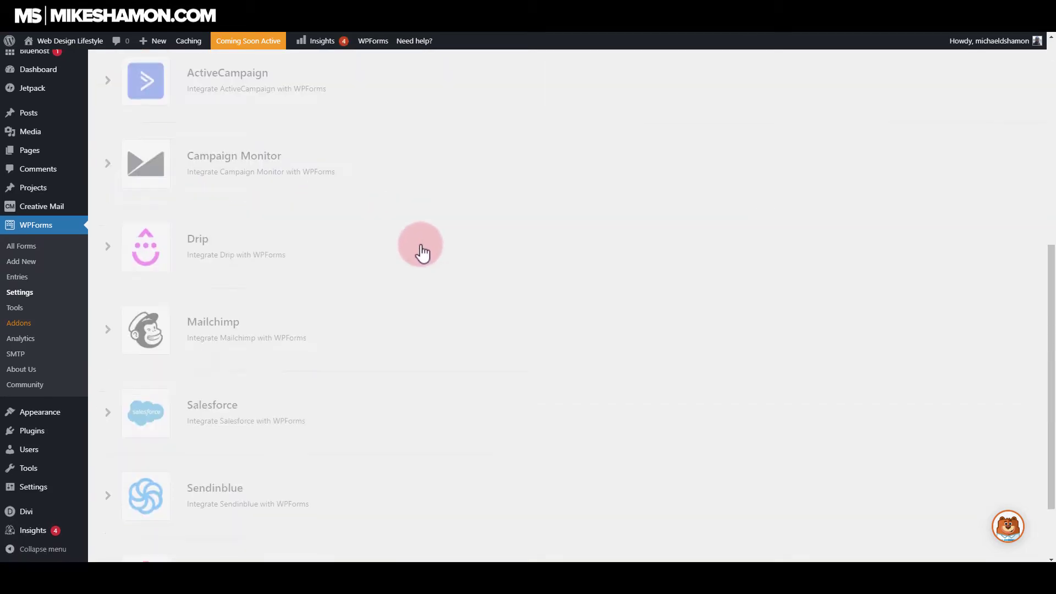
scroll(410, 198, up, 7)
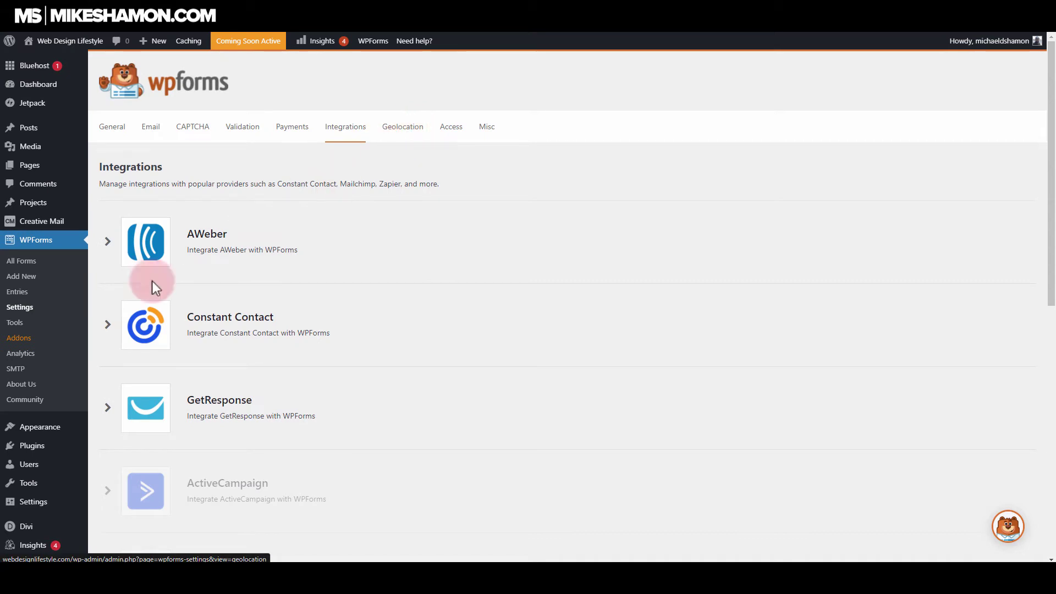
Open the Geolocation settings, preview the Google Places API and Algolia Places API options, and set the Places Provider back to None
click(21, 329)
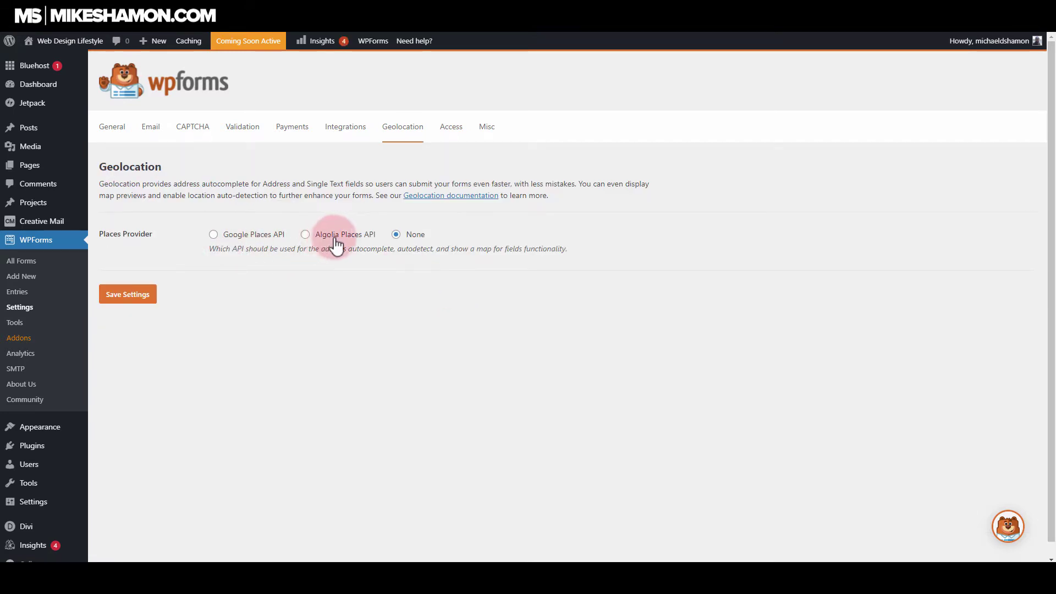
click(214, 236)
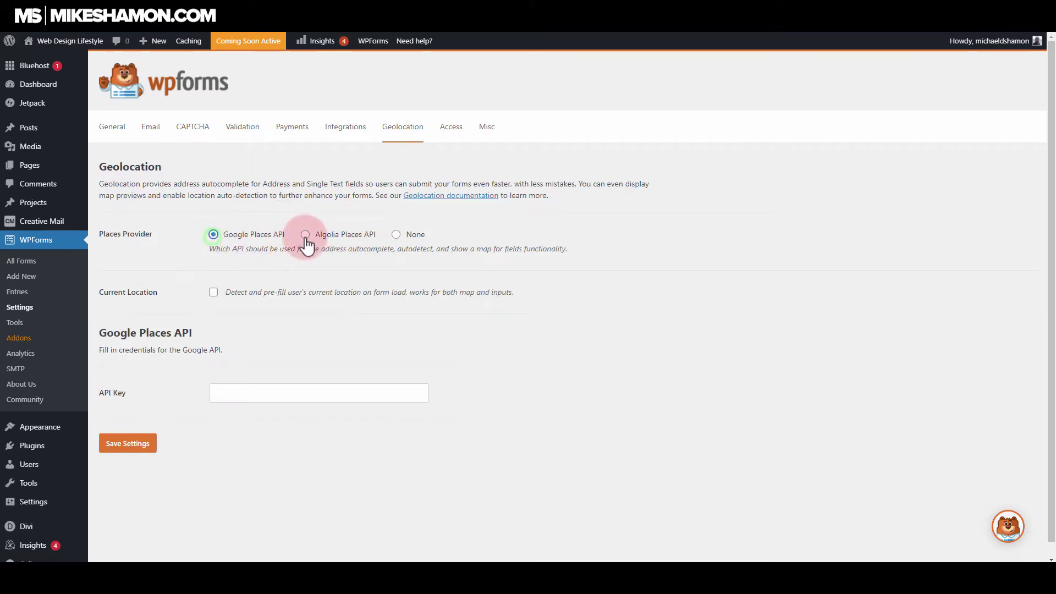
click(331, 242)
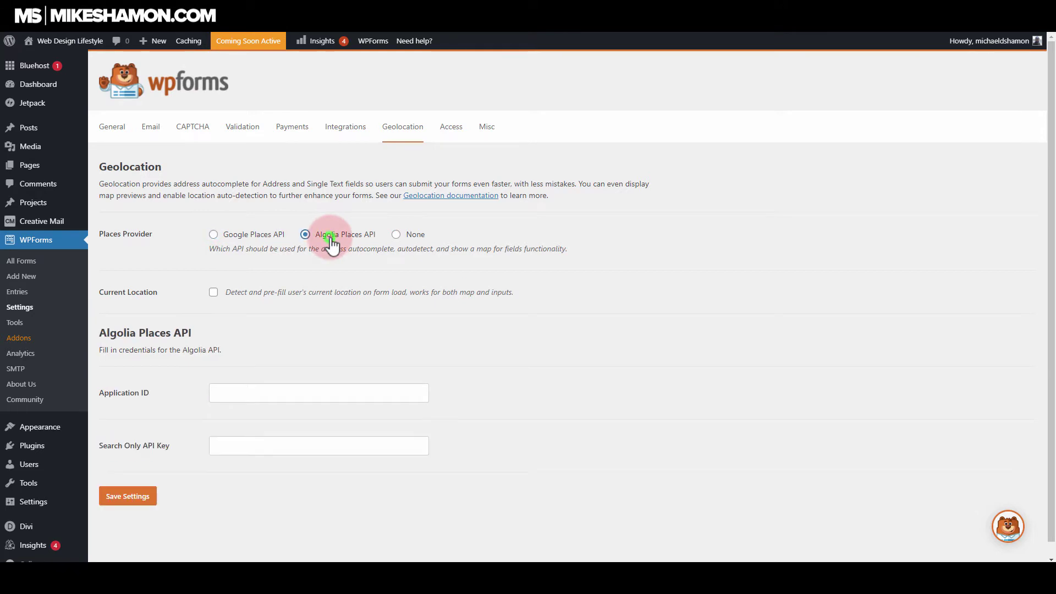
click(396, 235)
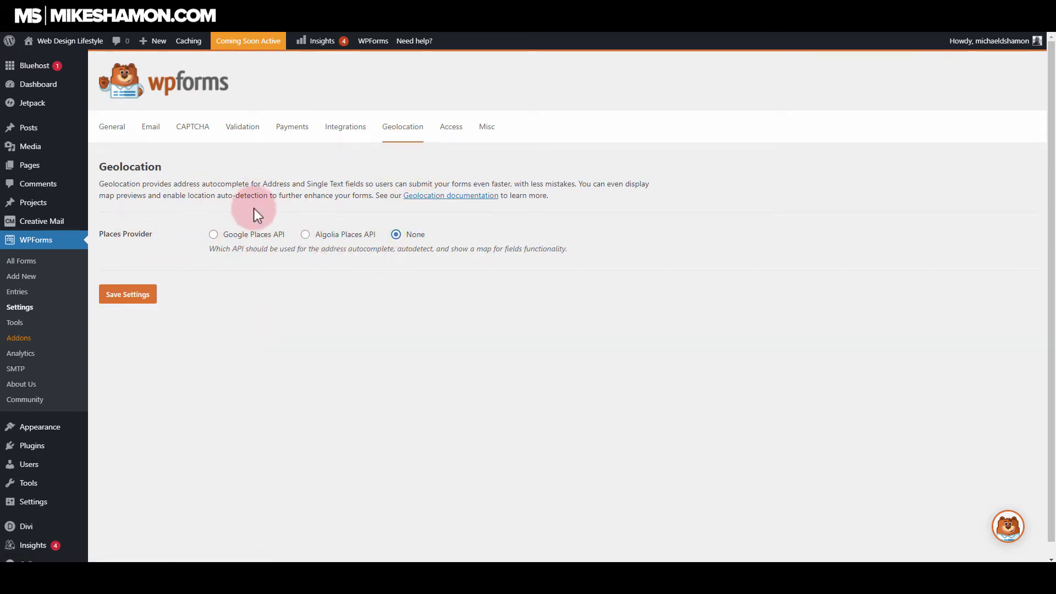
Review the role permissions in the Access settings, including the View Entries role choices, and open the Misc settings
click(454, 127)
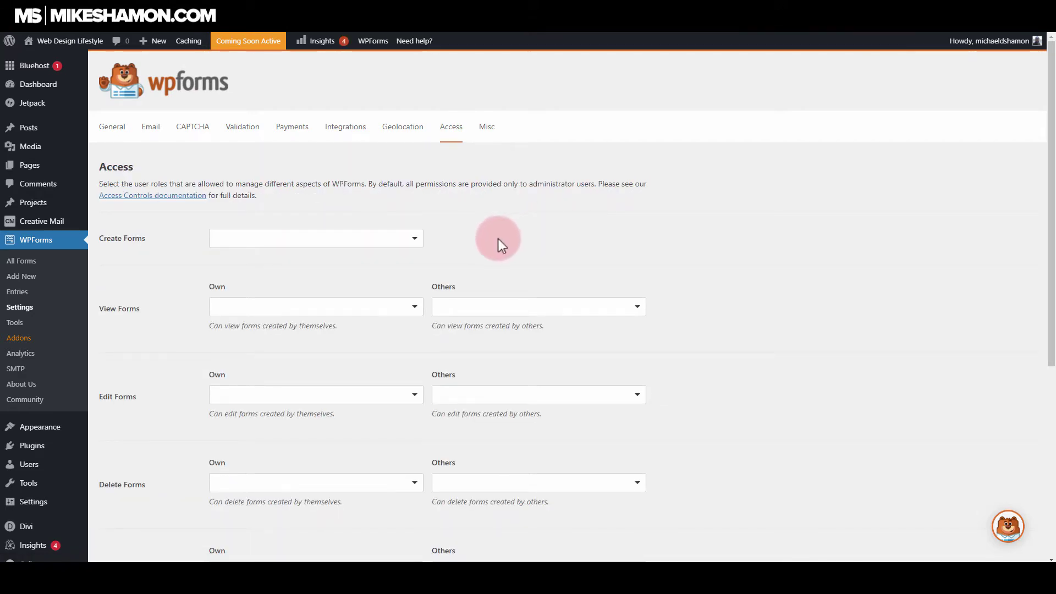
scroll(418, 219, down, 2)
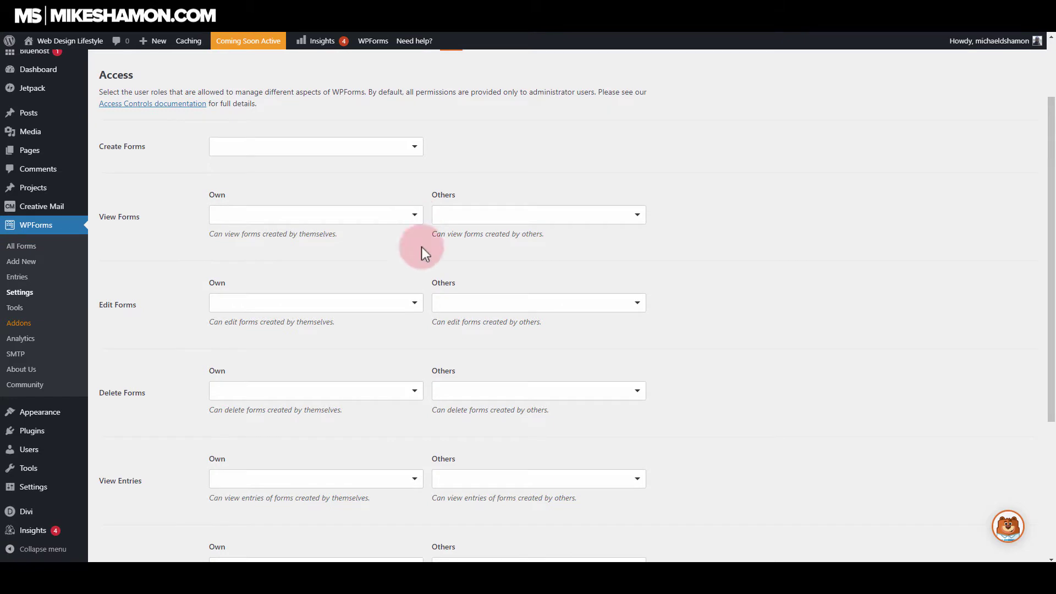
scroll(366, 470, down, 3)
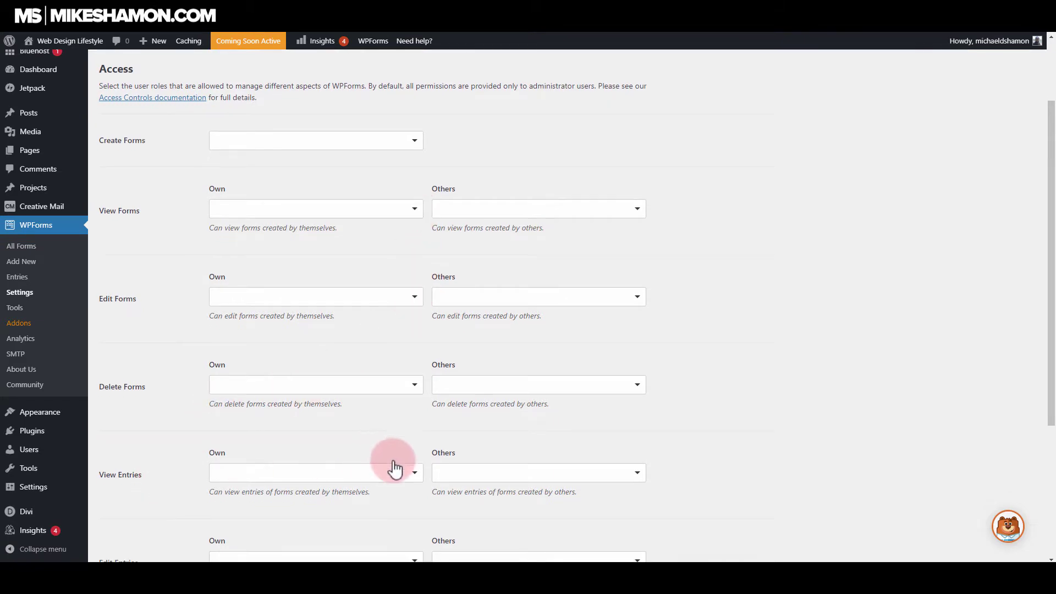
click(412, 298)
click(620, 281)
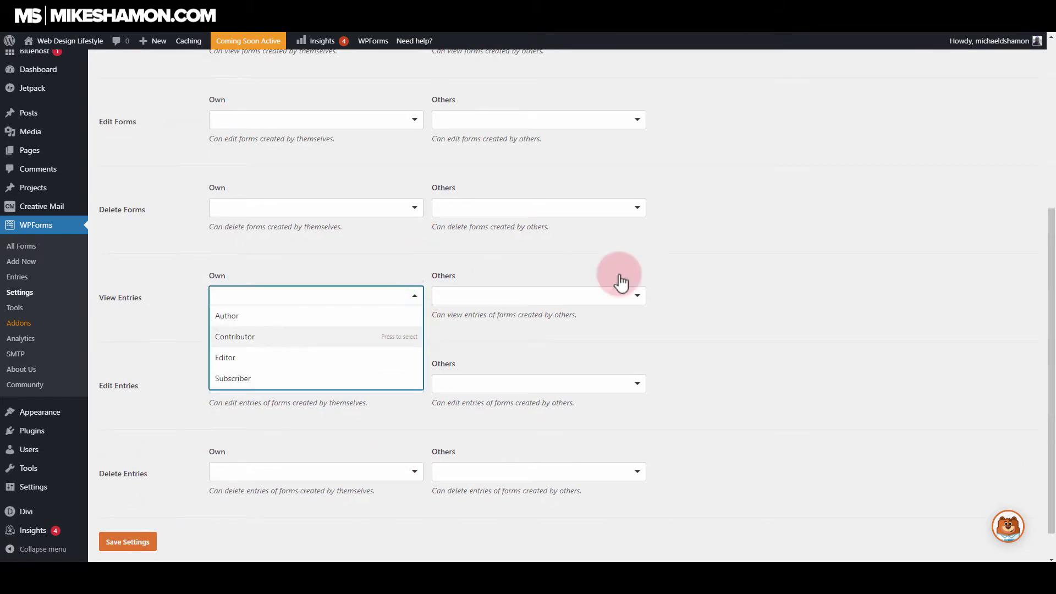
scroll(550, 220, up, 5)
click(487, 129)
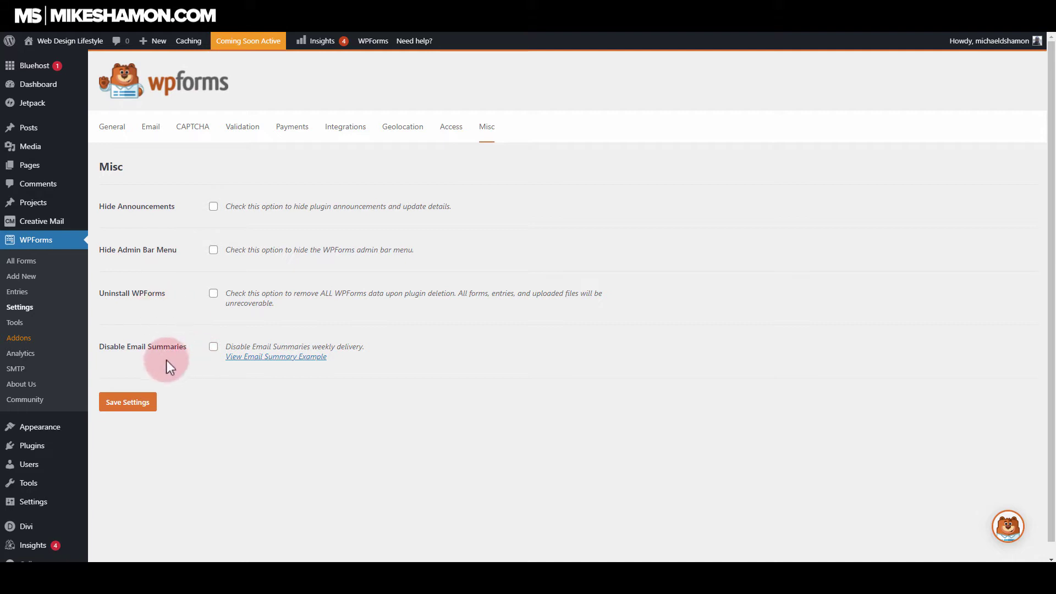
Open the WPForms Addons page and examine the available addons and their statuses, from AWeber through GetResponse
click(26, 338)
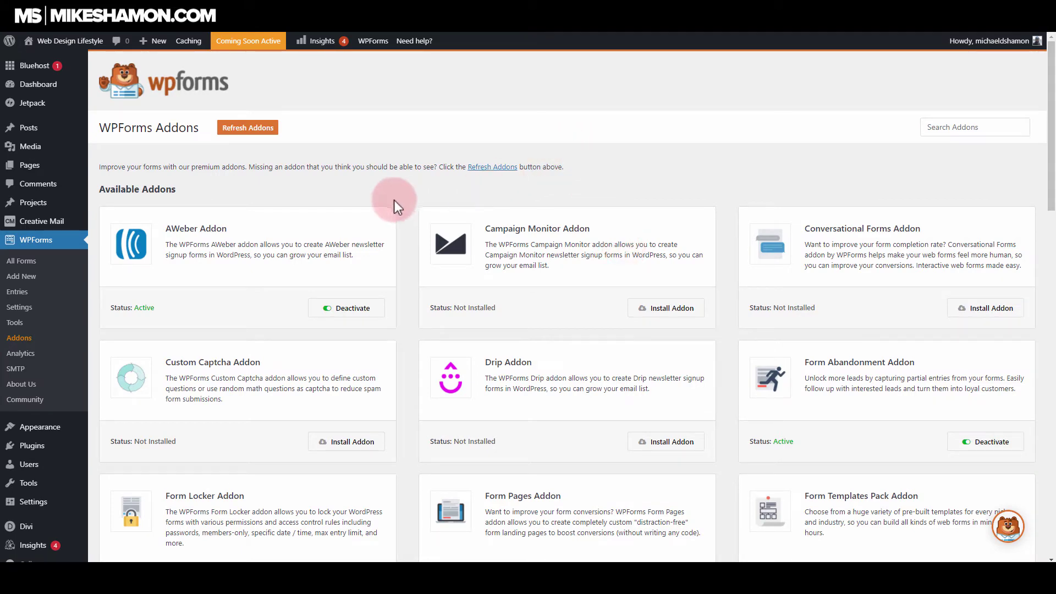
scroll(377, 187, down, 2)
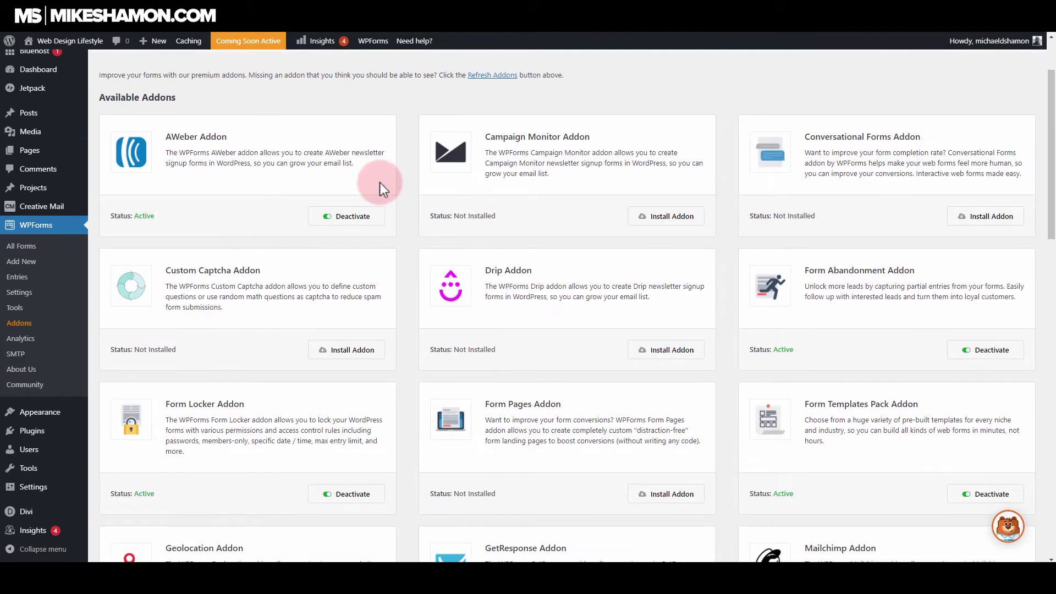
scroll(380, 184, up, 2)
scroll(379, 183, down, 2)
scroll(938, 208, down, 2)
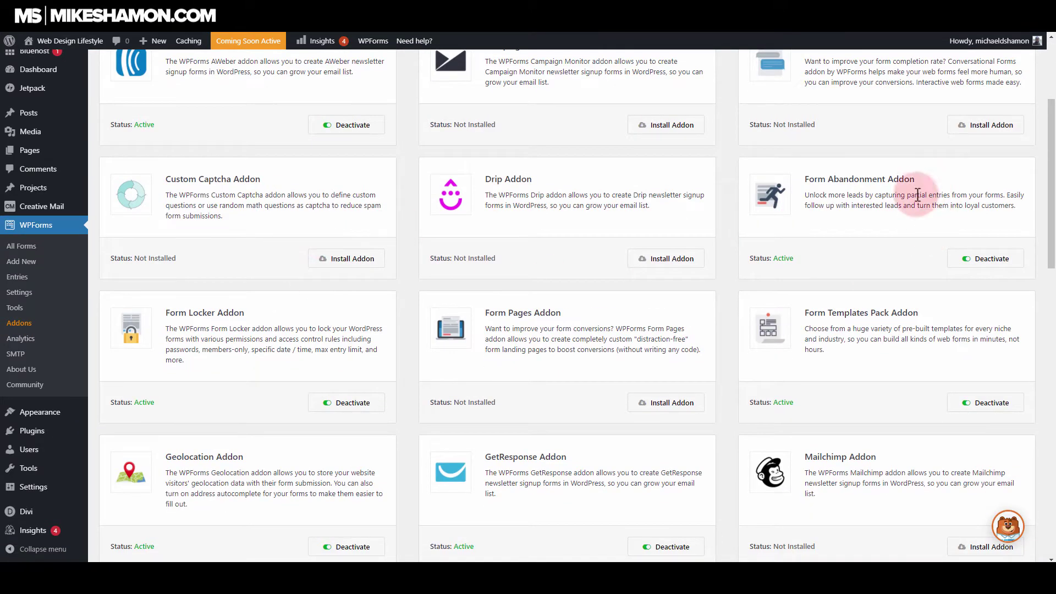
scroll(918, 195, down, 2)
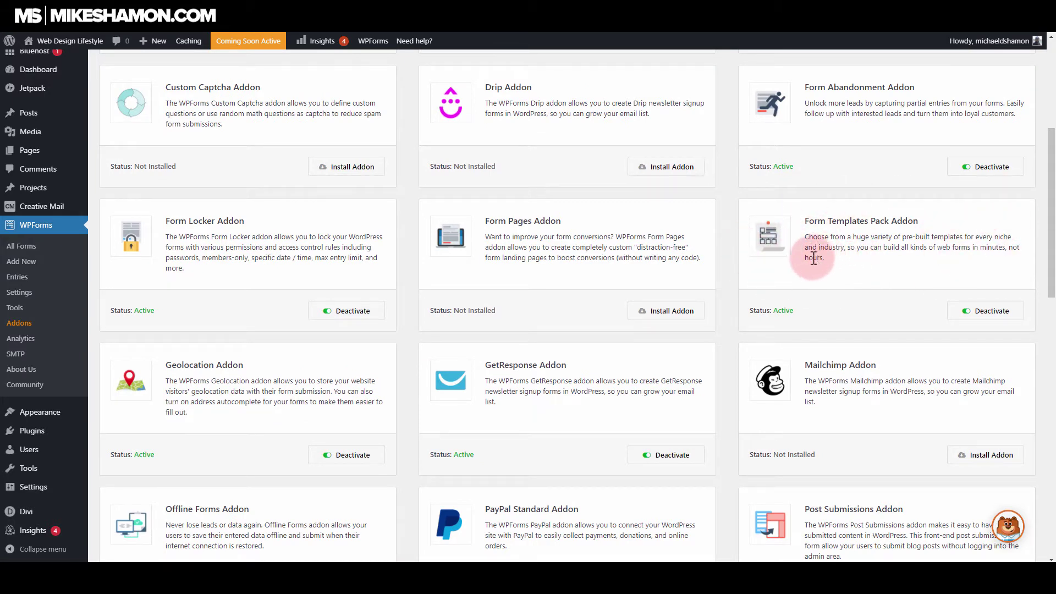
scroll(589, 244, down, 2)
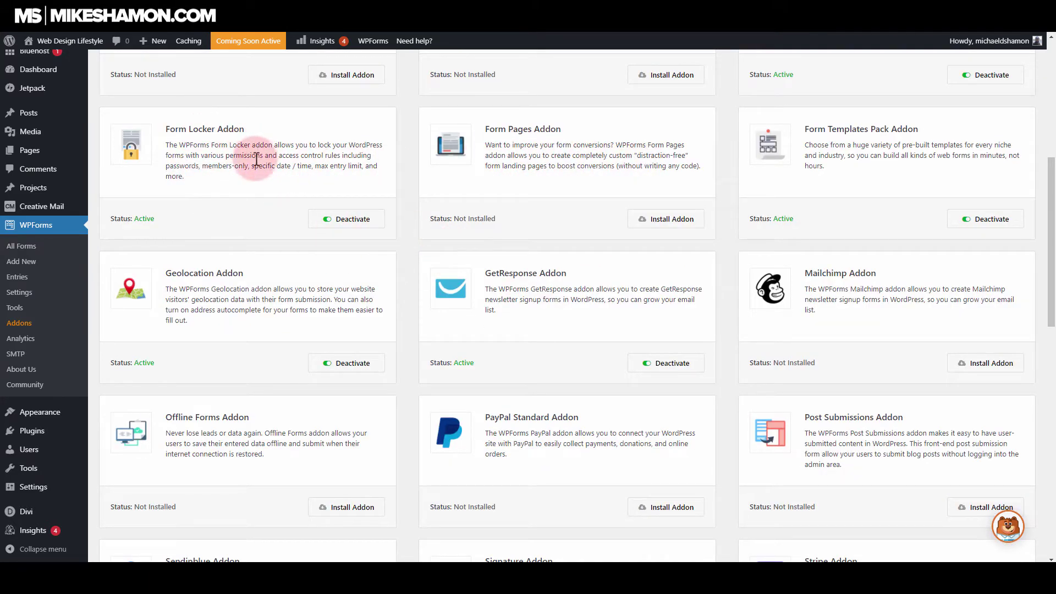
scroll(732, 244, down, 2)
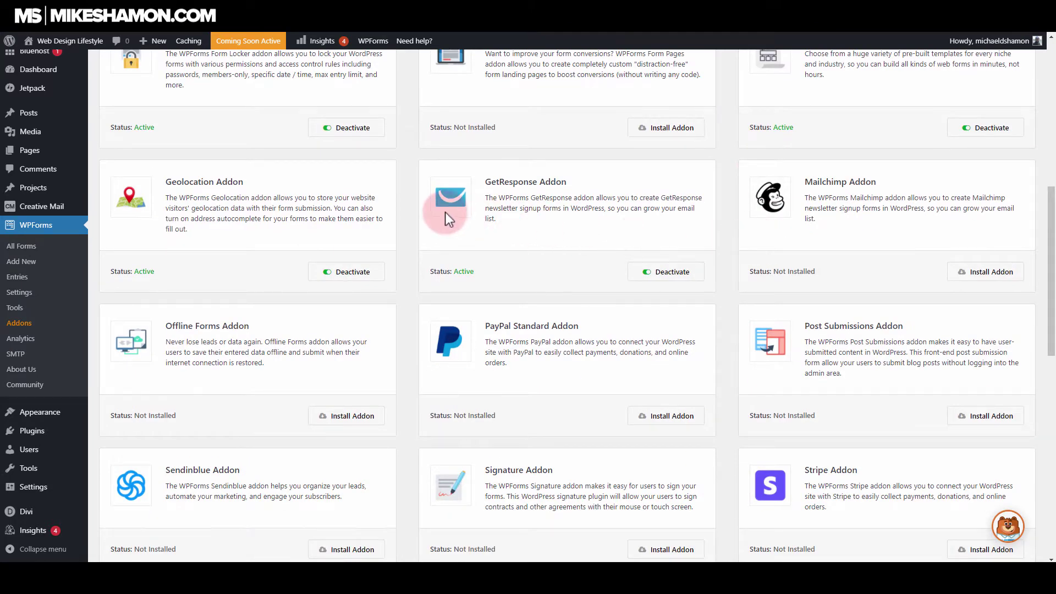
scroll(619, 197, down, 2)
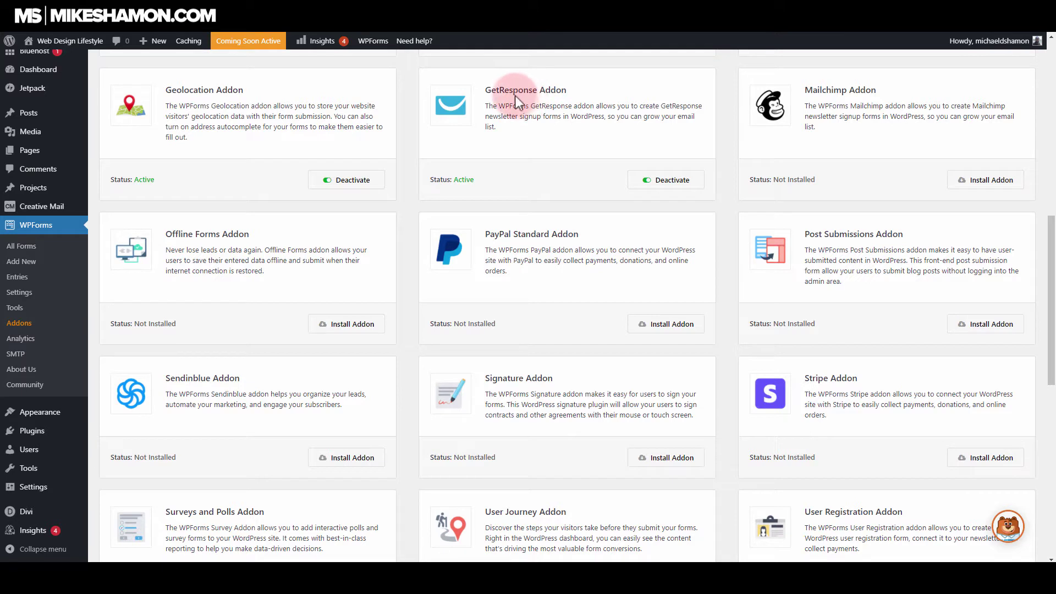
drag(488, 89, 573, 89)
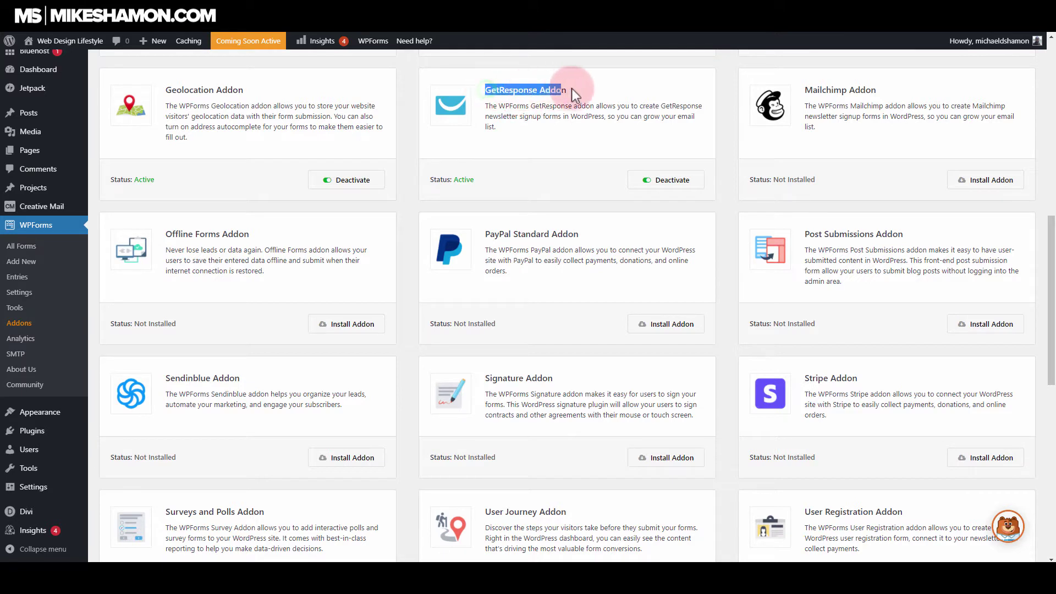
click(585, 88)
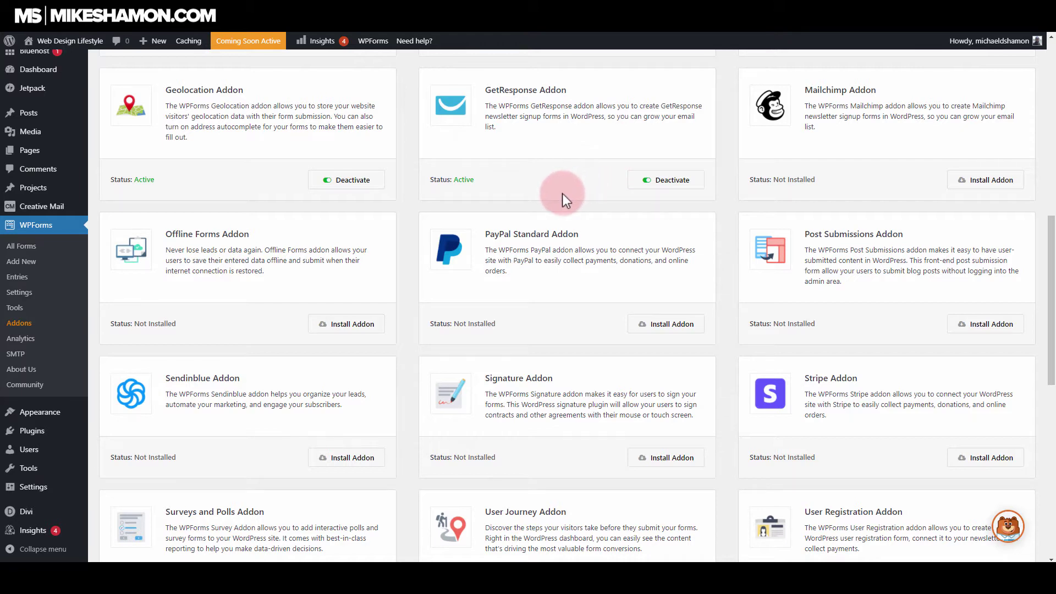
Install the Signature addon and look through the remaining addons down to the Unlock More Features section
scroll(563, 193, down, 3)
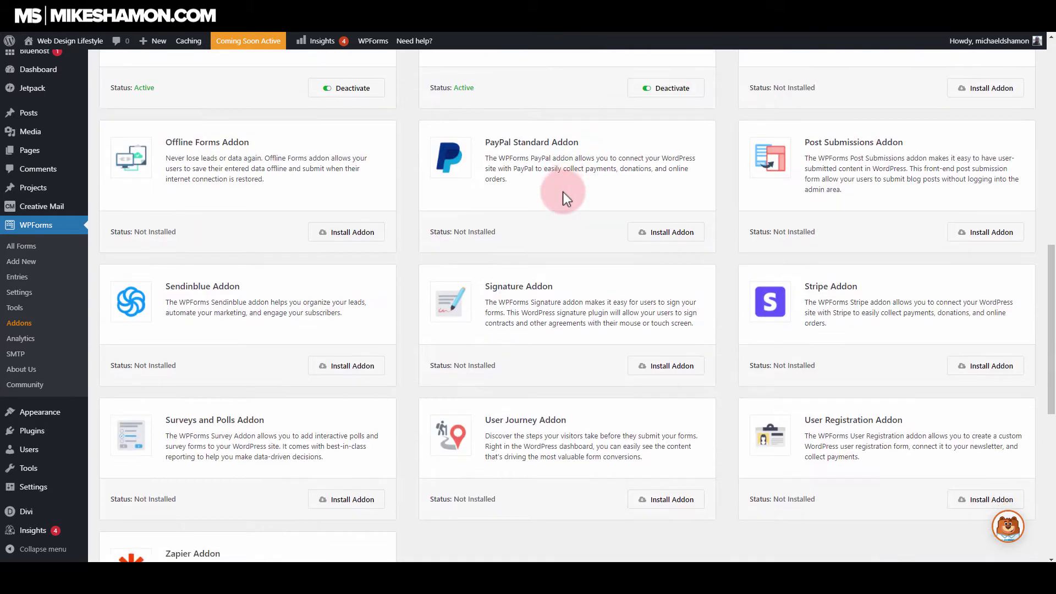
scroll(563, 191, up, 3)
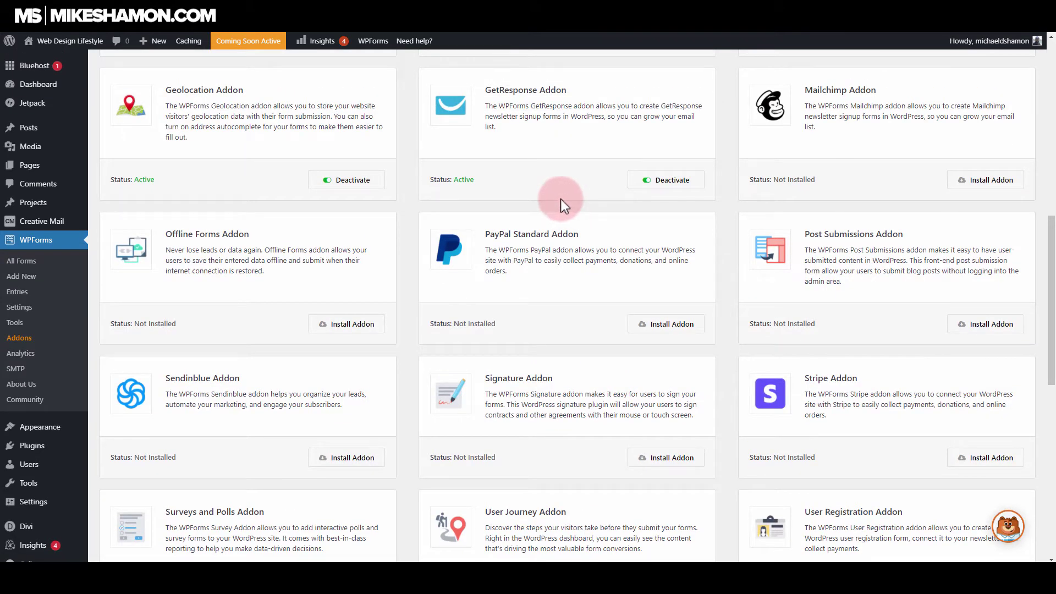
scroll(561, 199, down, 2)
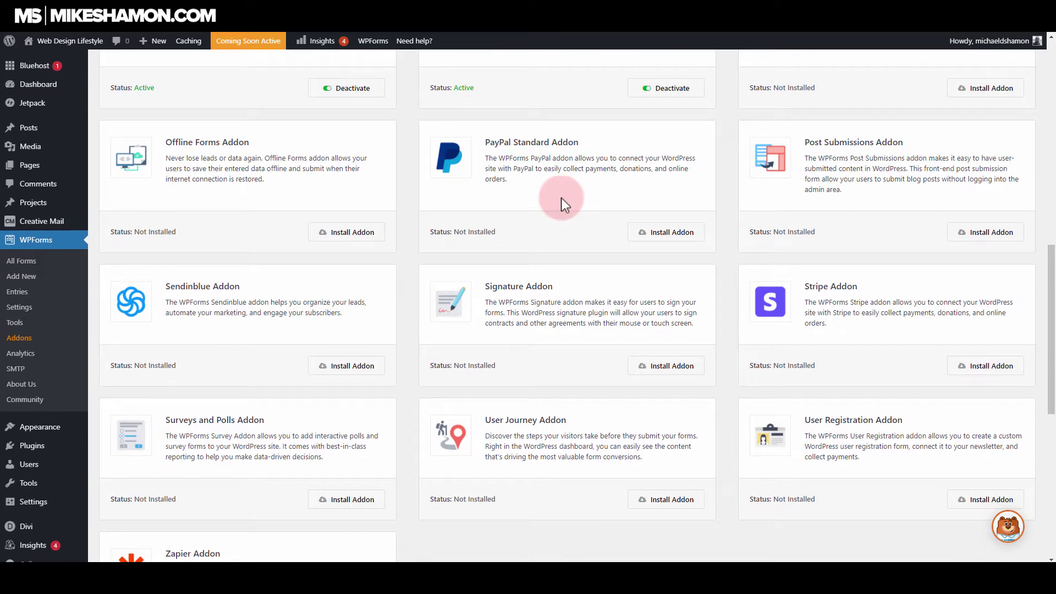
scroll(561, 197, down, 2)
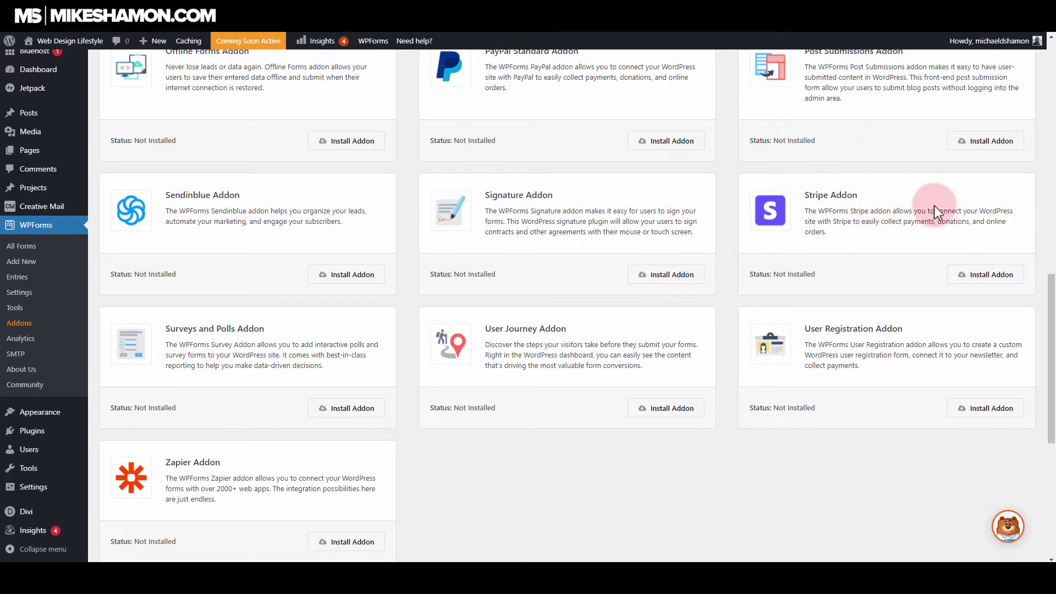
scroll(830, 244, up, 2)
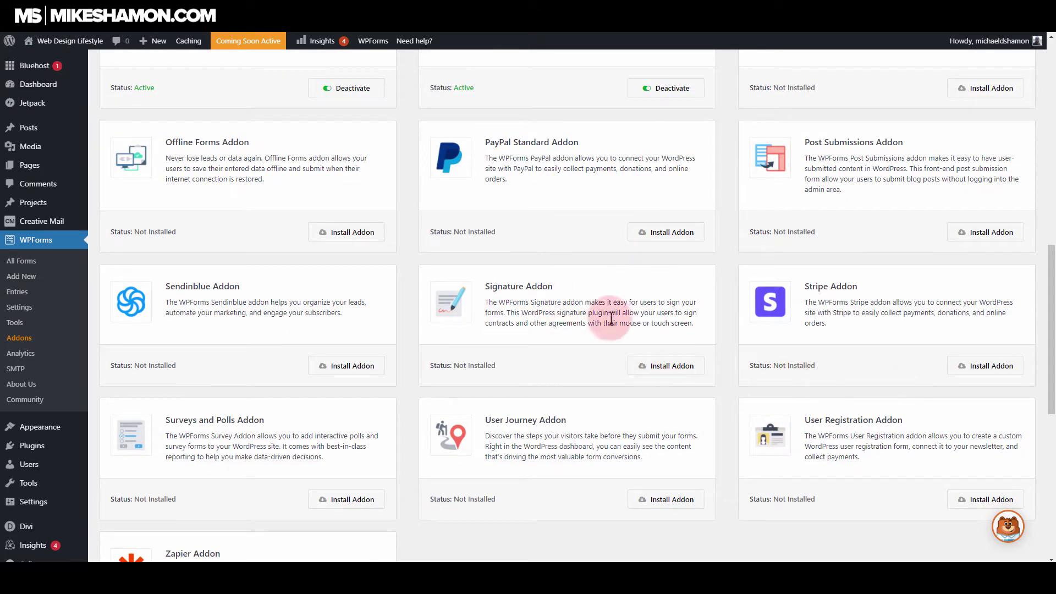
click(684, 369)
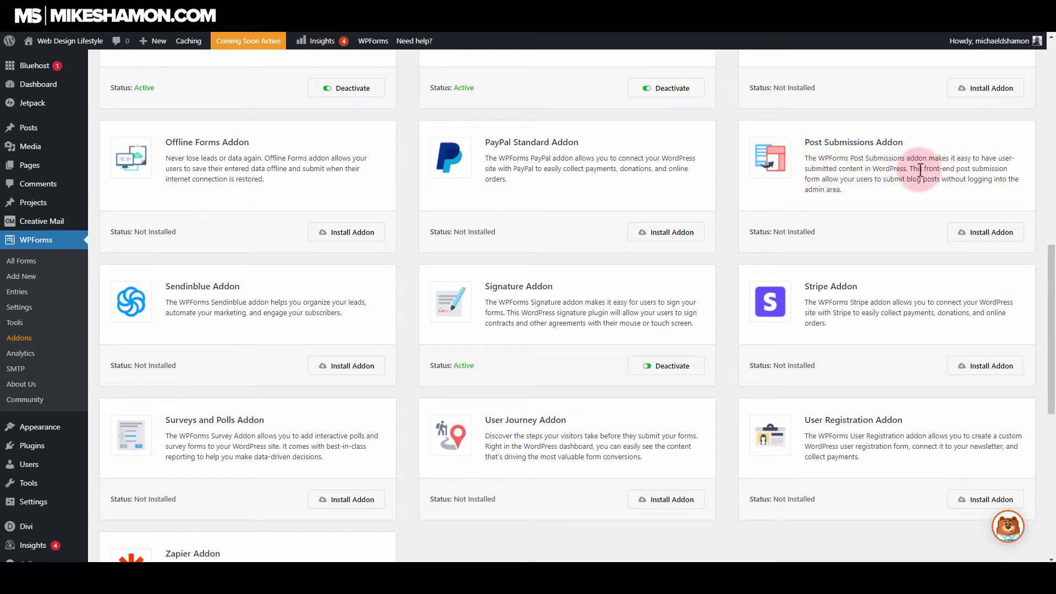
scroll(394, 333, down, 5)
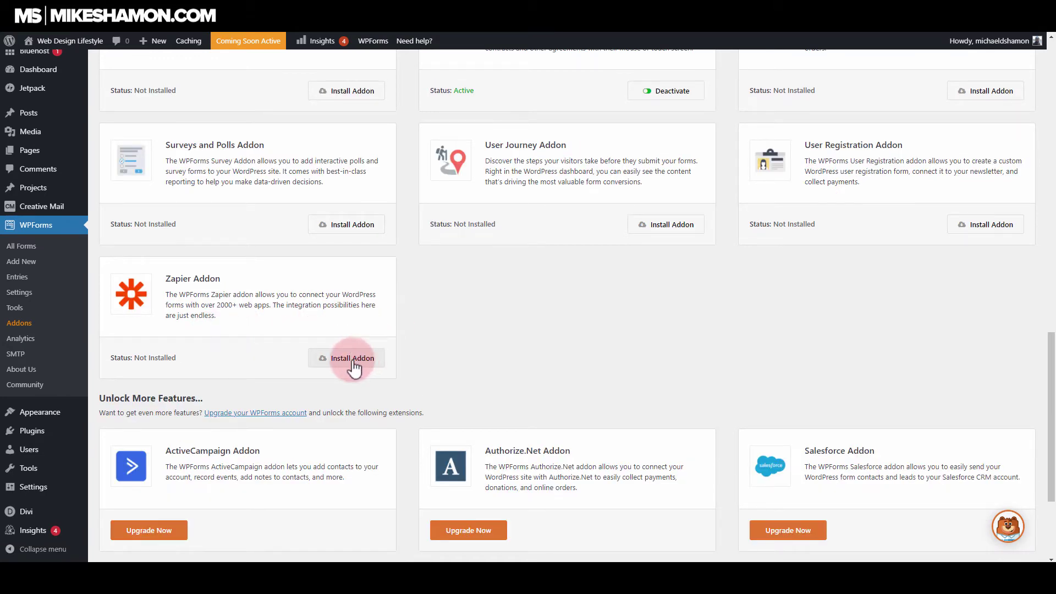
scroll(352, 363, down, 3)
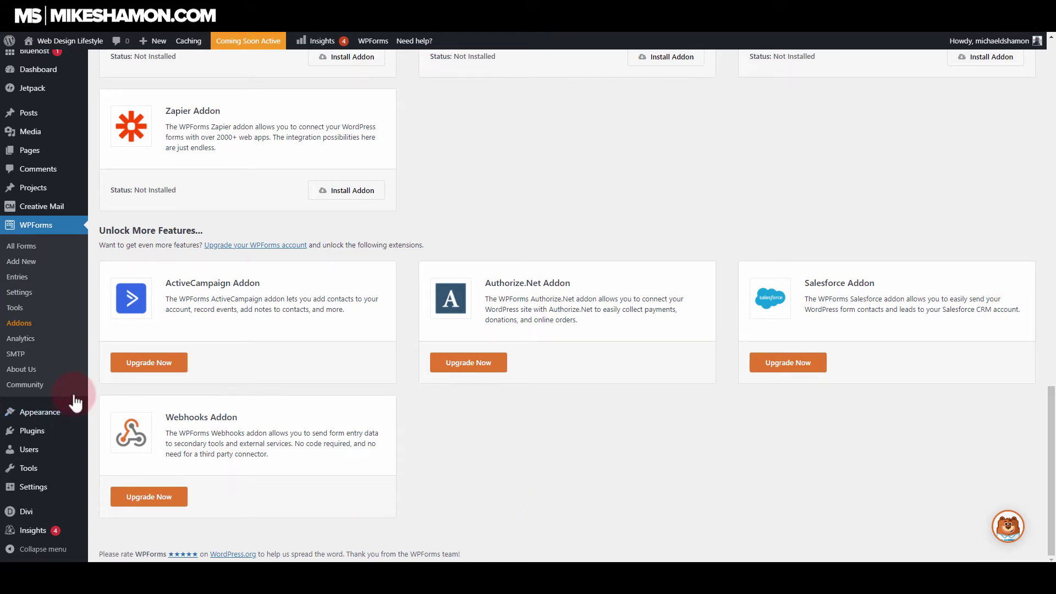
Look over the WPForms Analytics and SMTP pages and the plugin's Import and Export tools
click(29, 339)
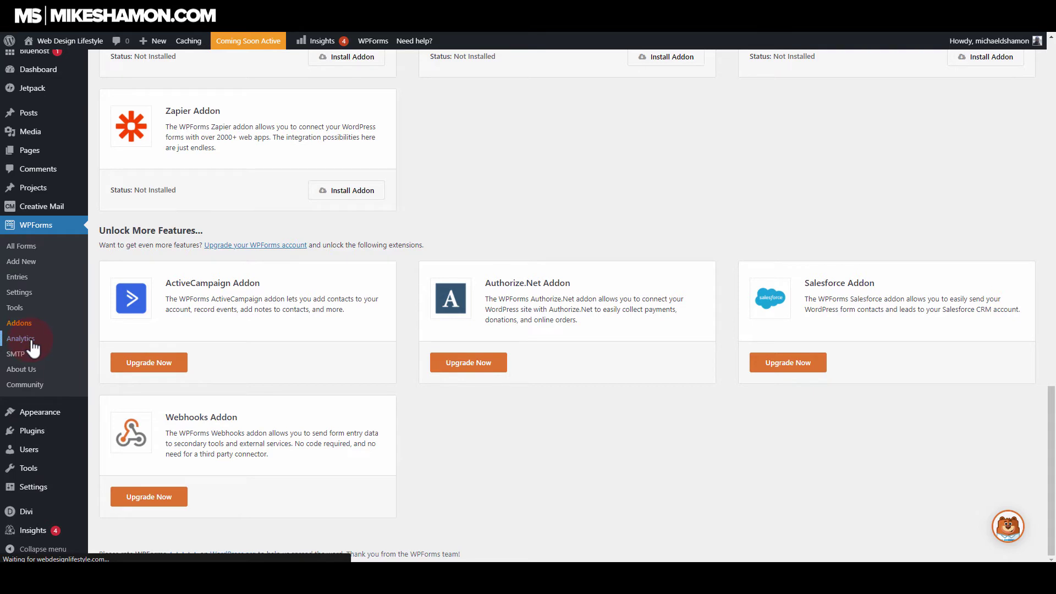
scroll(140, 328, down, 2)
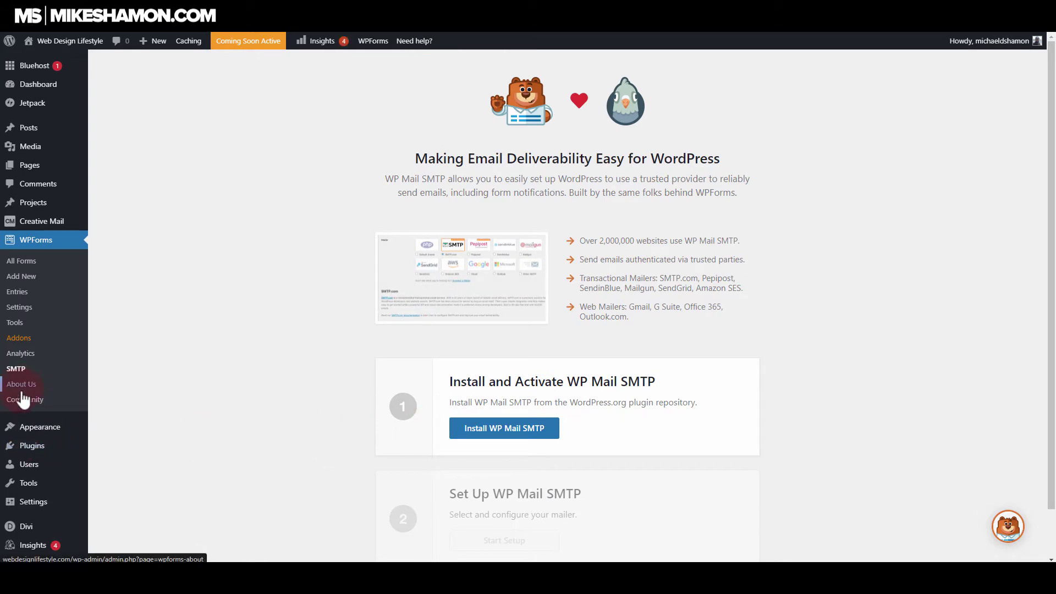
click(13, 324)
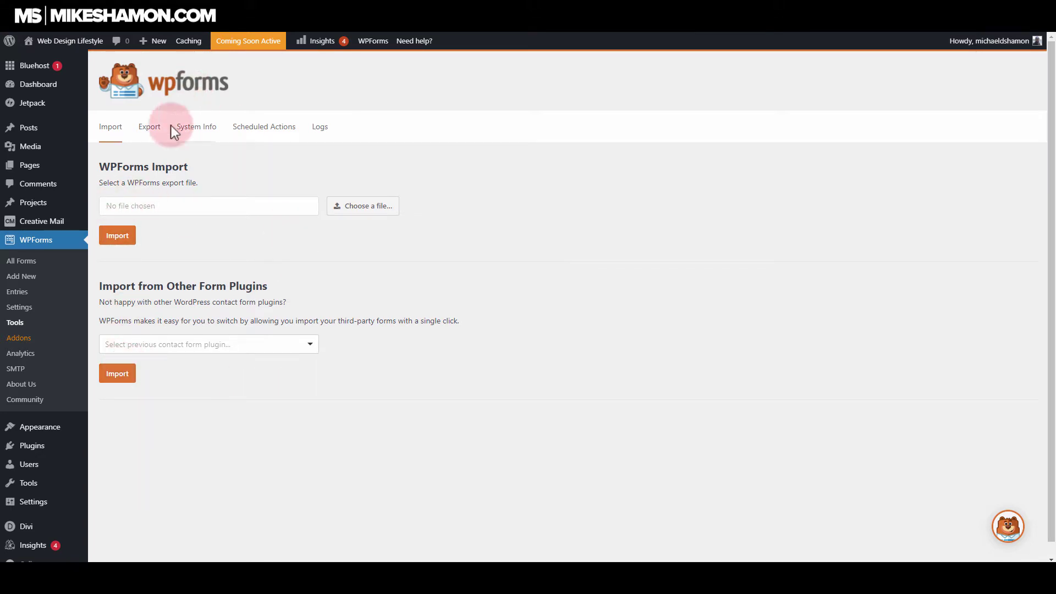
click(152, 130)
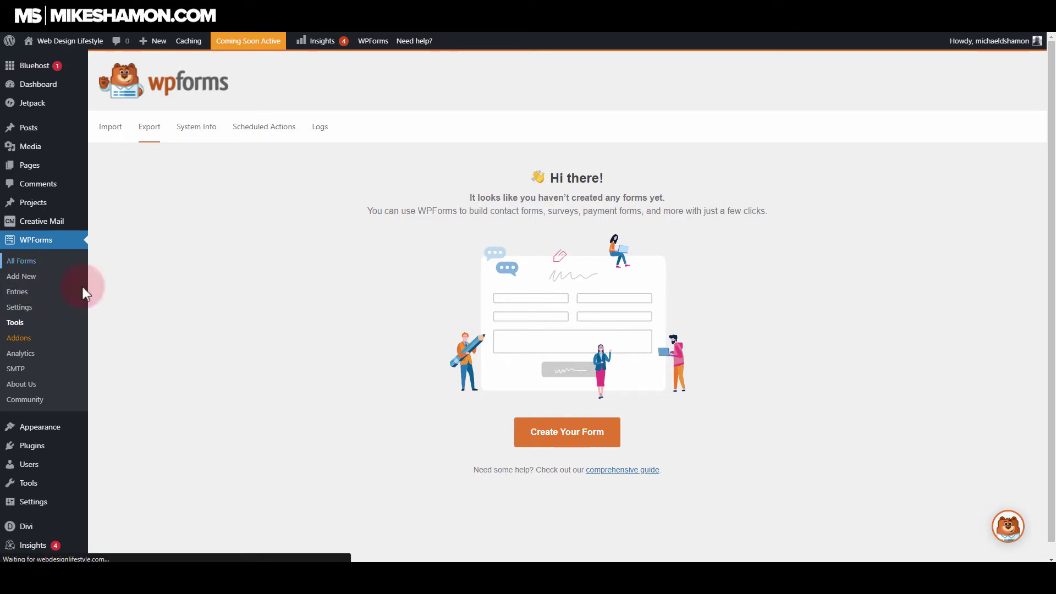
Start a new form from the Forms Overview and look over the main form templates
click(27, 266)
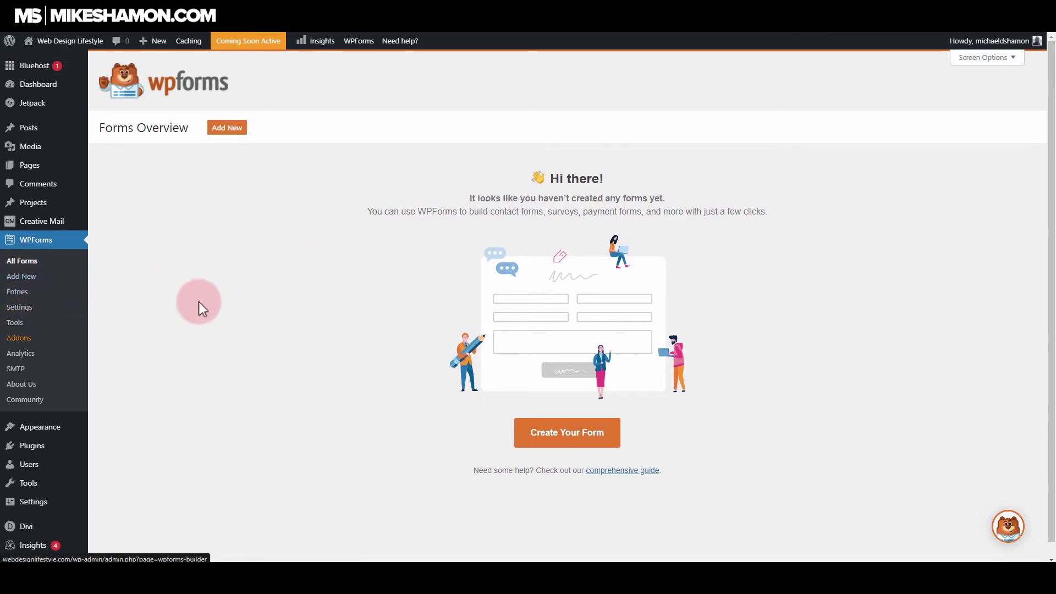
click(237, 132)
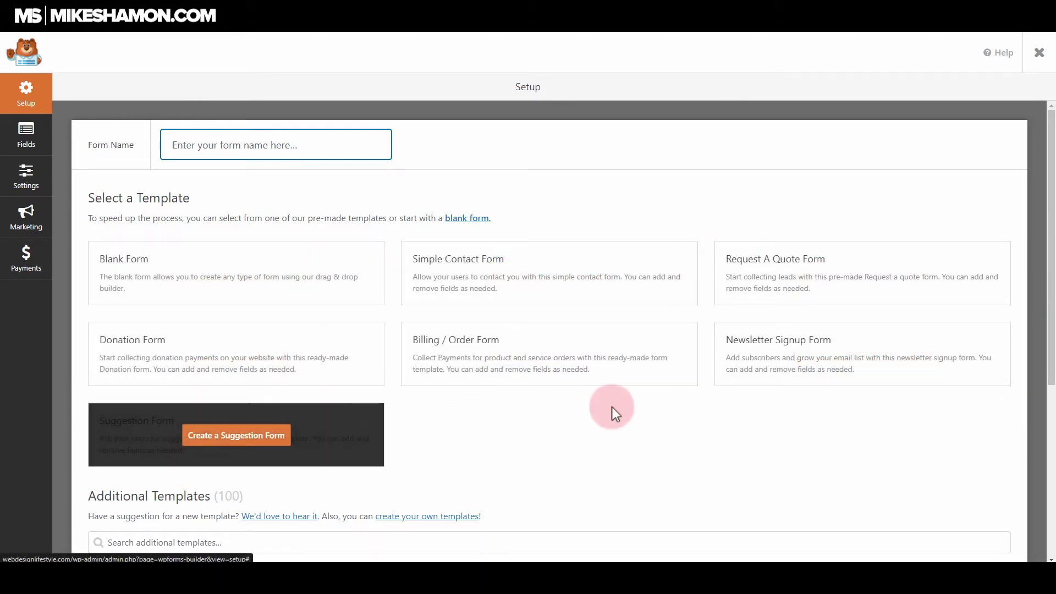
scroll(736, 367, down, 5)
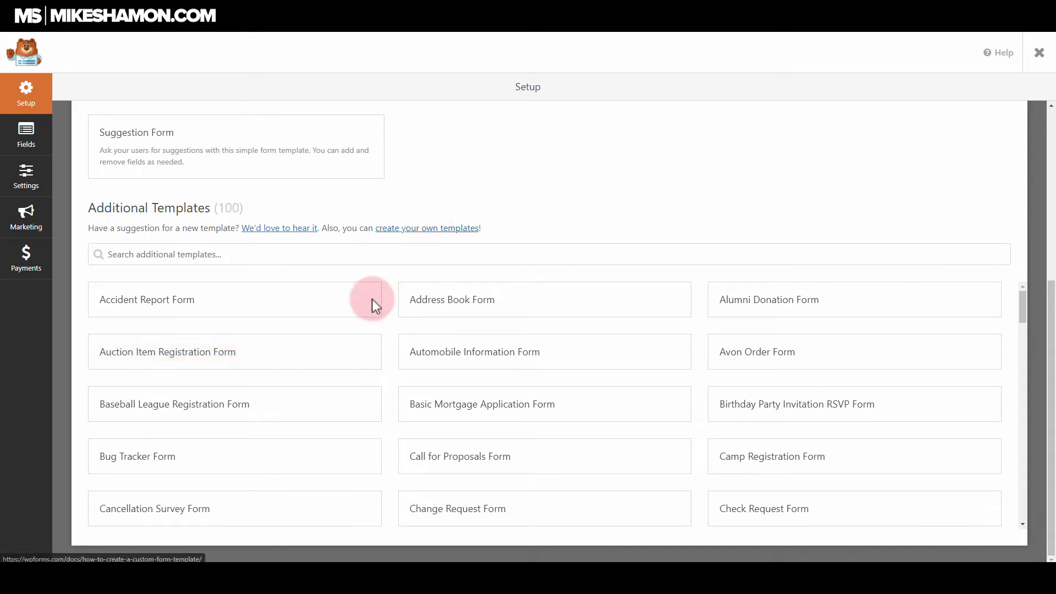
Examine the list of additional form templates, from Accident Report Form through Workshop Registration Form
scroll(714, 319, down, 3)
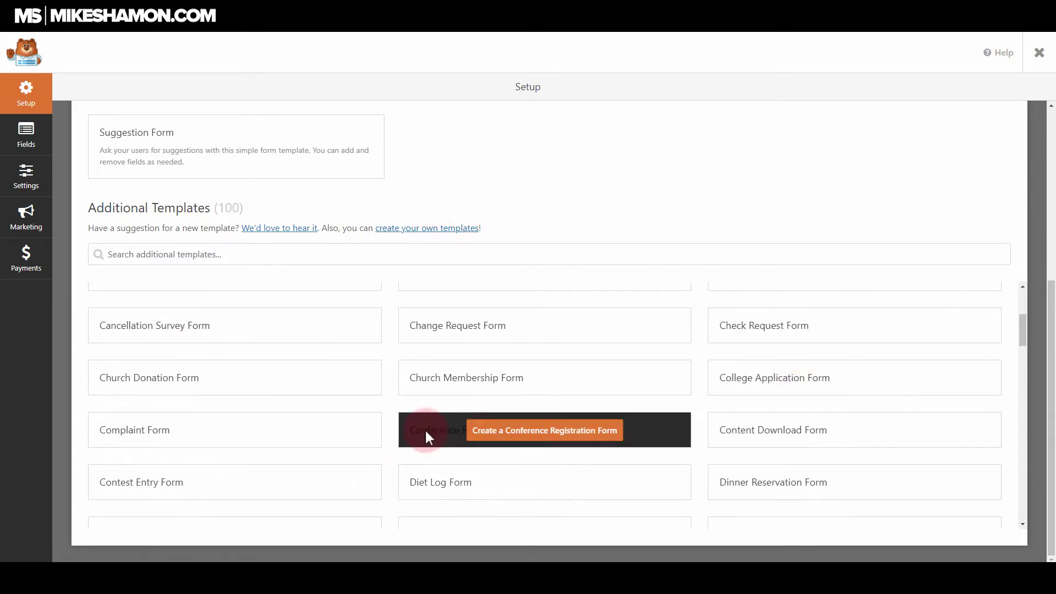
scroll(660, 363, down, 3)
scroll(606, 358, up, 3)
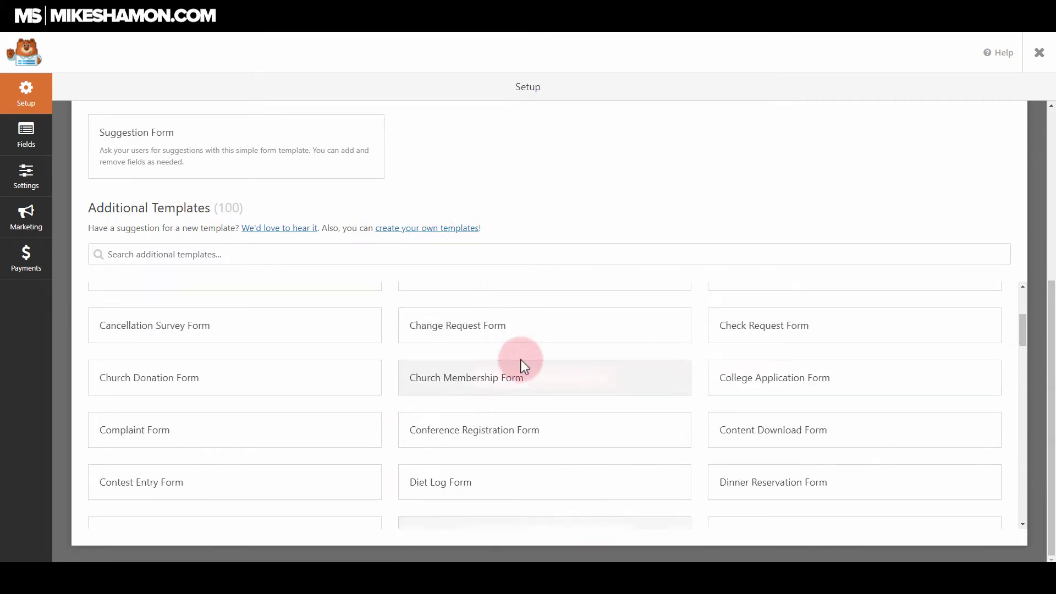
scroll(684, 388, down, 2)
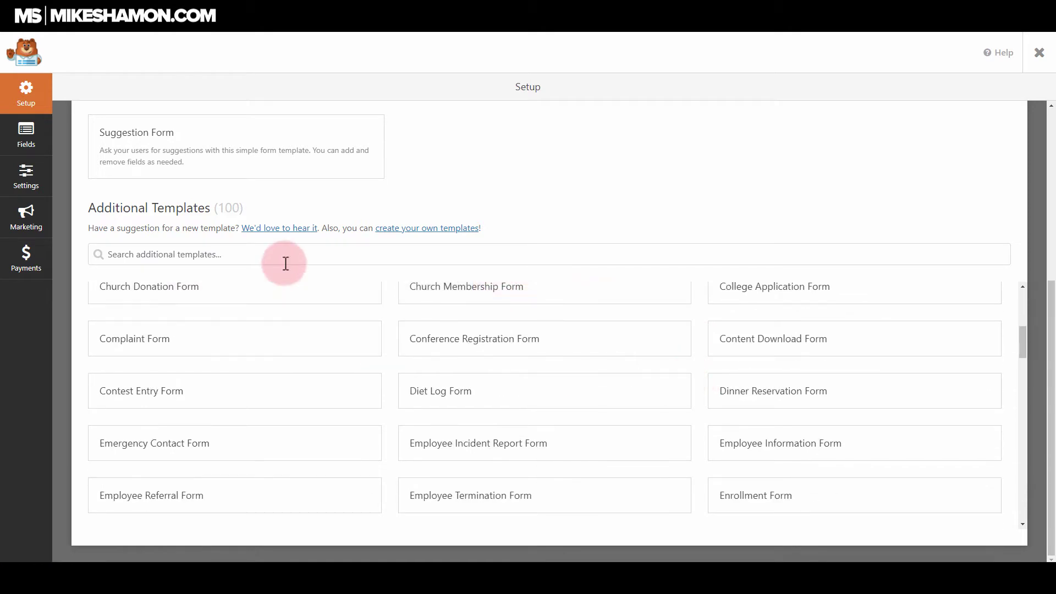
scroll(542, 316, down, 2)
scroll(541, 316, down, 3)
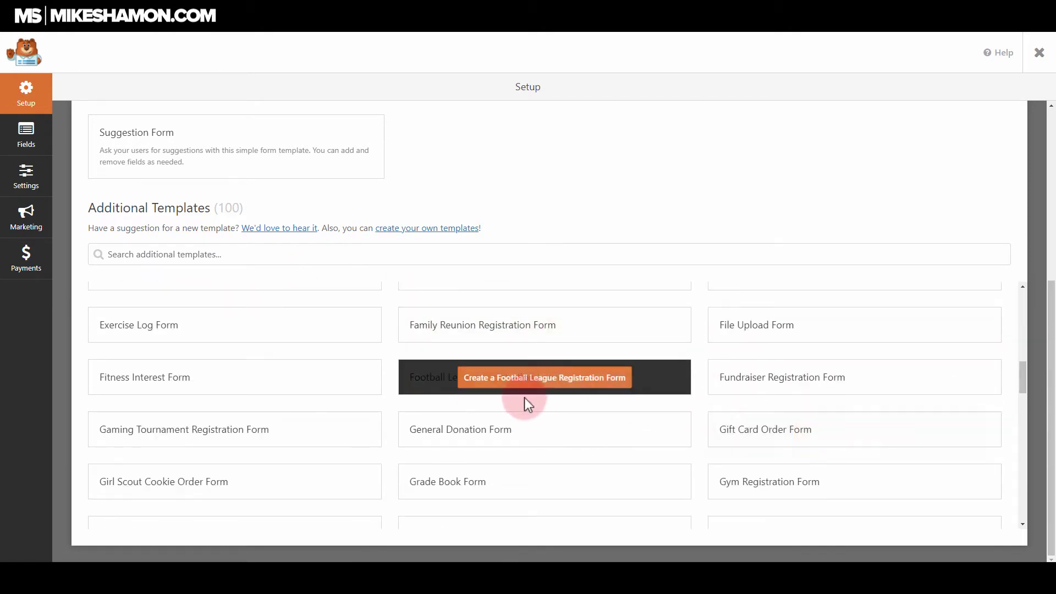
scroll(610, 361, down, 2)
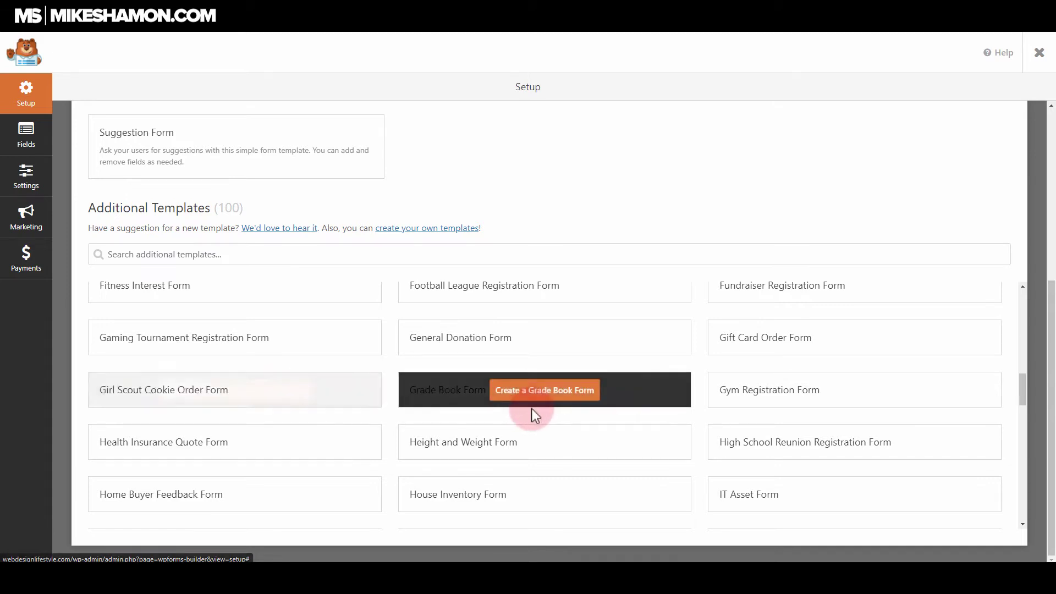
scroll(531, 409, down, 3)
scroll(662, 418, down, 3)
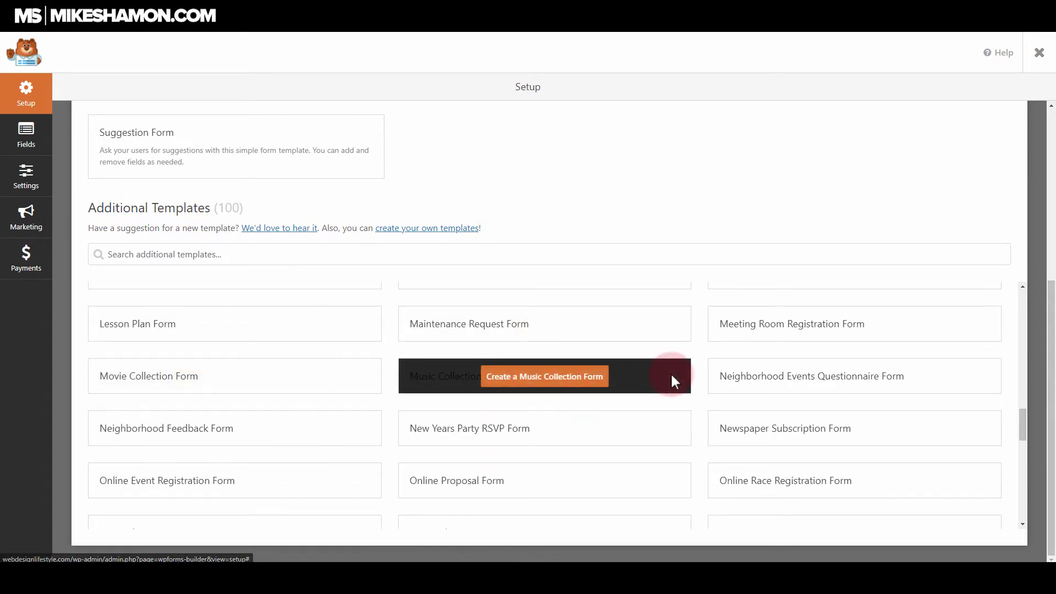
scroll(671, 374, down, 1)
scroll(670, 384, down, 7)
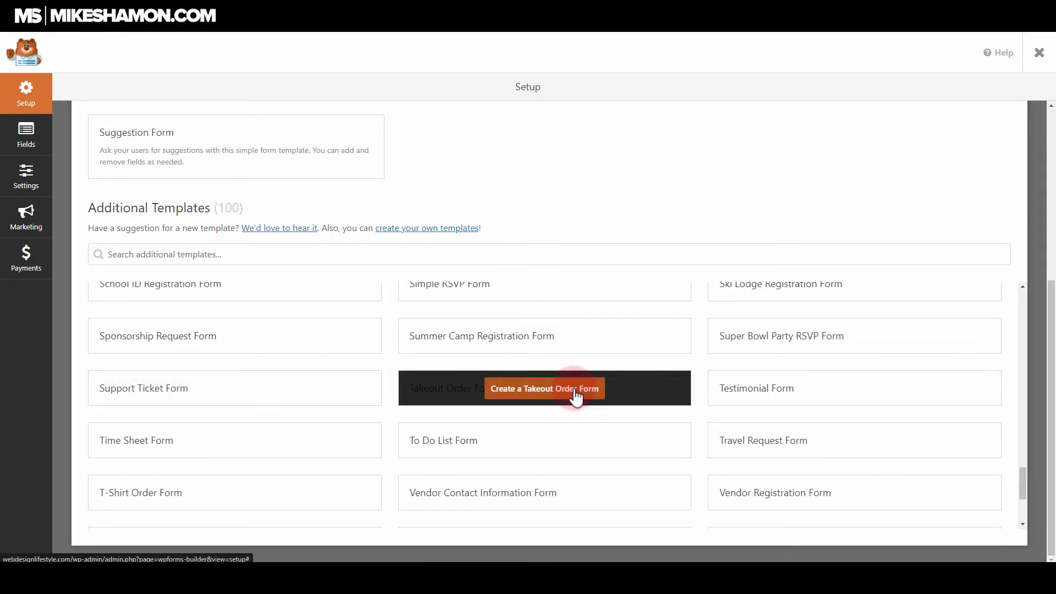
scroll(842, 396, down, 2)
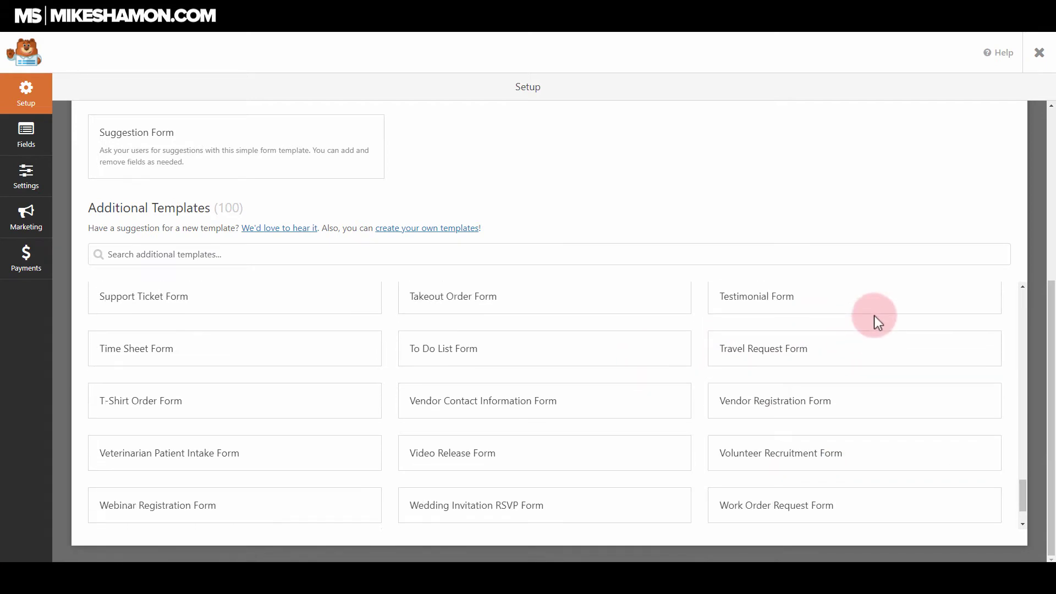
scroll(867, 324, up, 2)
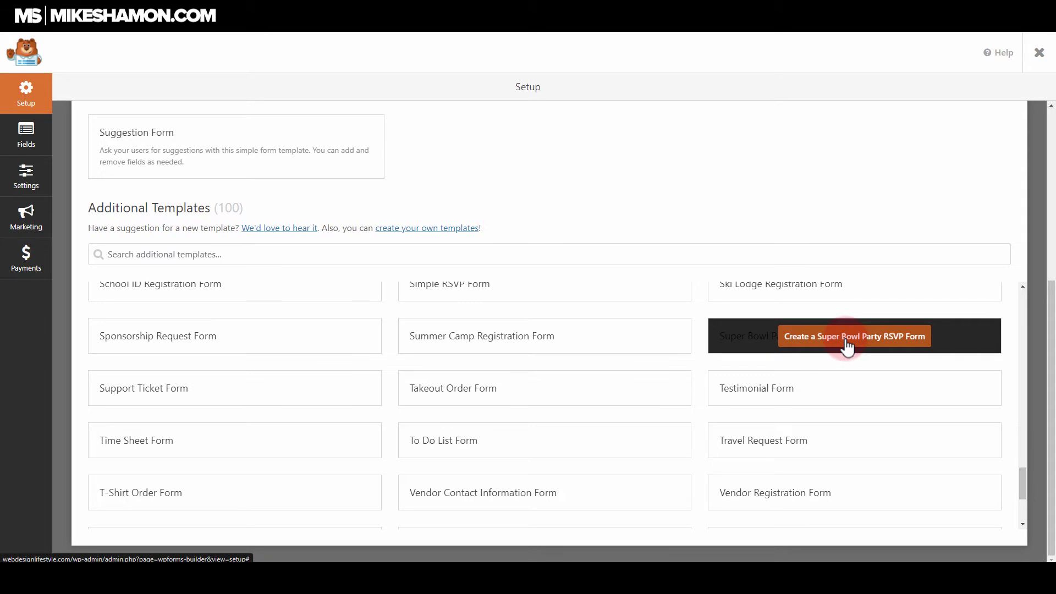
scroll(847, 348, down, 3)
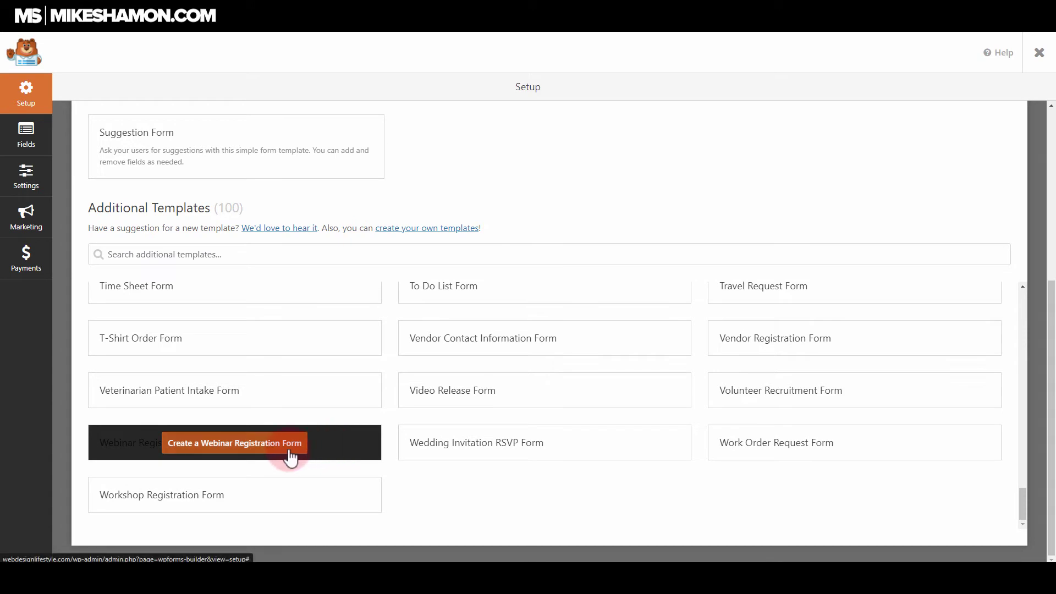
Name the form with the site owner's full name, with a space between the two names, and create it as a blank form
scroll(333, 421, up, 20)
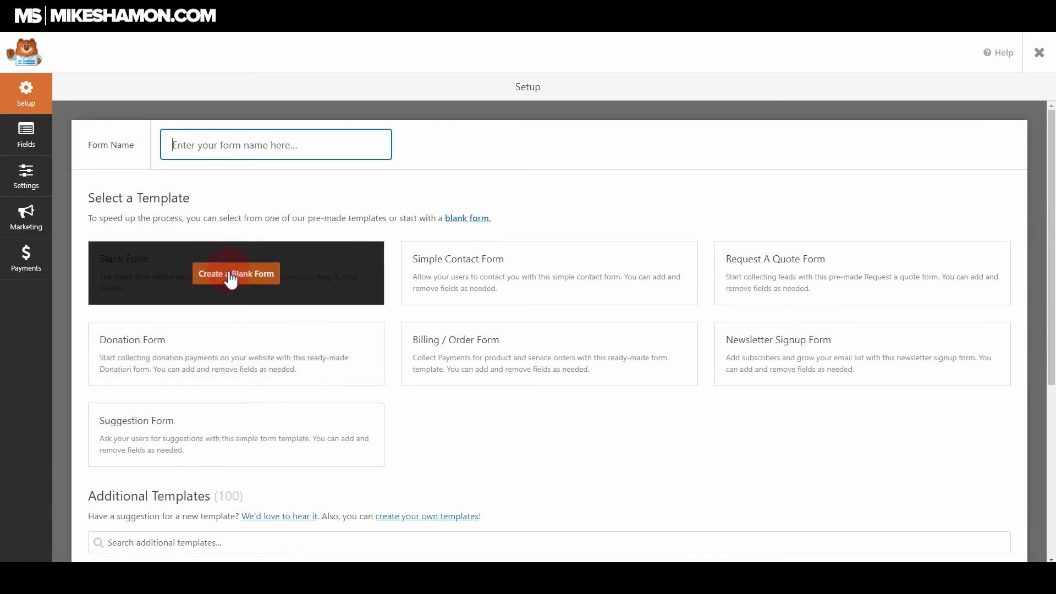
click(247, 146)
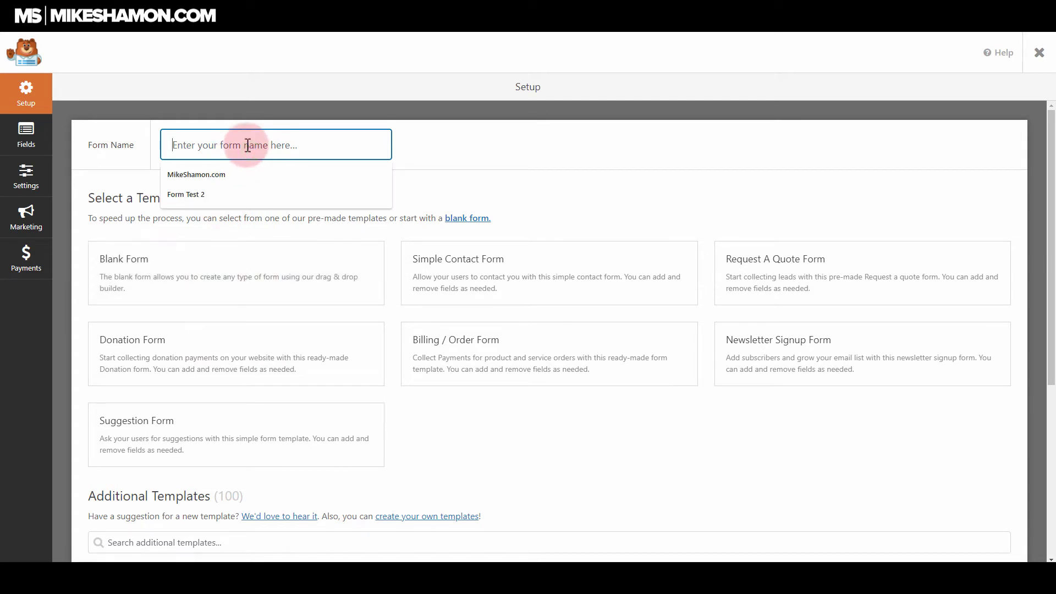
text(M)
click(213, 174)
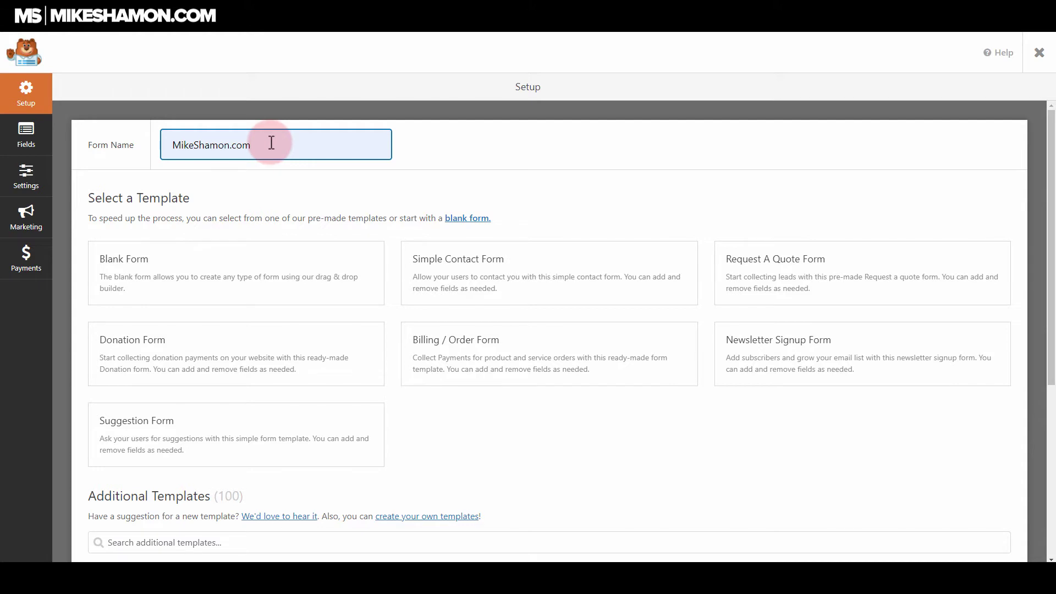
key(BackSpace)
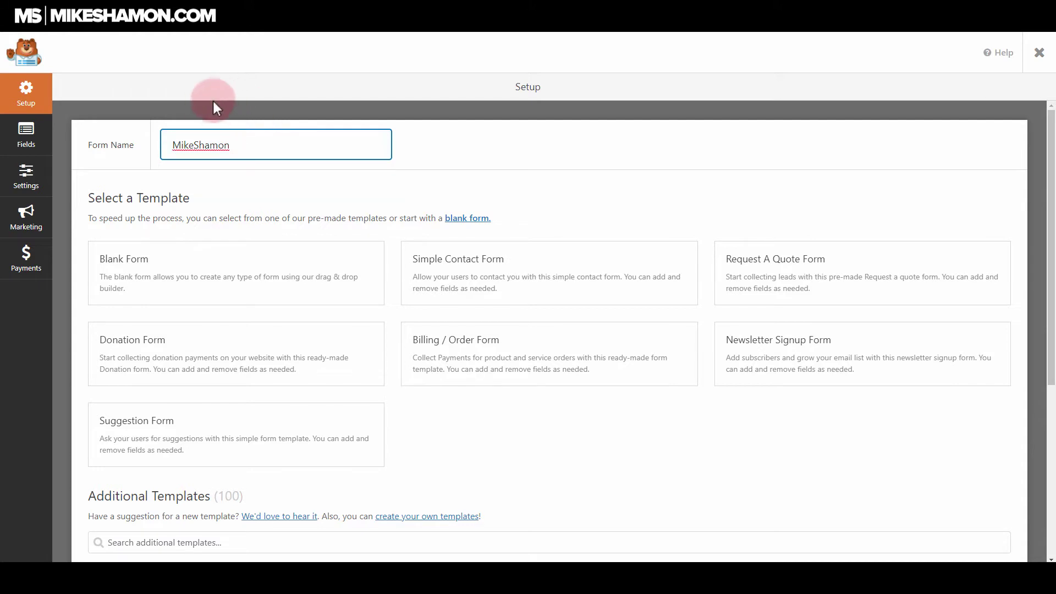
click(194, 145)
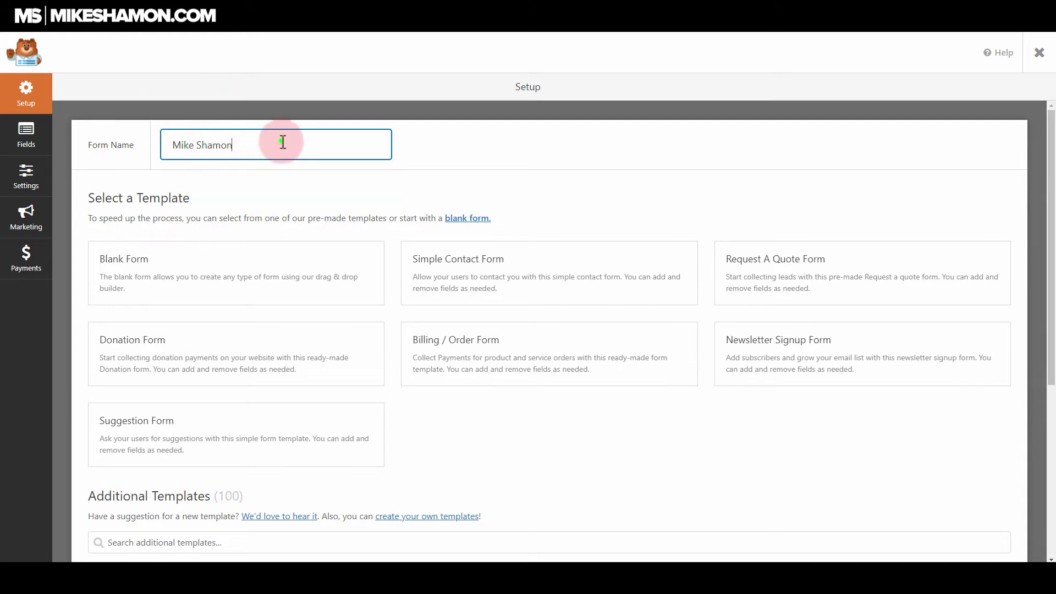
click(266, 282)
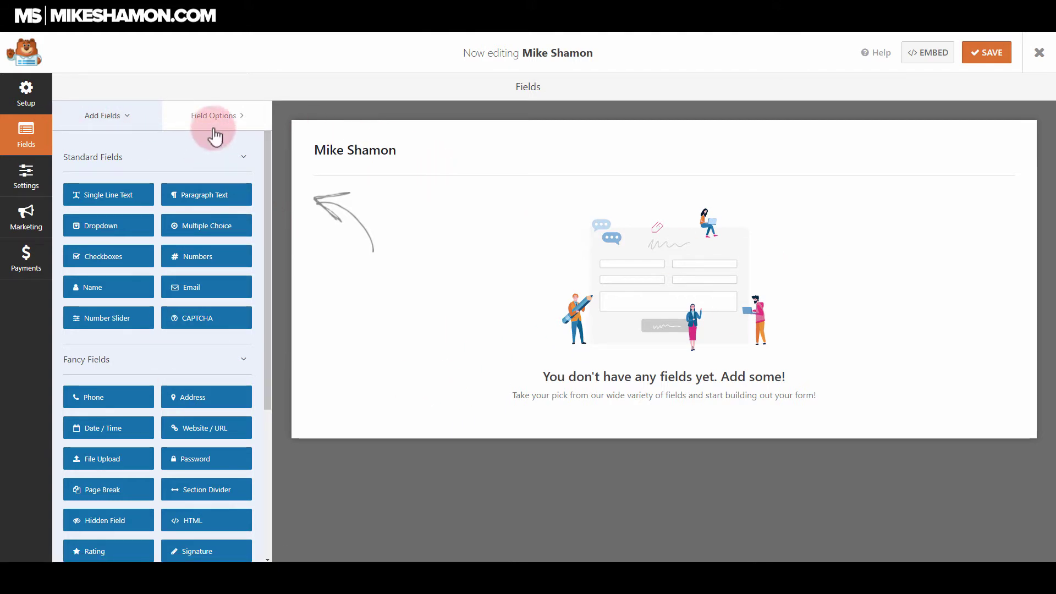
Install and activate the Surveys and Polls addon through the Likert Scale field, and save and refresh the form builder
drag(268, 165, 266, 311)
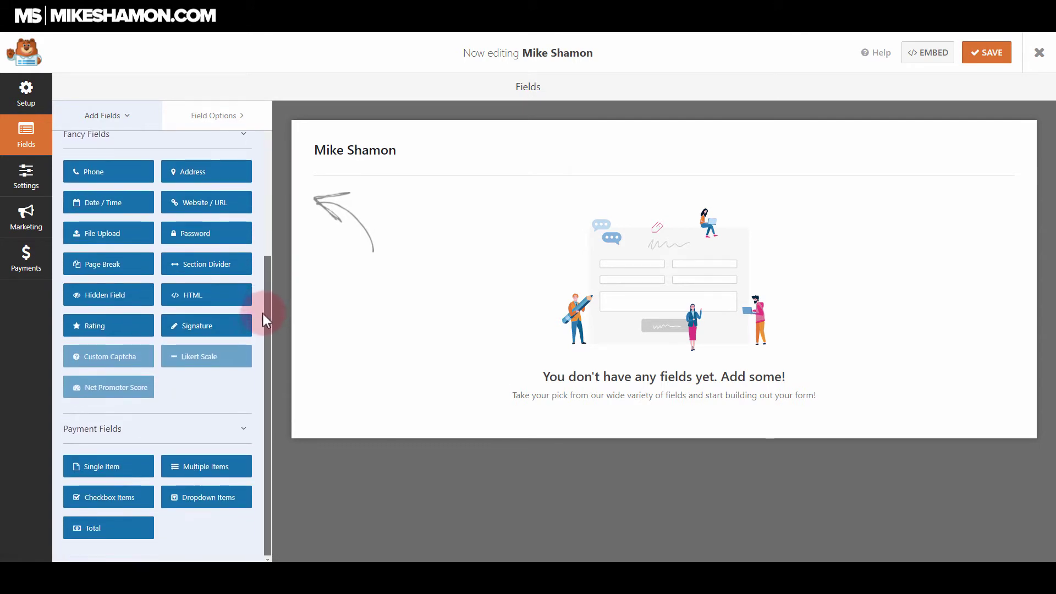
click(225, 361)
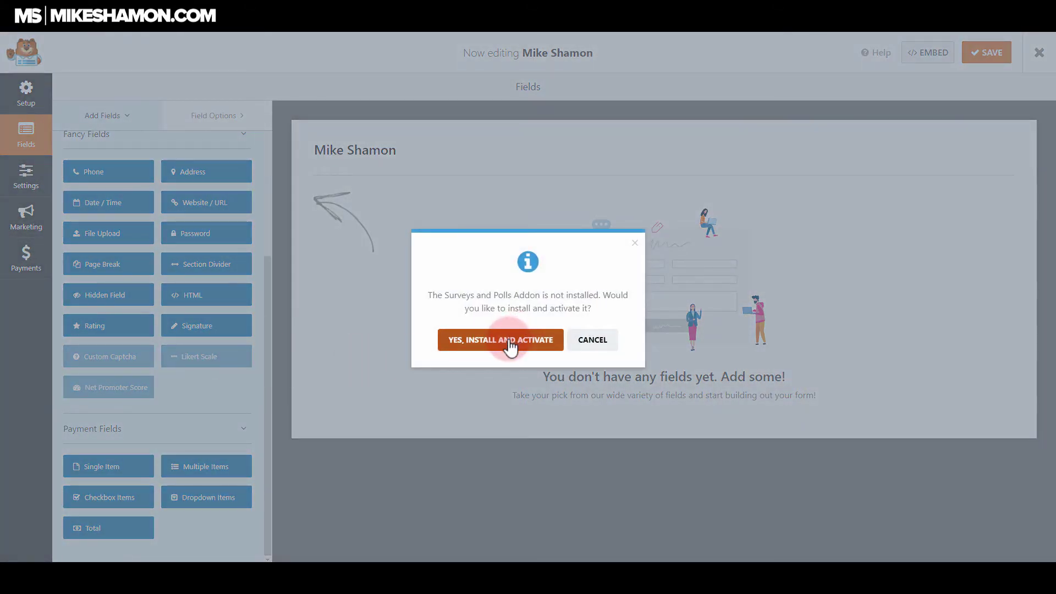
click(509, 344)
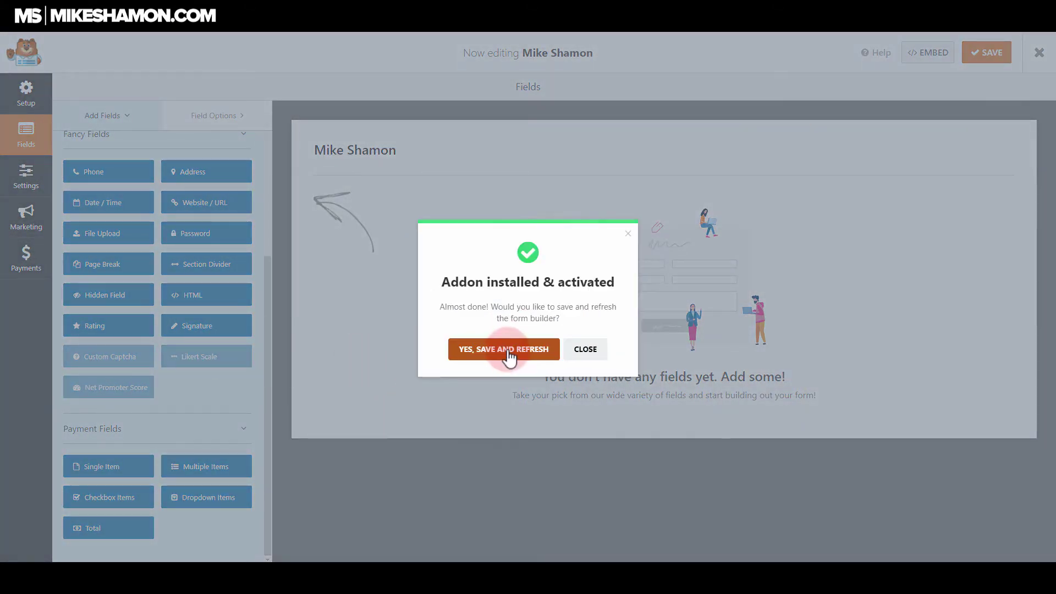
click(504, 355)
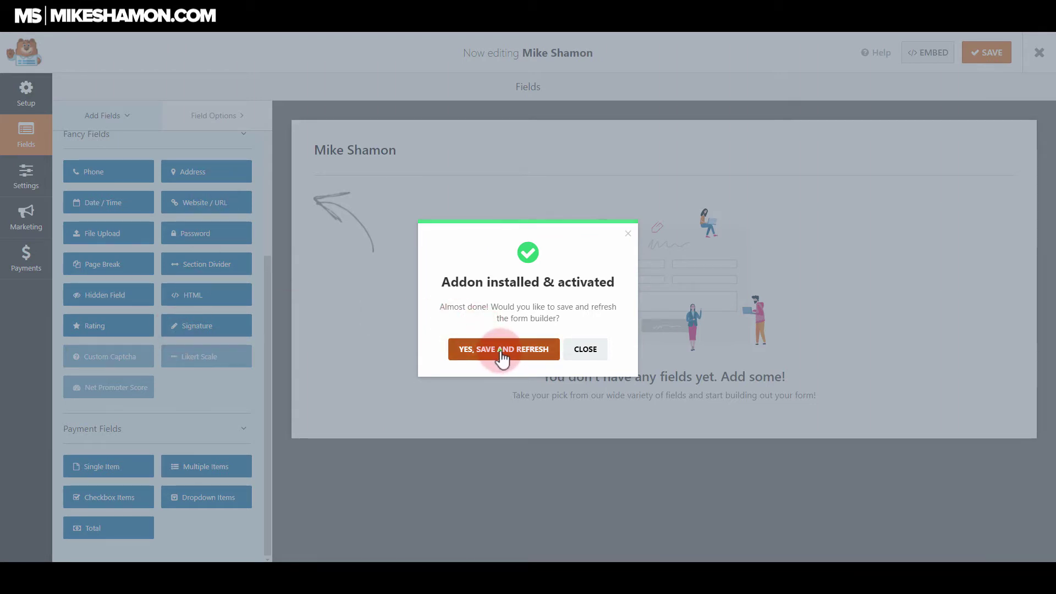
click(502, 355)
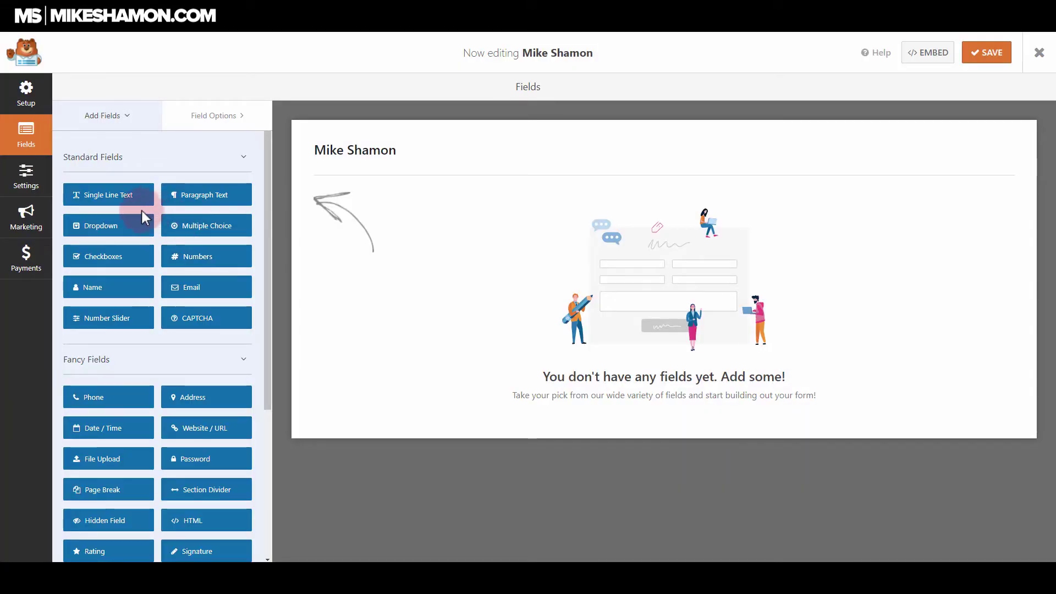
Add a Single Line Text field to the form and place Name, Email and Phone fields in that order above it
drag(118, 195, 401, 199)
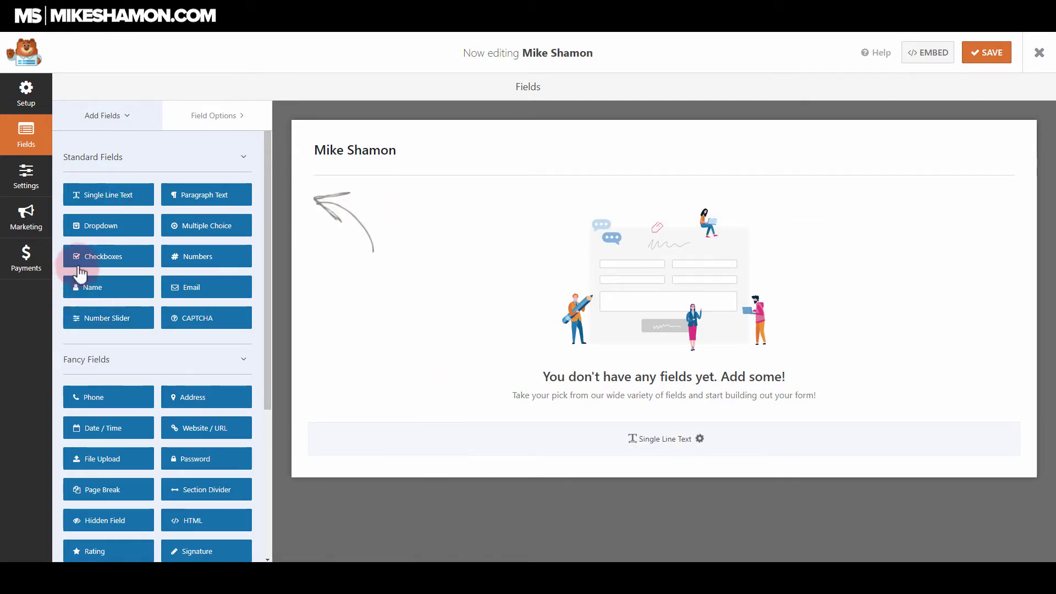
drag(134, 299, 412, 204)
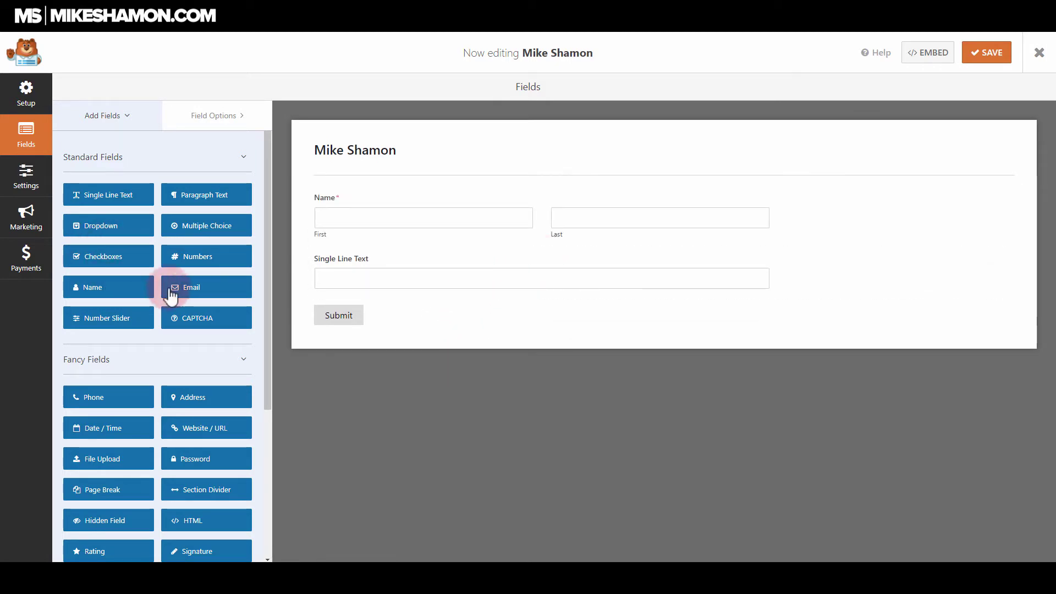
drag(186, 288, 357, 256)
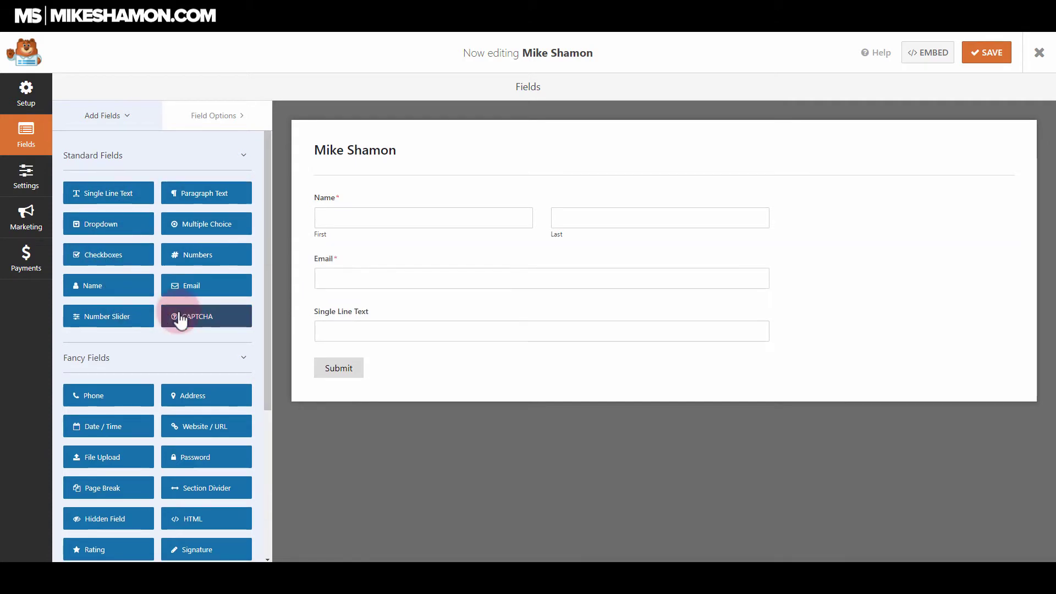
scroll(179, 317, down, 3)
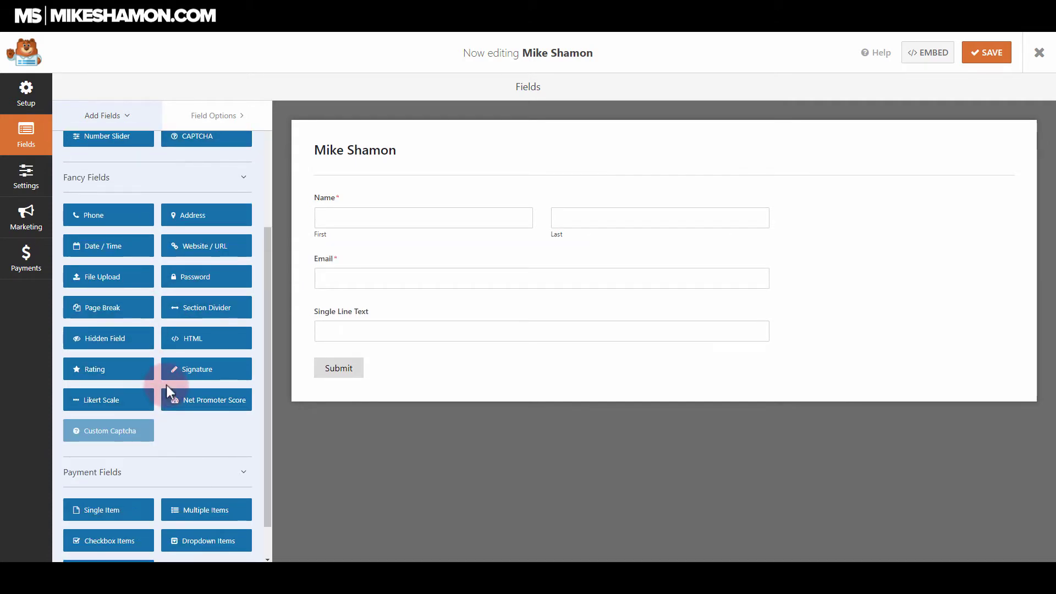
scroll(166, 385, up, 2)
drag(188, 316, 358, 309)
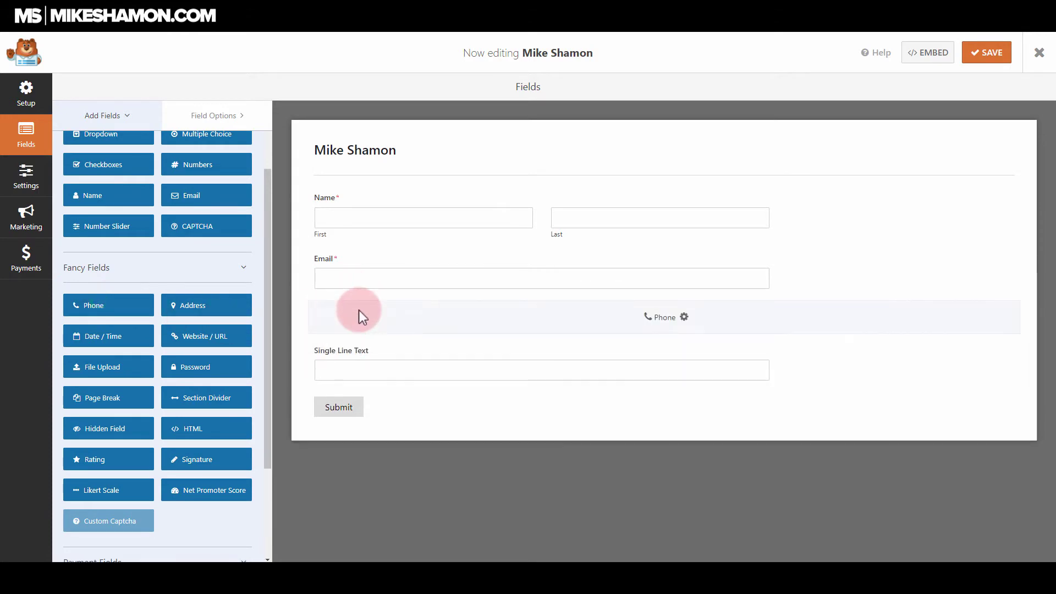
scroll(232, 340, up, 2)
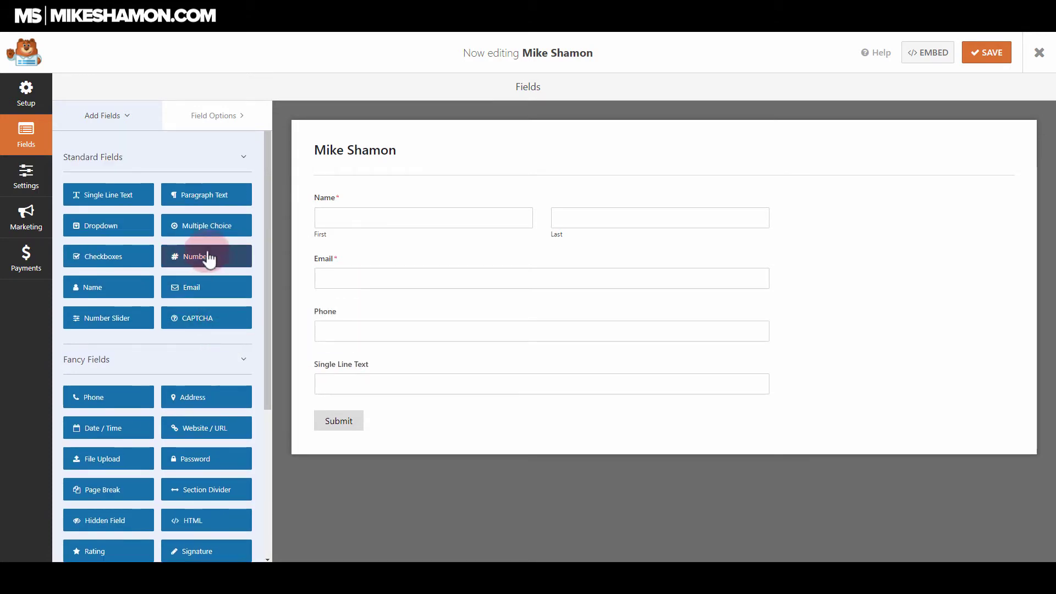
Insert Dropdown, Checkboxes and Multiple Choice fields, in that order, between the Phone and Single Line Text fields
drag(218, 242, 377, 361)
drag(90, 257, 335, 417)
drag(90, 229, 382, 379)
drag(373, 343, 346, 345)
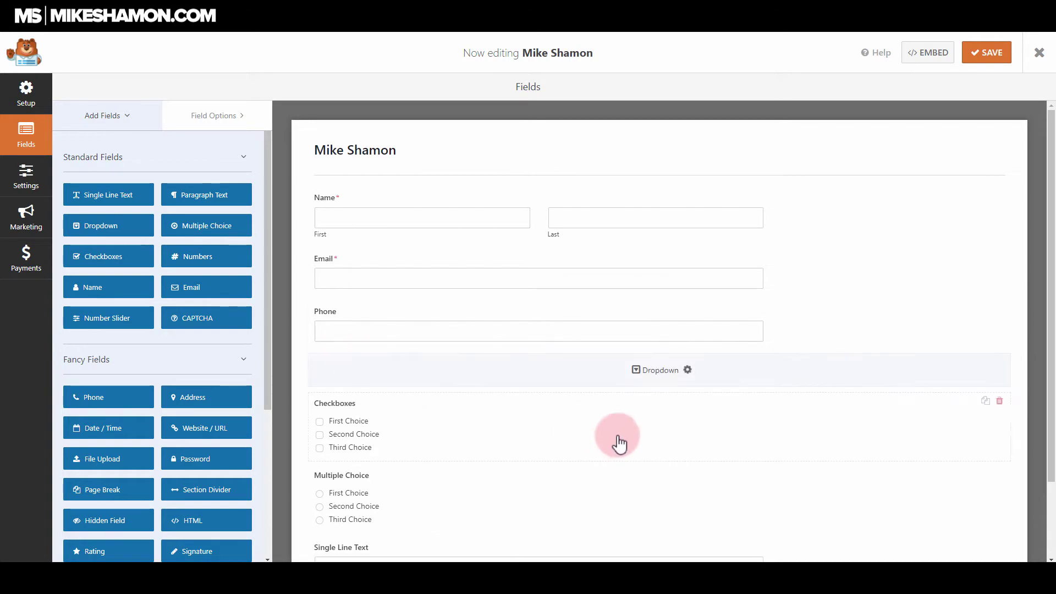
scroll(581, 473, down, 2)
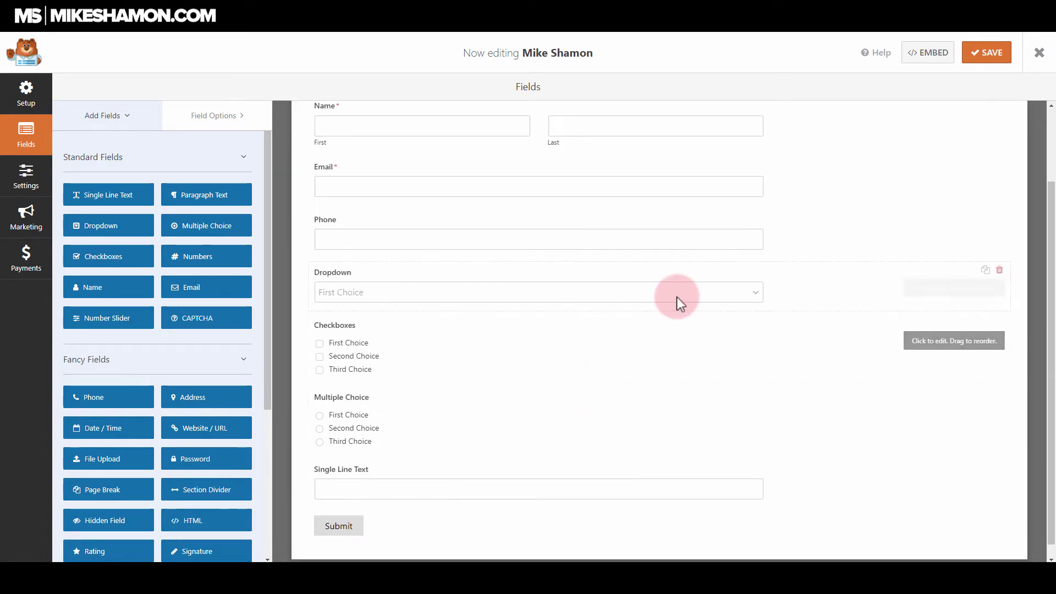
scroll(138, 355, down, 2)
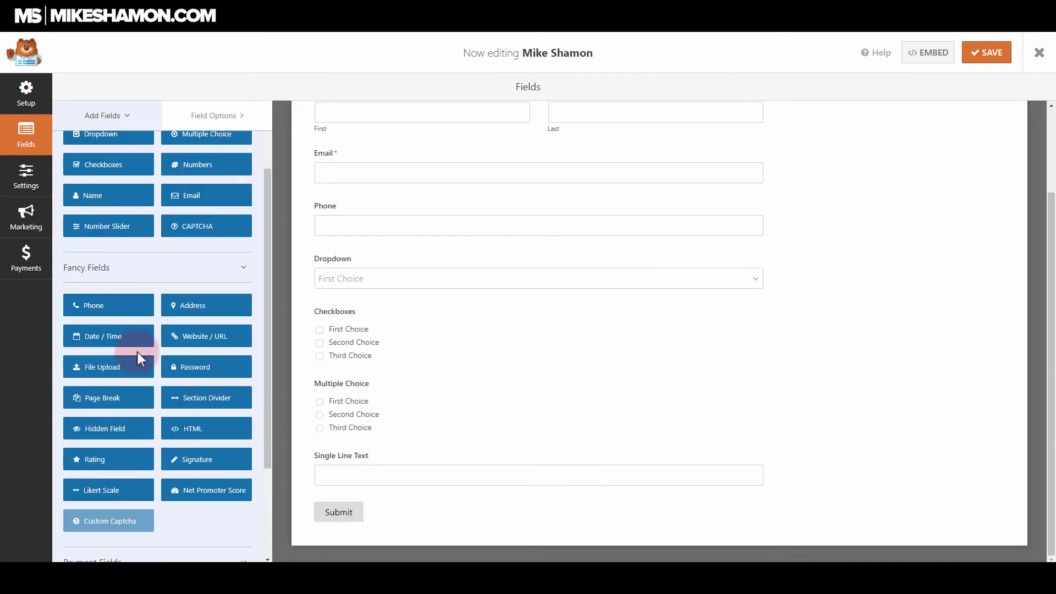
Look over the available fancy and payment fields and open the field options of the form's Name field
scroll(150, 353, down, 2)
scroll(319, 341, up, 2)
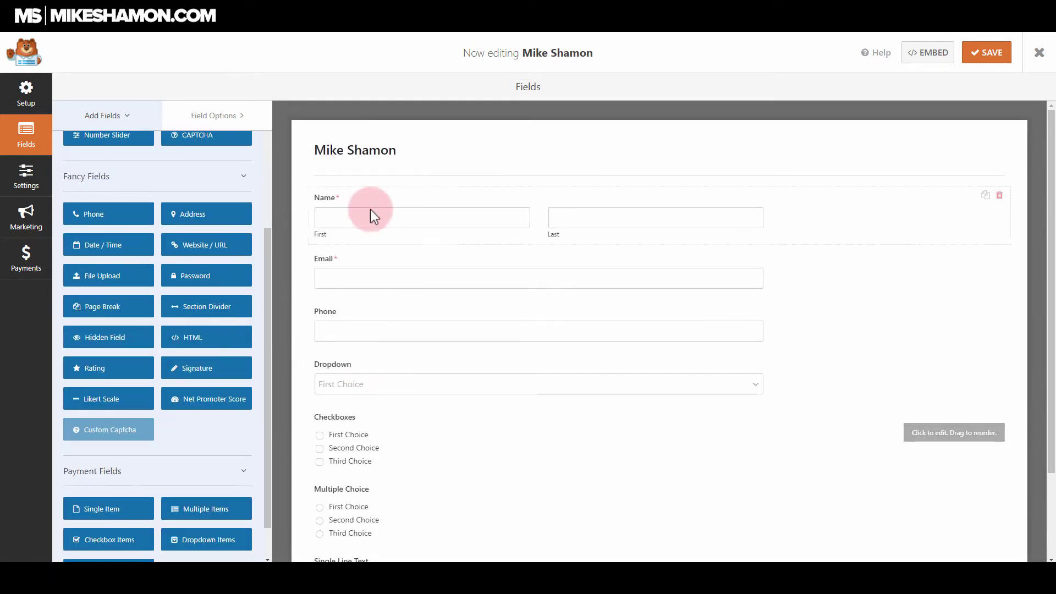
scroll(251, 244, up, 4)
click(378, 217)
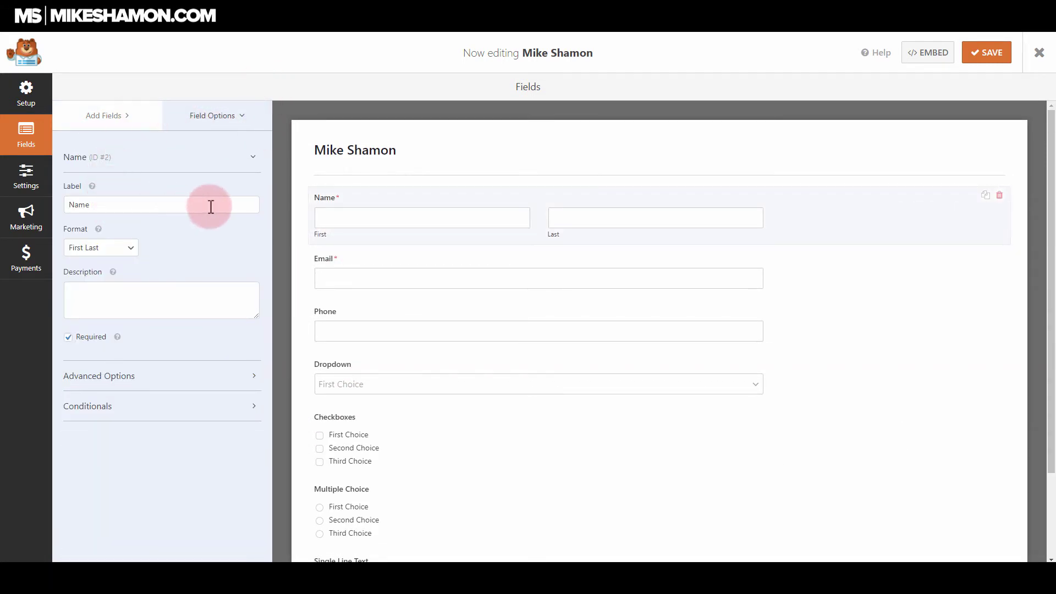
Relabel the Name field as Full Name, try the First Middle Last and Simple formats, and set the format to First Last
click(71, 204)
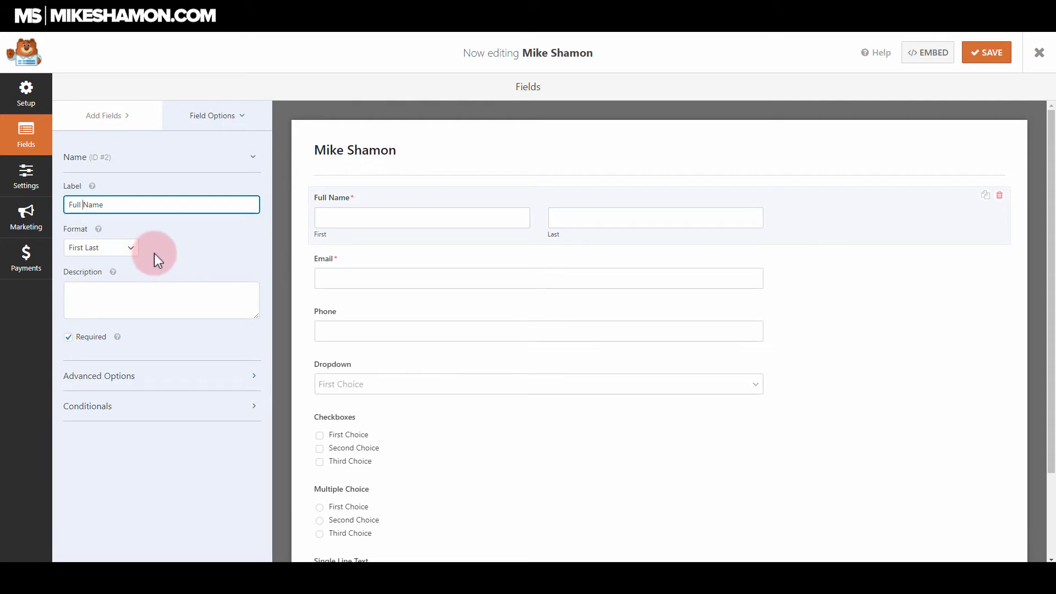
click(134, 252)
click(129, 283)
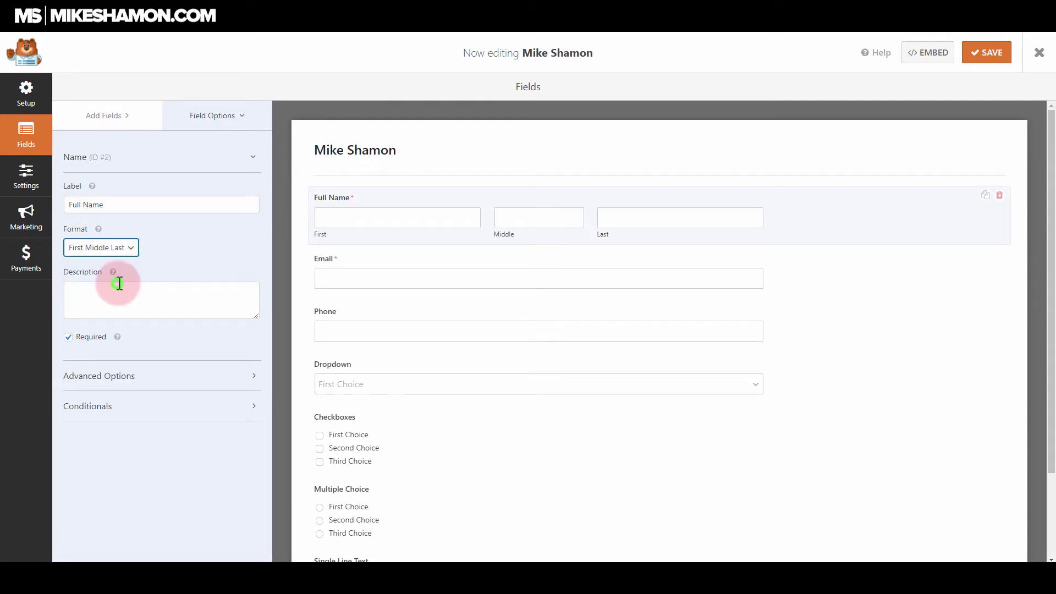
click(135, 251)
click(127, 263)
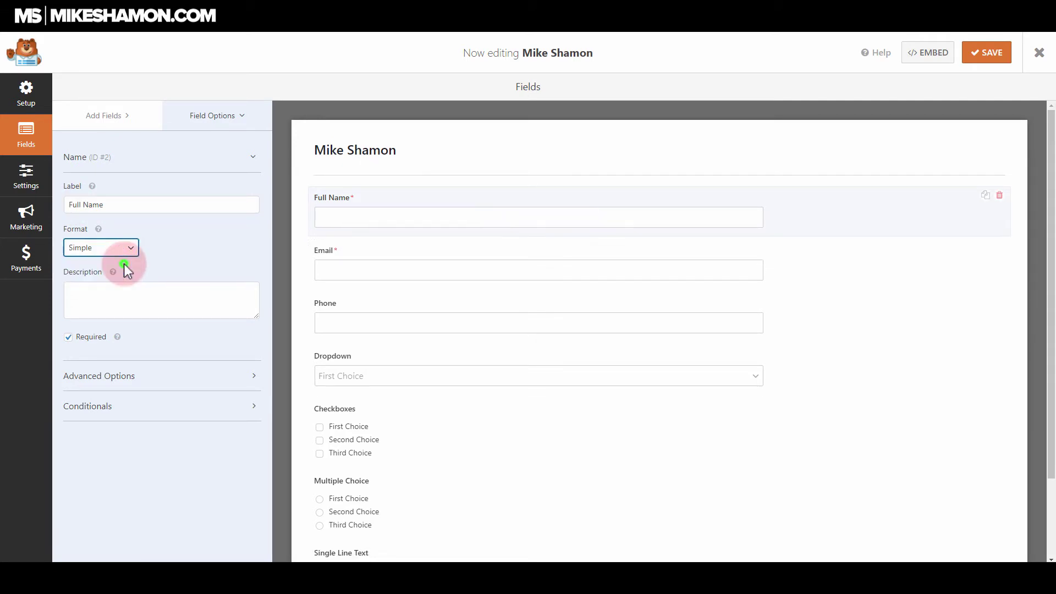
click(129, 249)
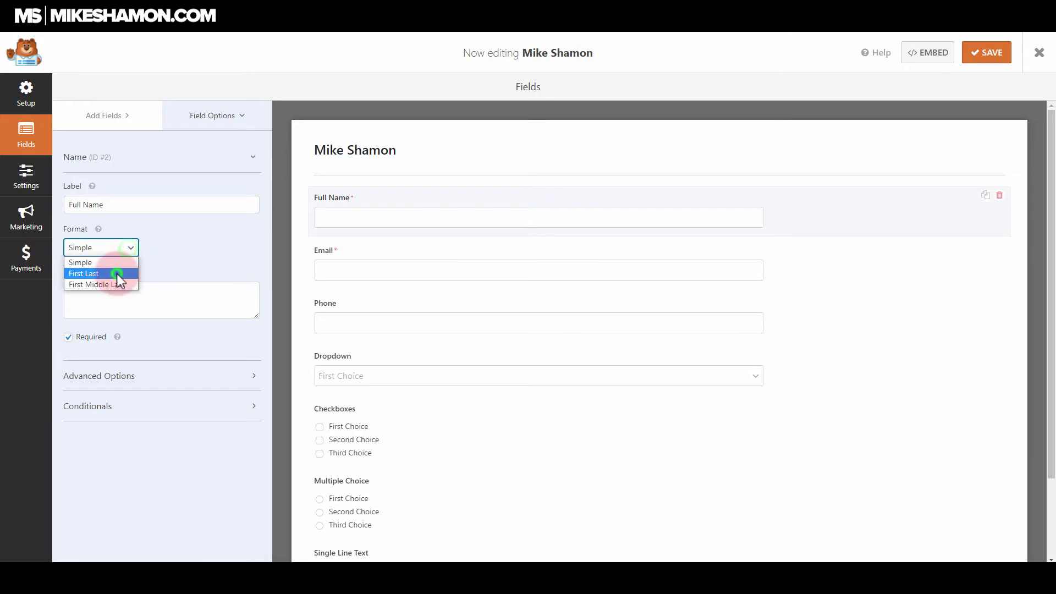
click(115, 273)
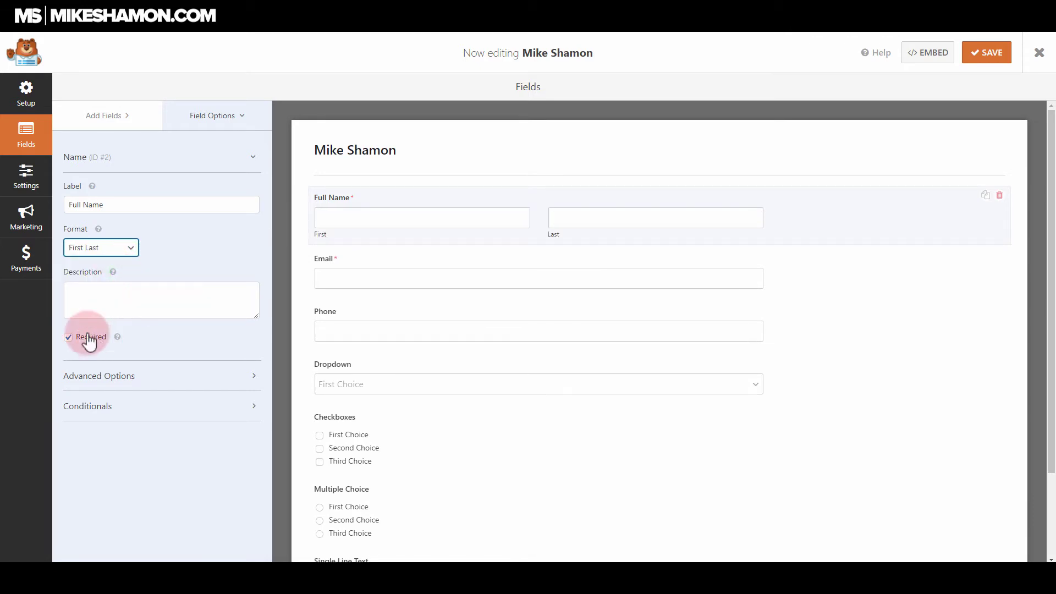
Try a test description on the Full Name field and clear it again
text(gfdgd)
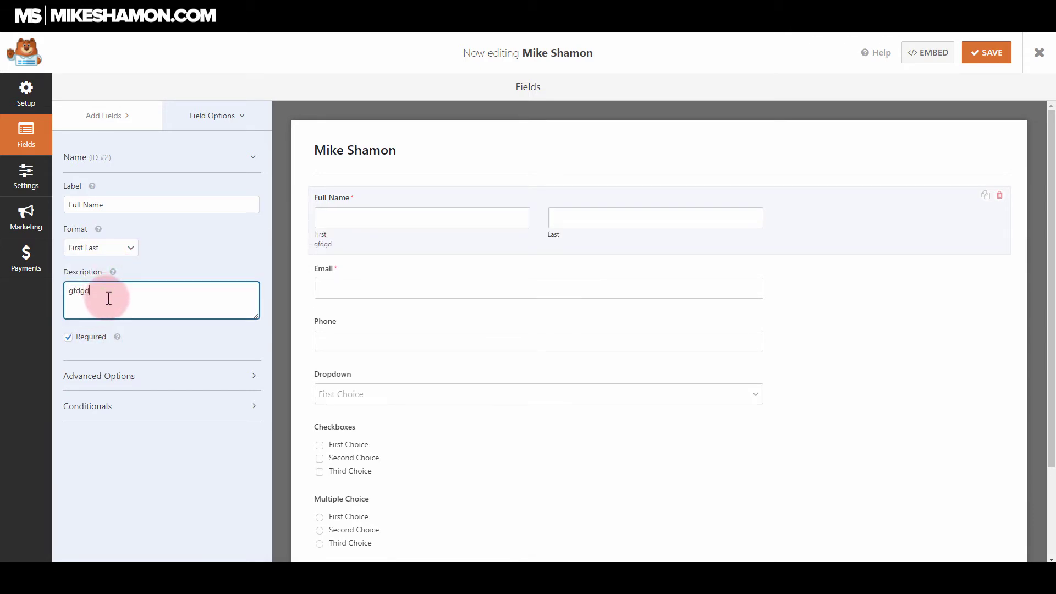
key(BackSpace)
key(BackSpace)
key(BackSpace)
key(BackSpace)
key(BackSpace)
key(BackSpace)
key(BackSpace)
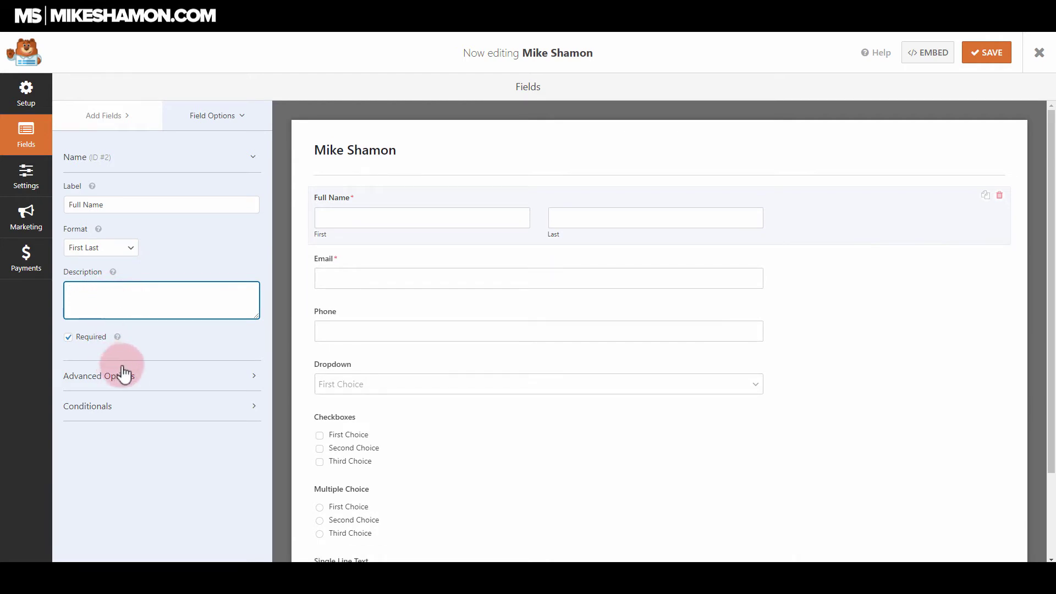
Set the Full Name field's size to Large in its advanced options
click(142, 378)
scroll(183, 371, down, 2)
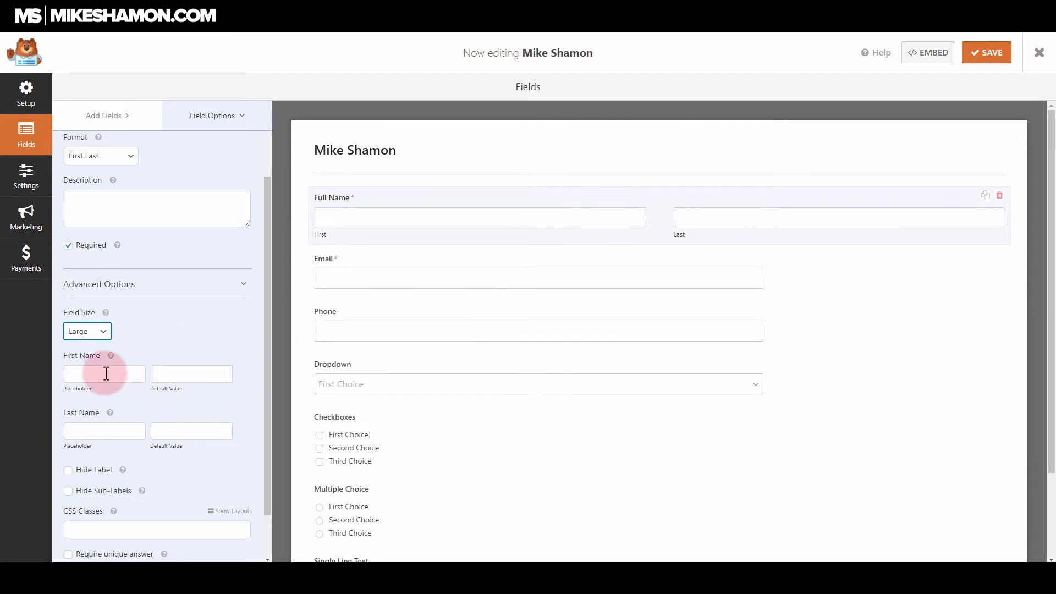
scroll(106, 373, down, 1)
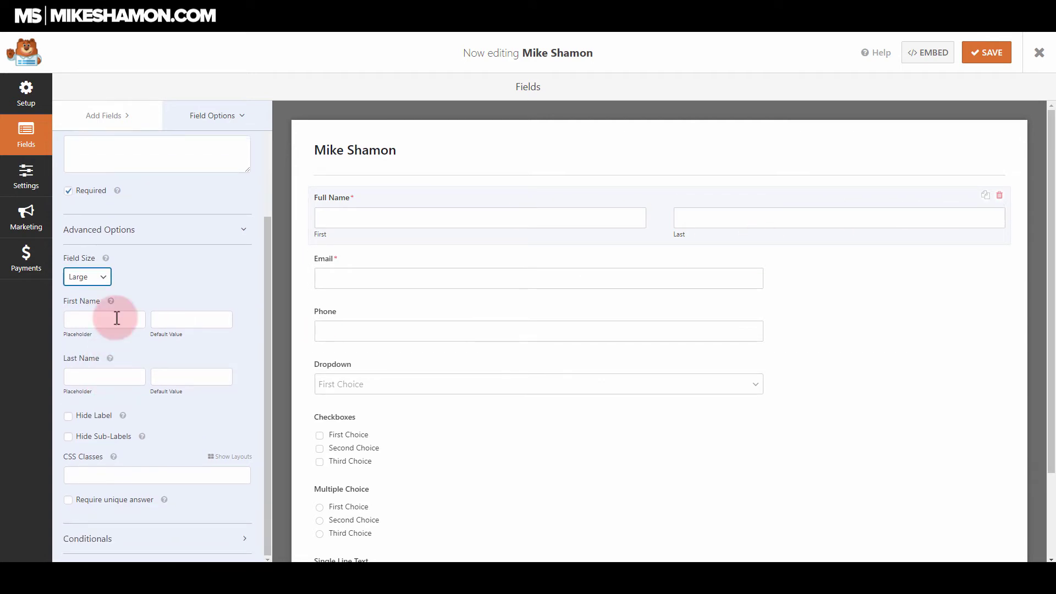
Hide the Full Name field's label and try hiding its sub-labels
click(68, 416)
click(68, 438)
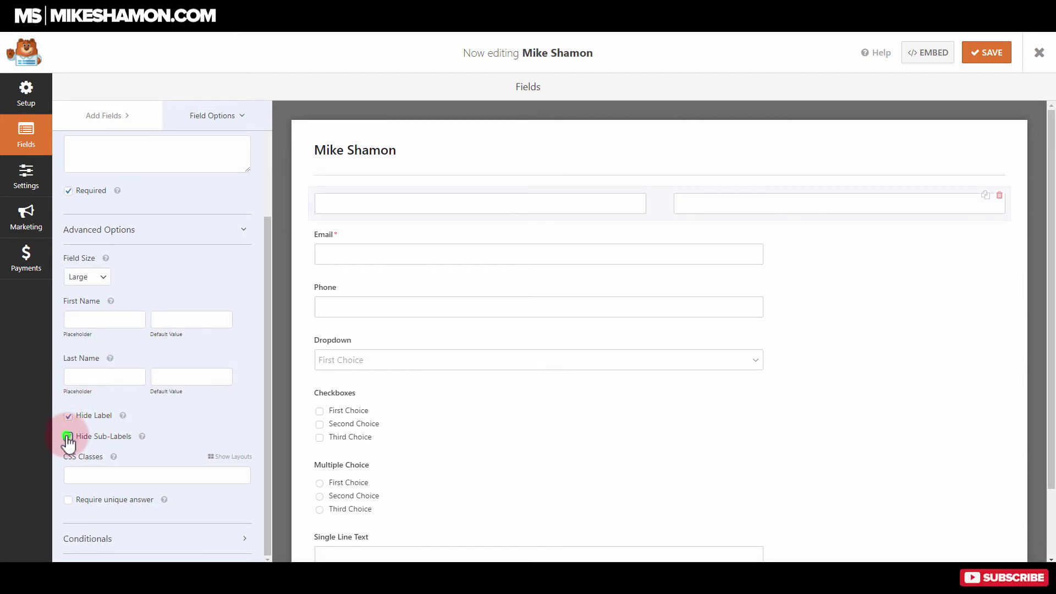
click(68, 437)
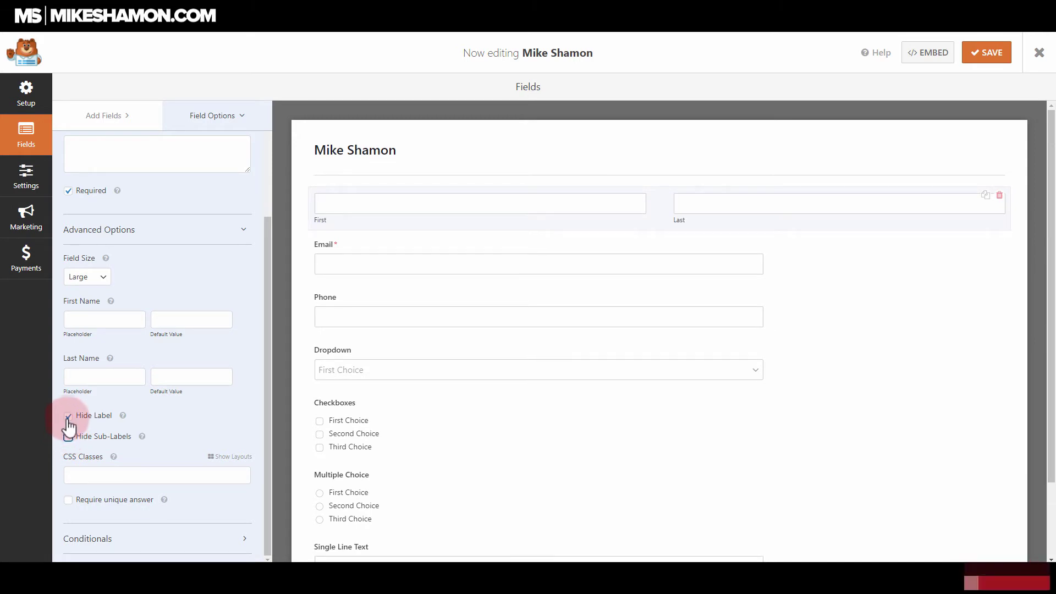
Set the first name placeholder to First and the last name placeholder to Last, leaving both default values empty
click(101, 319)
text(First)
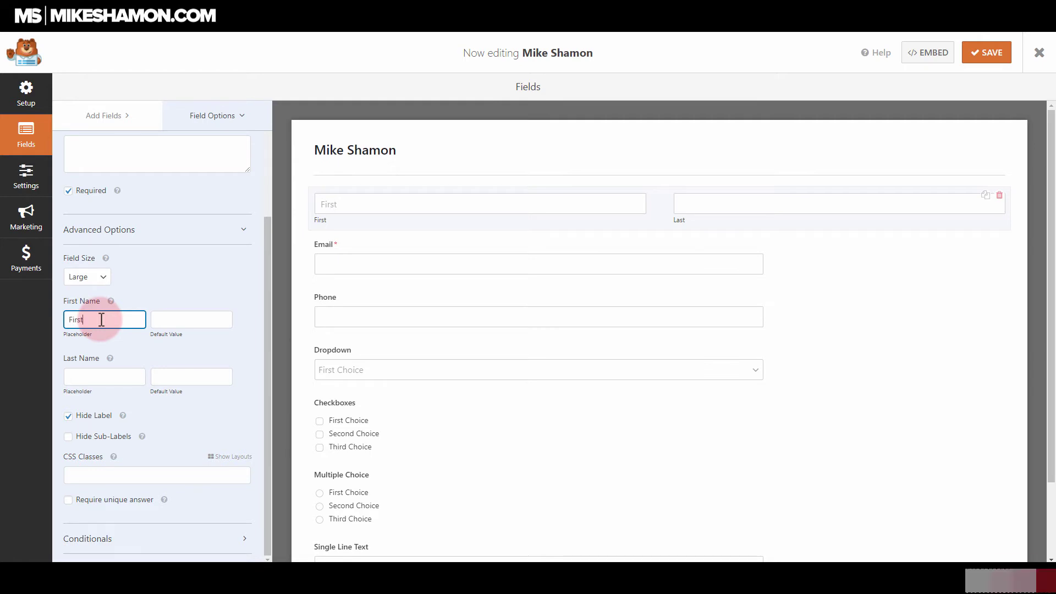
click(173, 321)
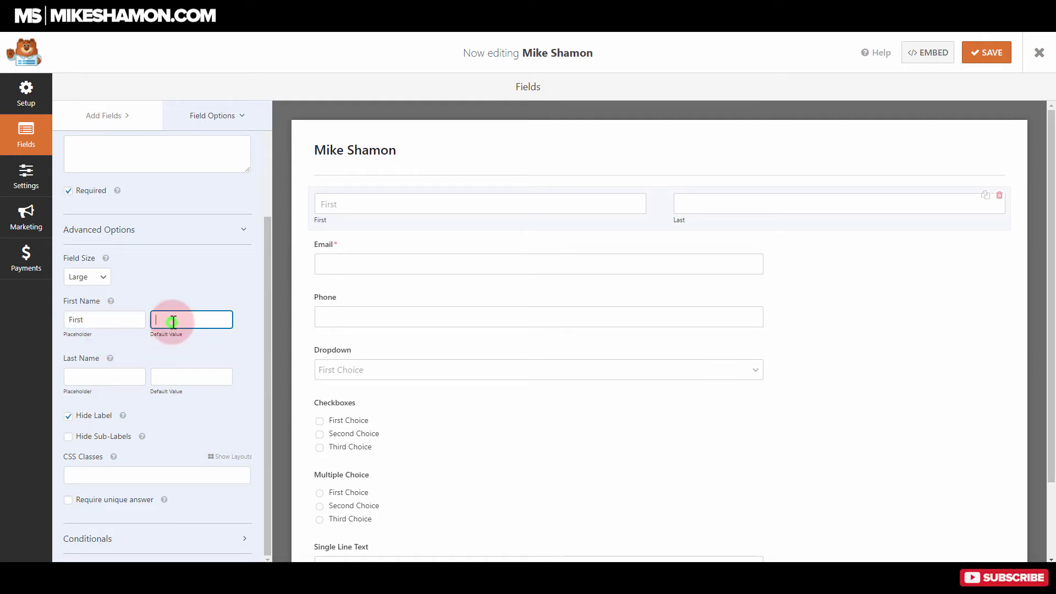
text(Last)
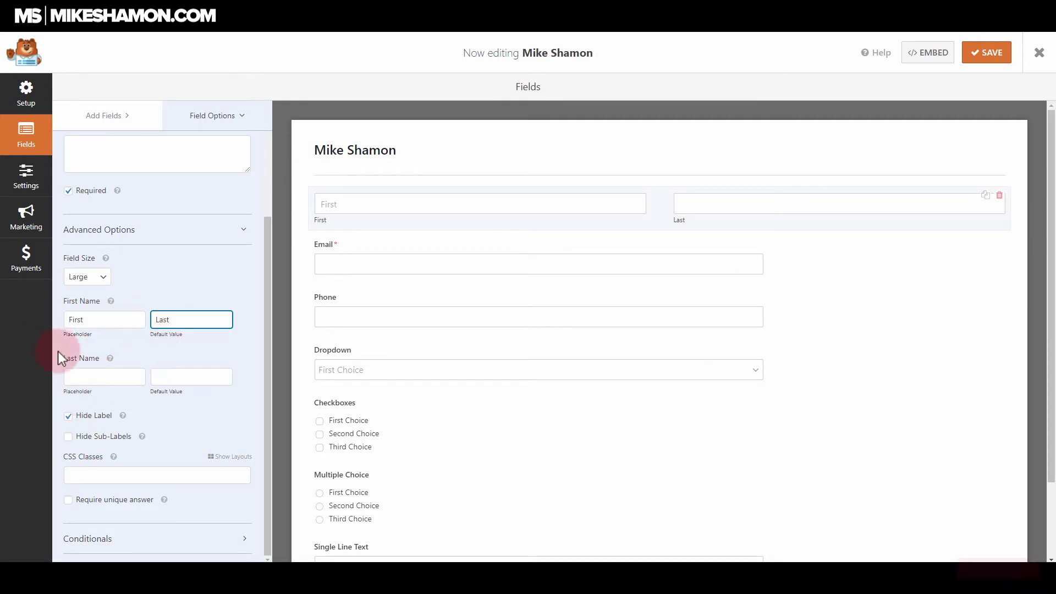
click(84, 377)
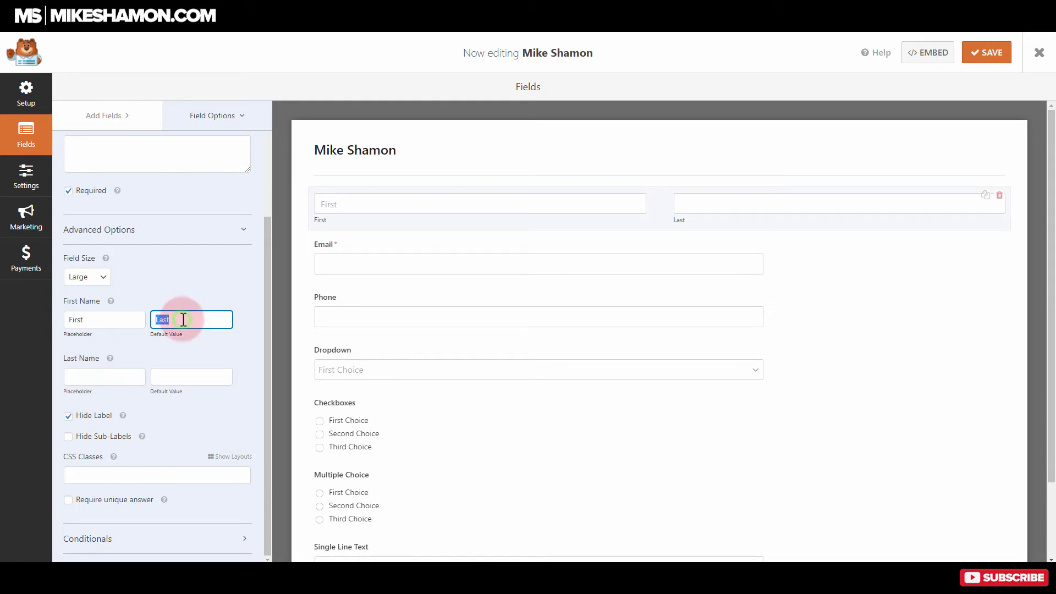
click(98, 373)
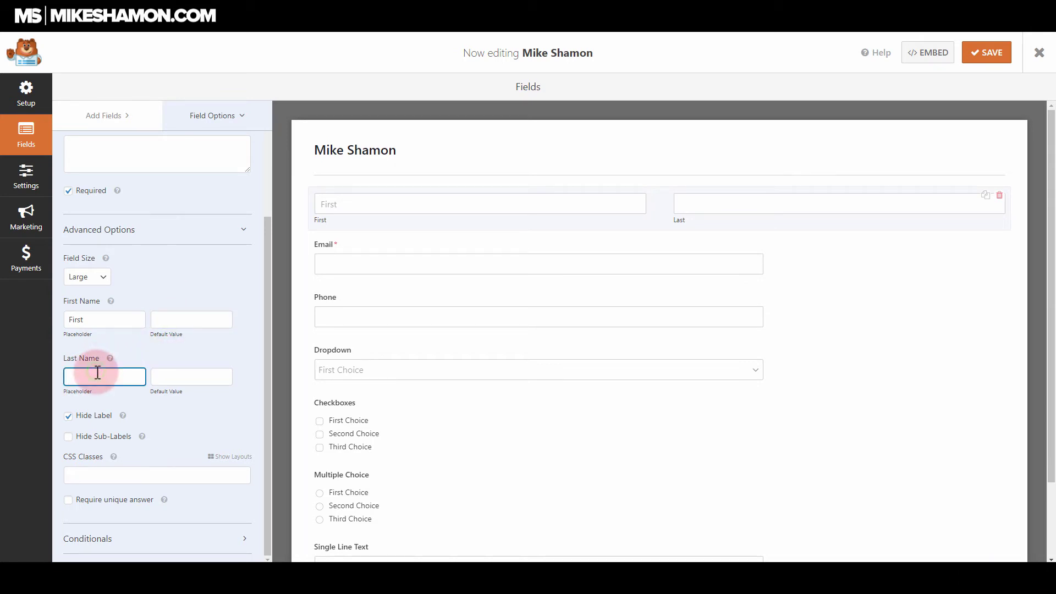
Try hiding the Full Name field's sub-labels, and restore both the sub-labels and the main label
click(69, 437)
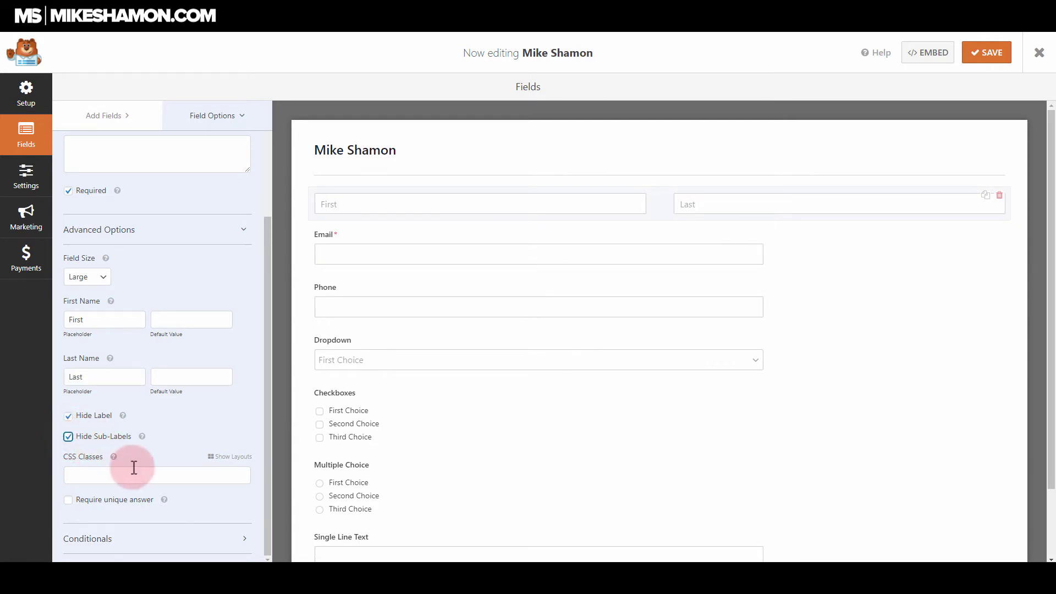
click(68, 437)
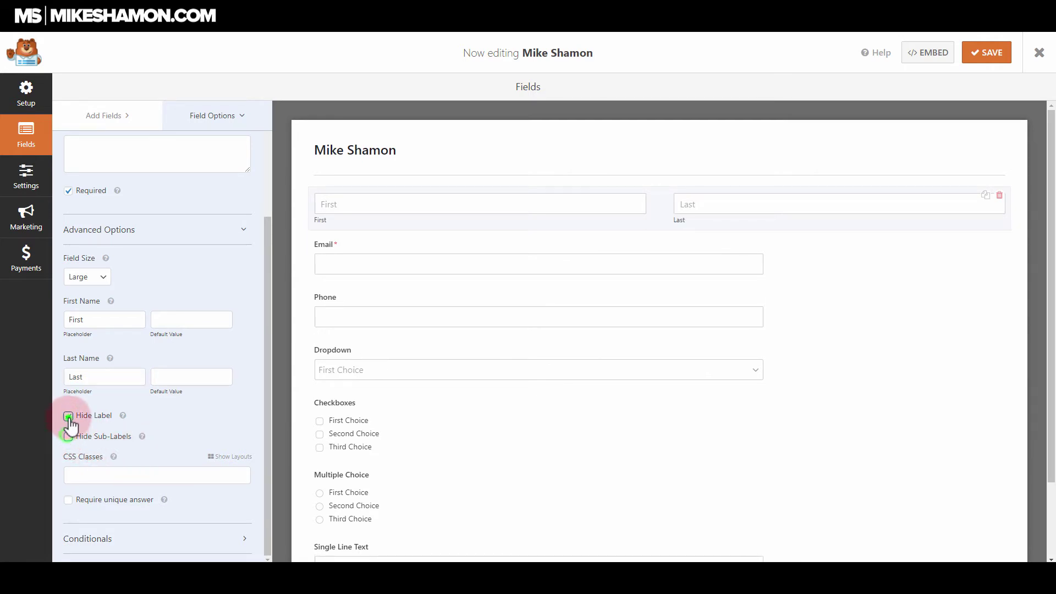
click(110, 415)
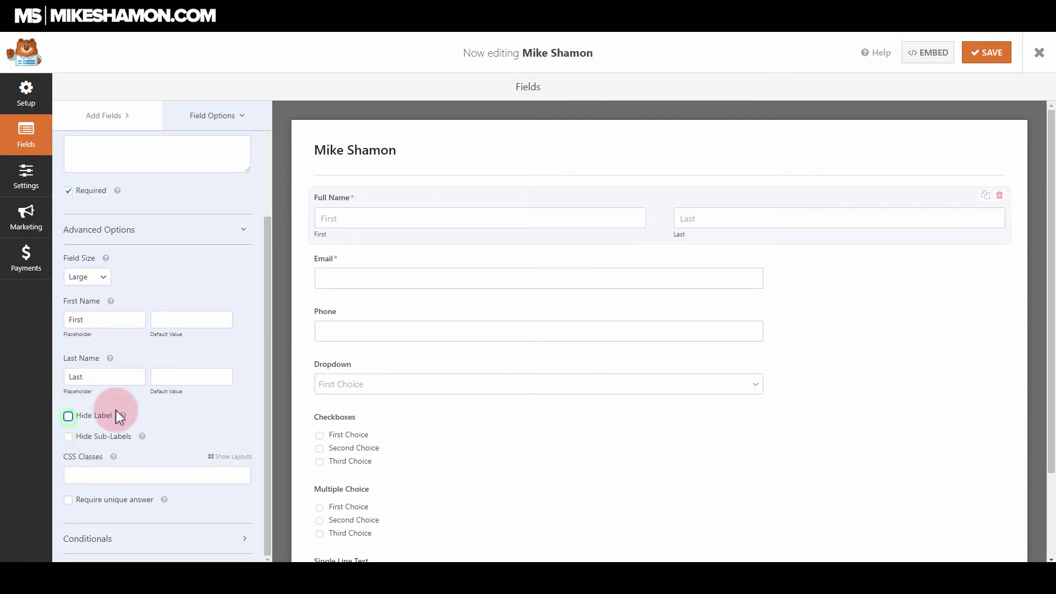
Try enabling conditional logic on the Full Name field and disable it again
click(121, 542)
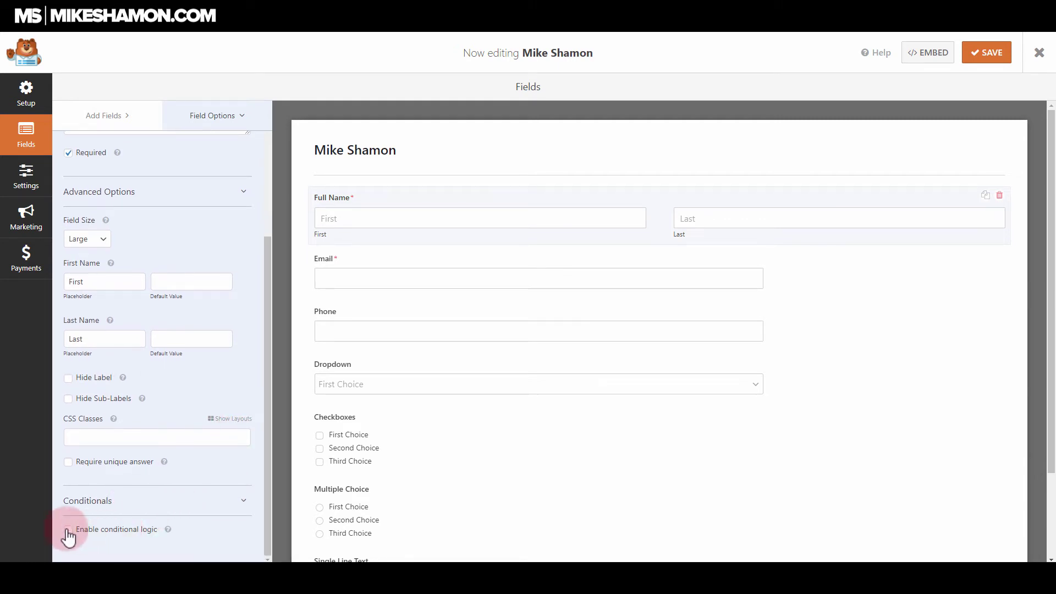
click(68, 530)
scroll(107, 472, down, 2)
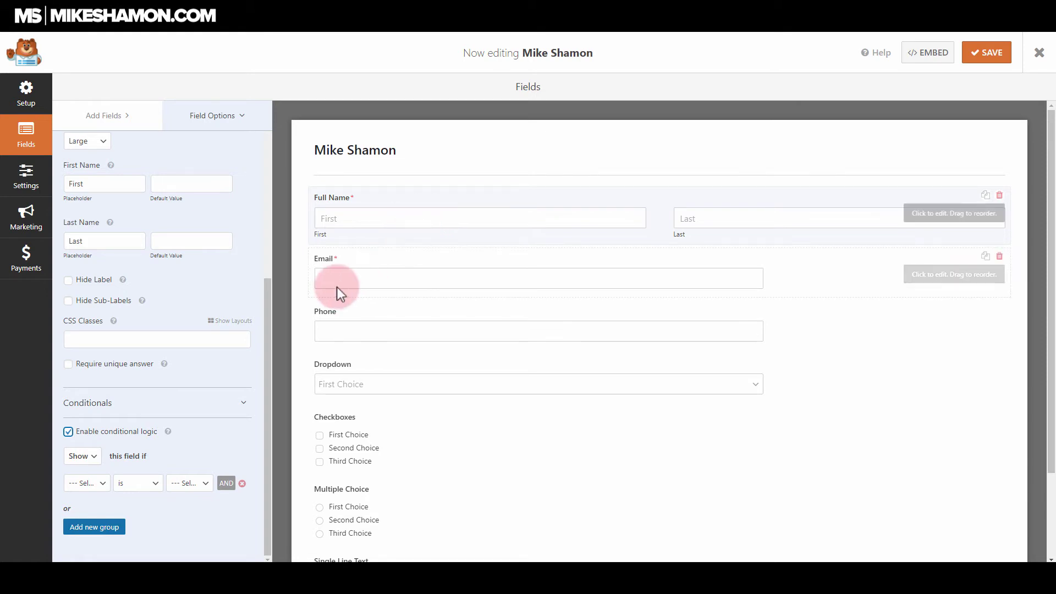
click(69, 432)
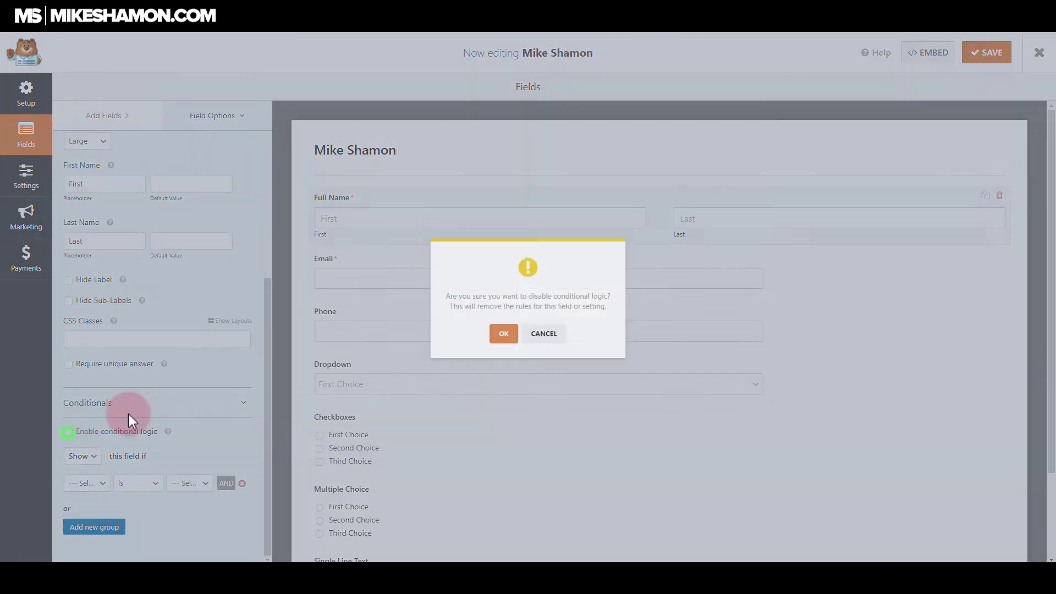
click(500, 338)
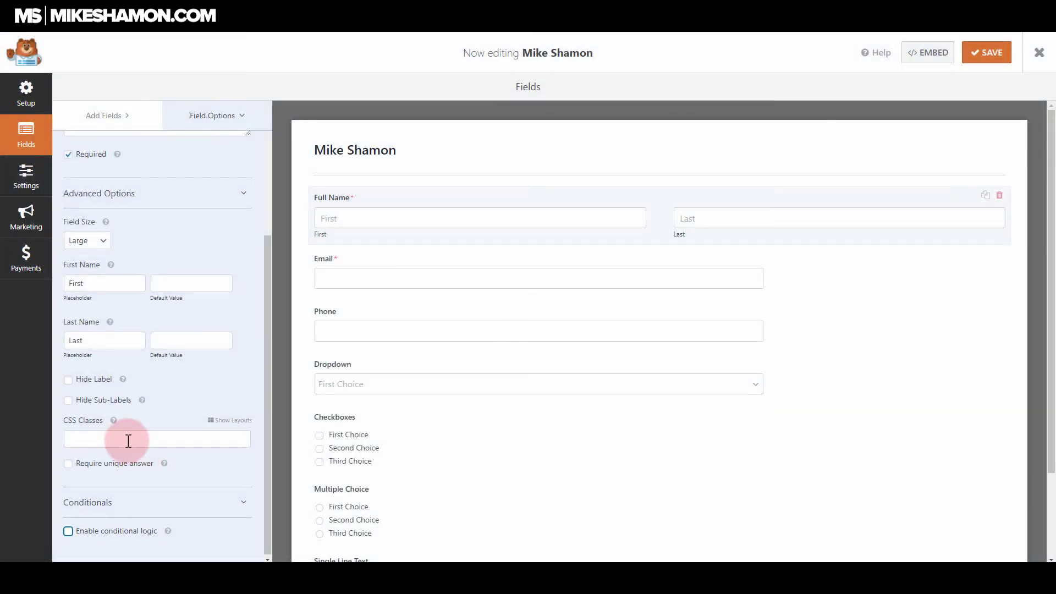
Assign the Full Name field to the first column of the two equal columns layout through its CSS classes
scroll(141, 302, up, 4)
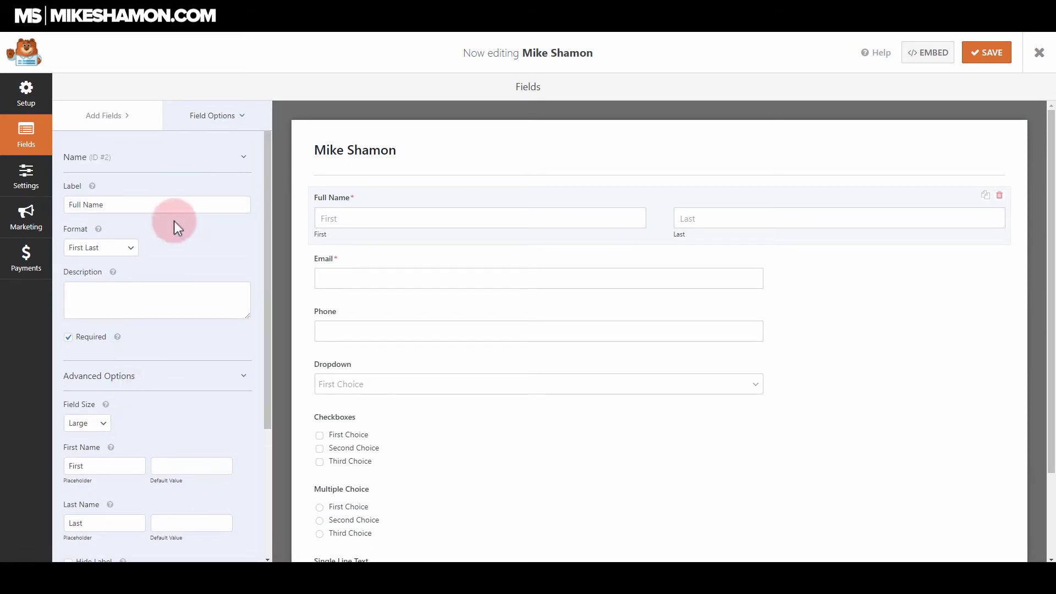
scroll(165, 378, down, 3)
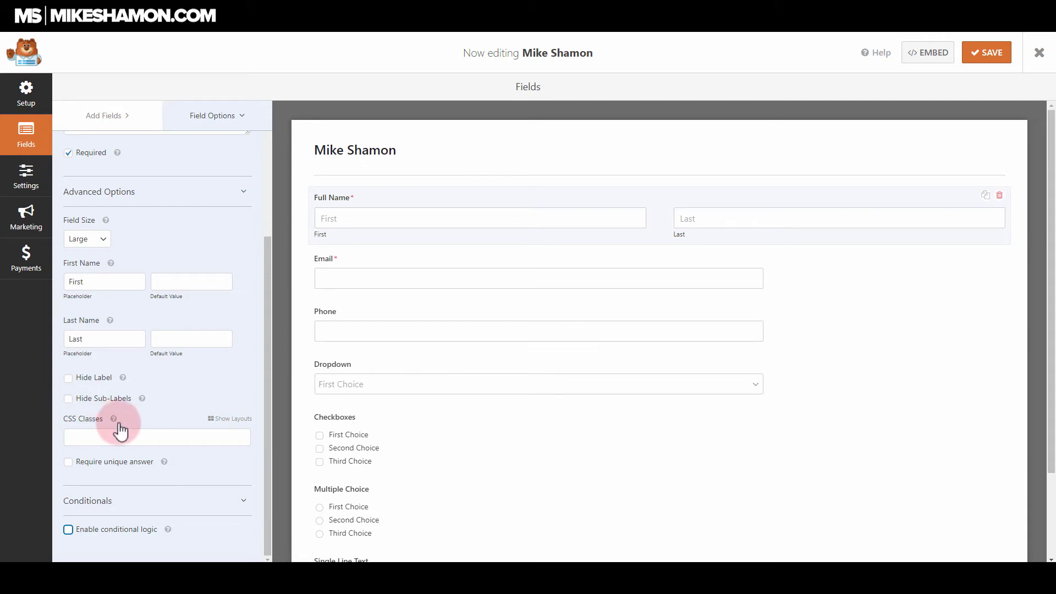
click(234, 419)
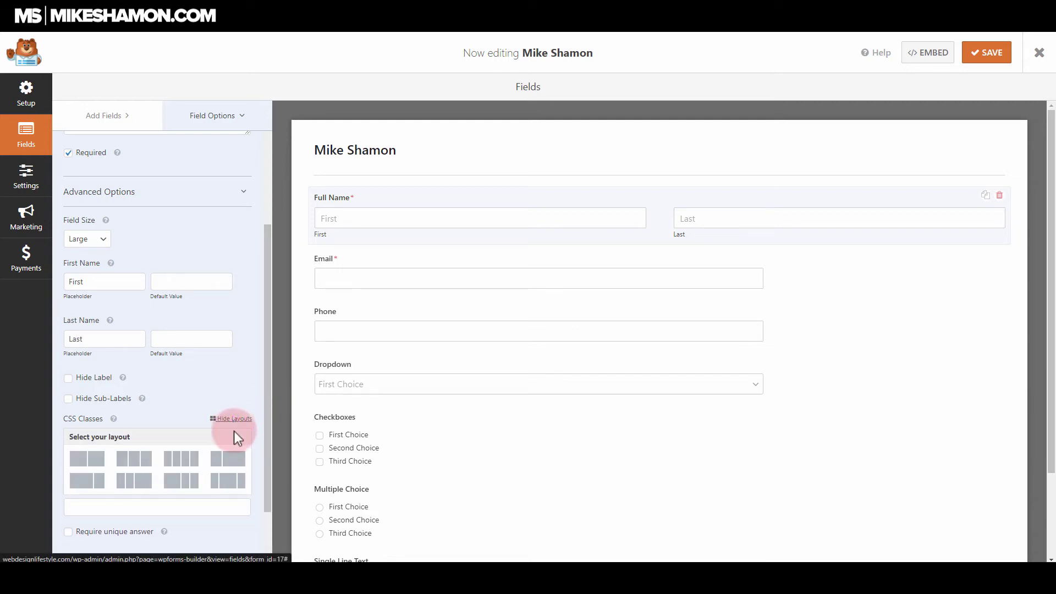
scroll(213, 485, down, 2)
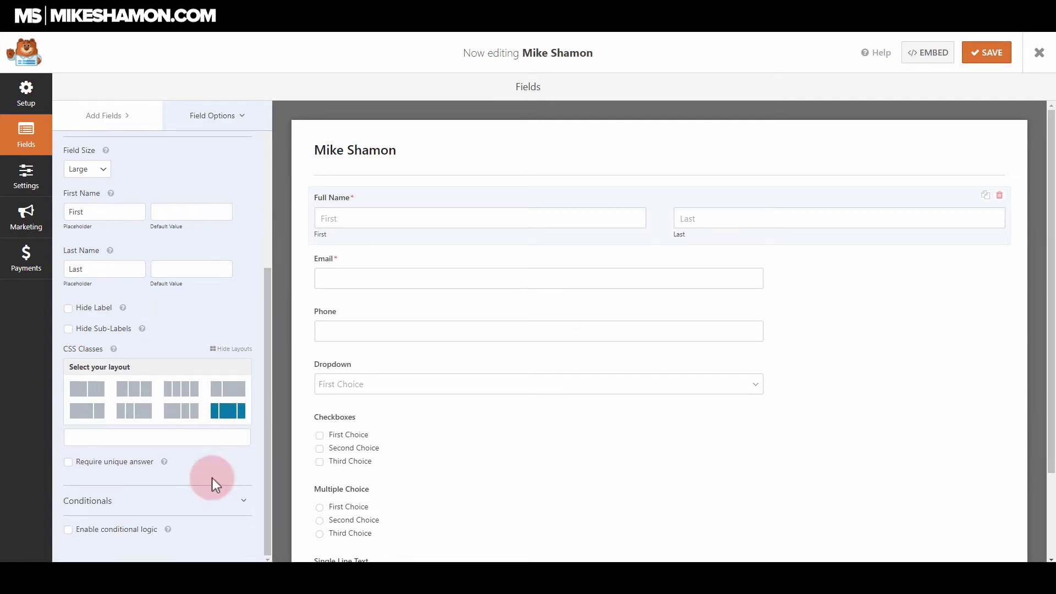
click(86, 392)
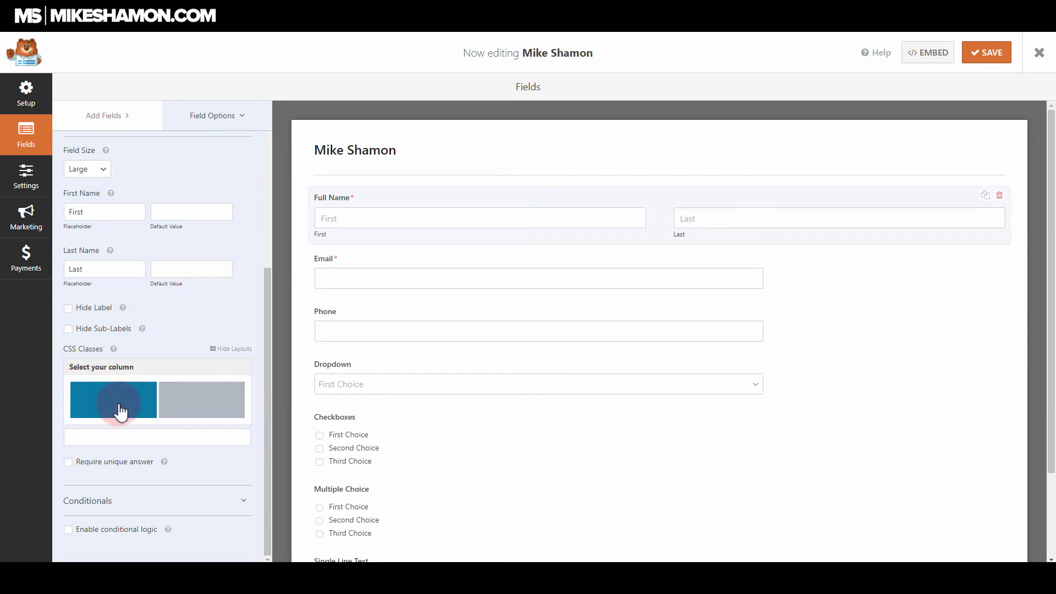
click(119, 410)
drag(196, 437, 83, 437)
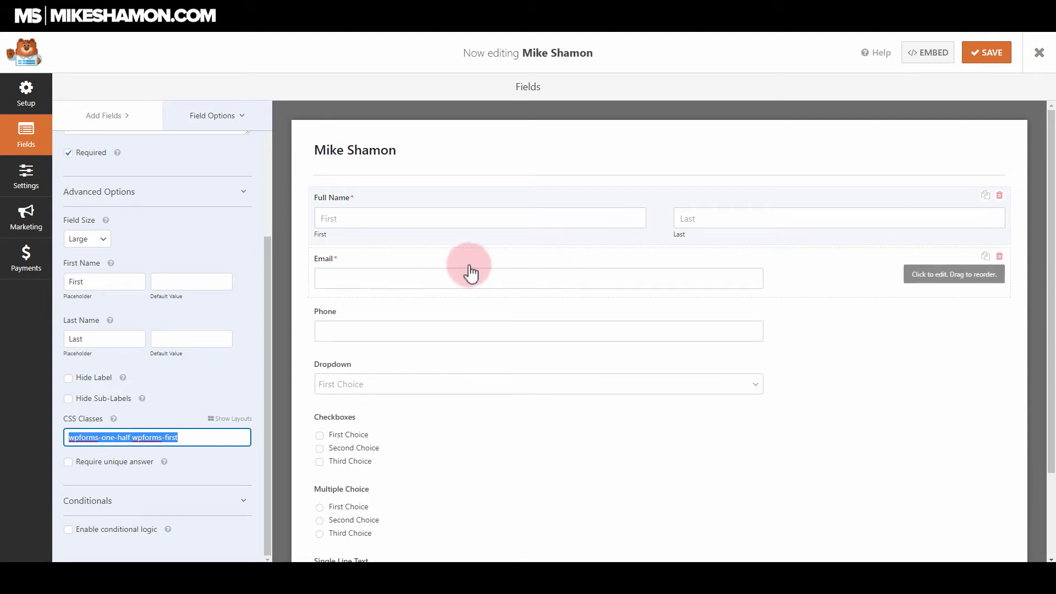
Set the Email field's size to Large in its advanced options
click(742, 266)
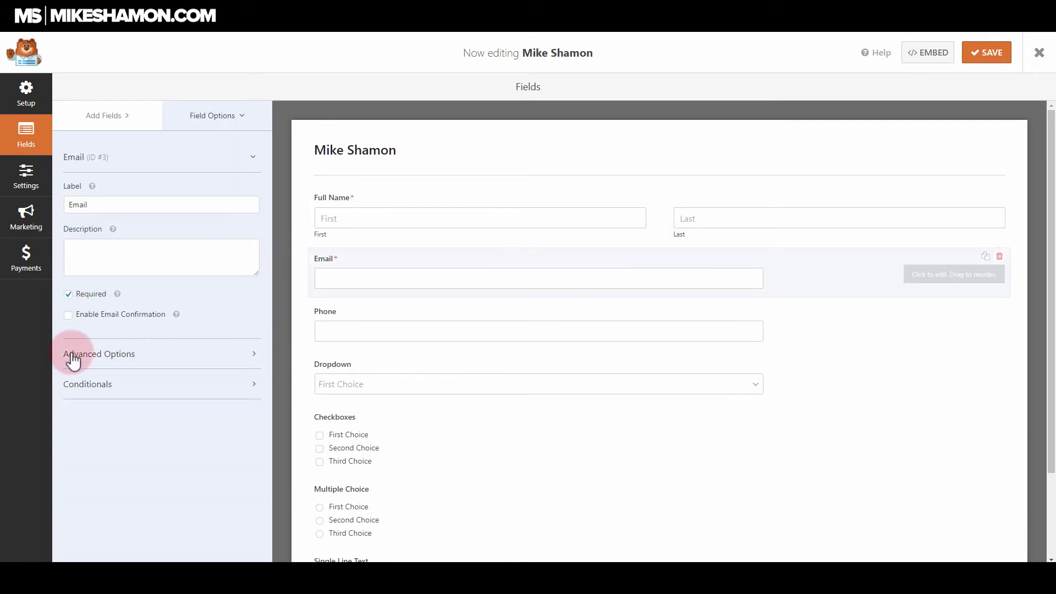
click(107, 355)
click(101, 407)
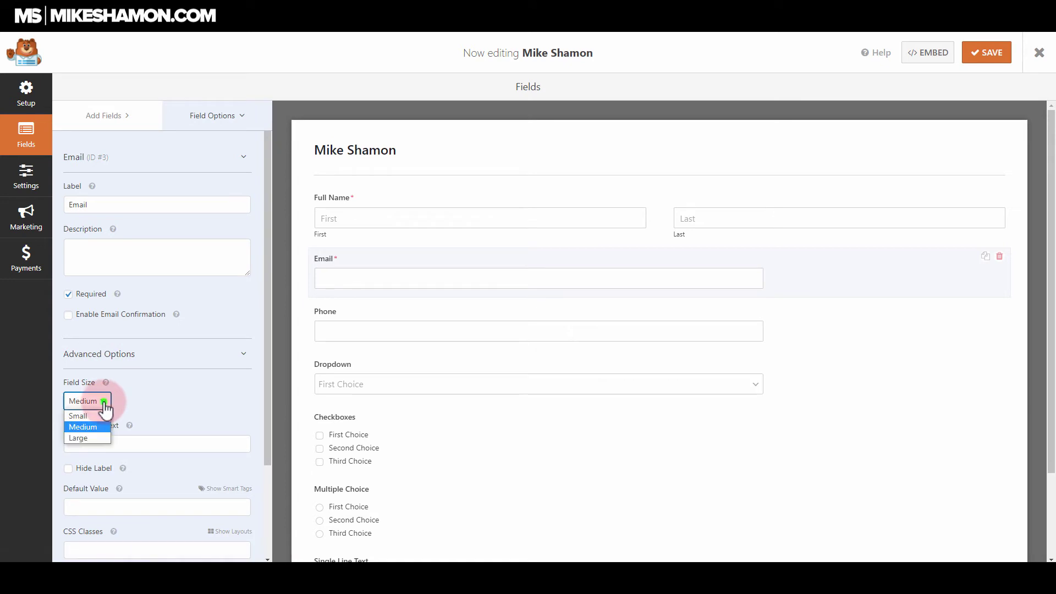
click(95, 436)
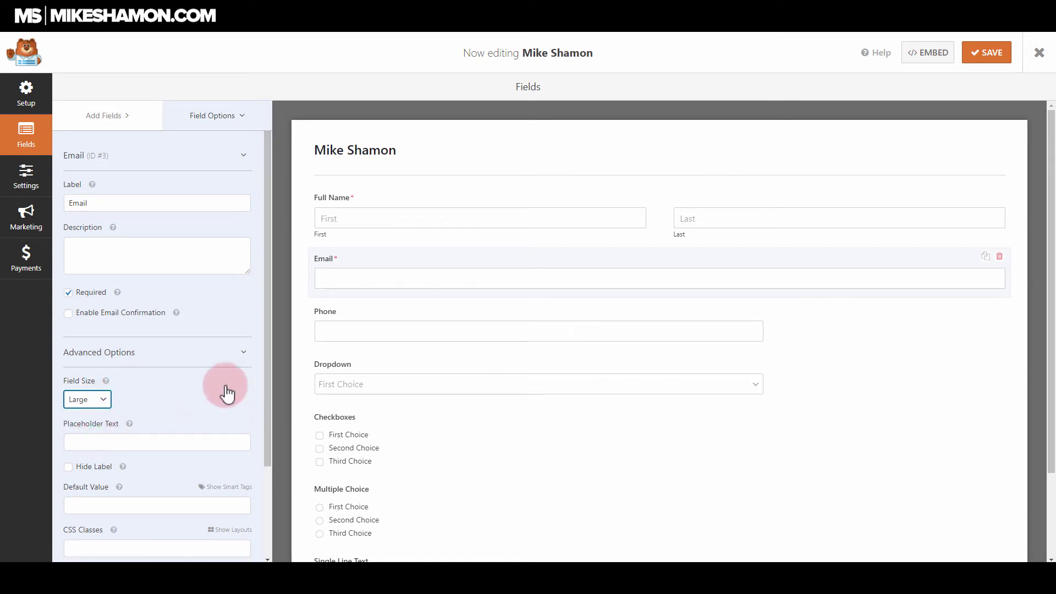
Assign the Email field to the second column of the two equal columns layout through its CSS classes
scroll(227, 394, down, 2)
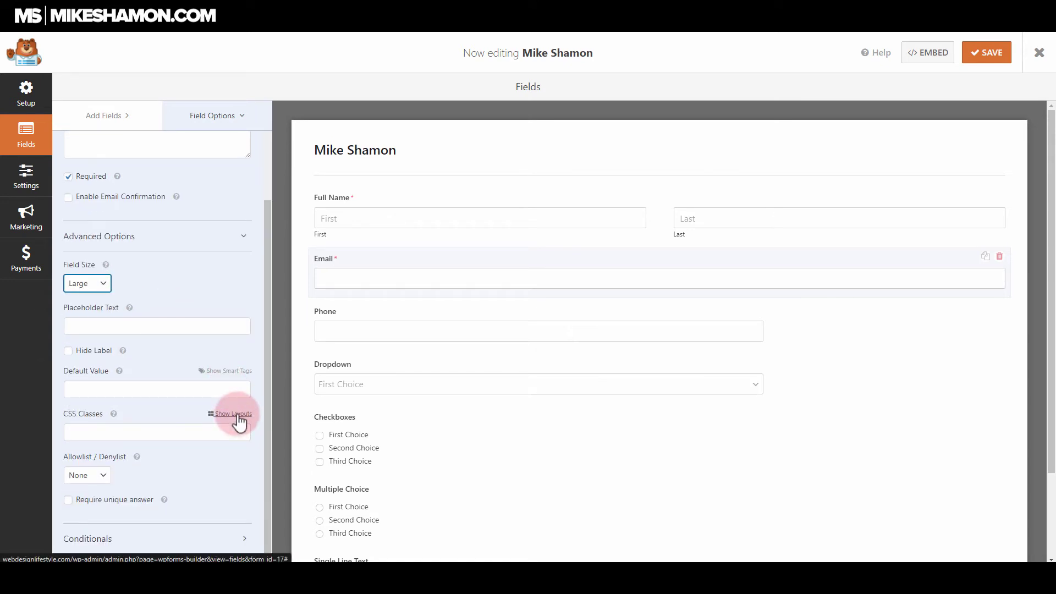
click(237, 415)
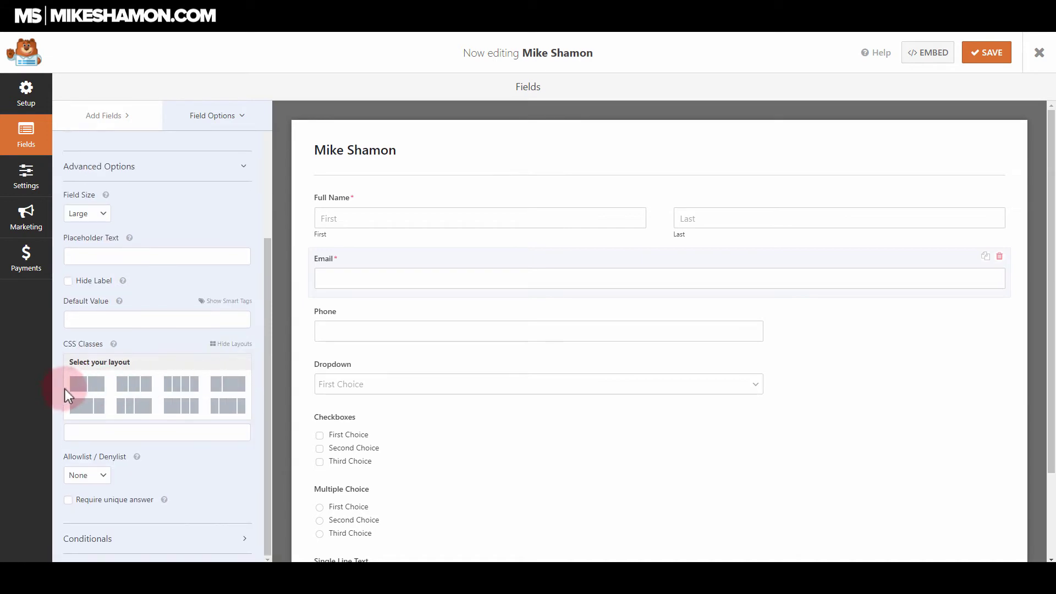
click(92, 388)
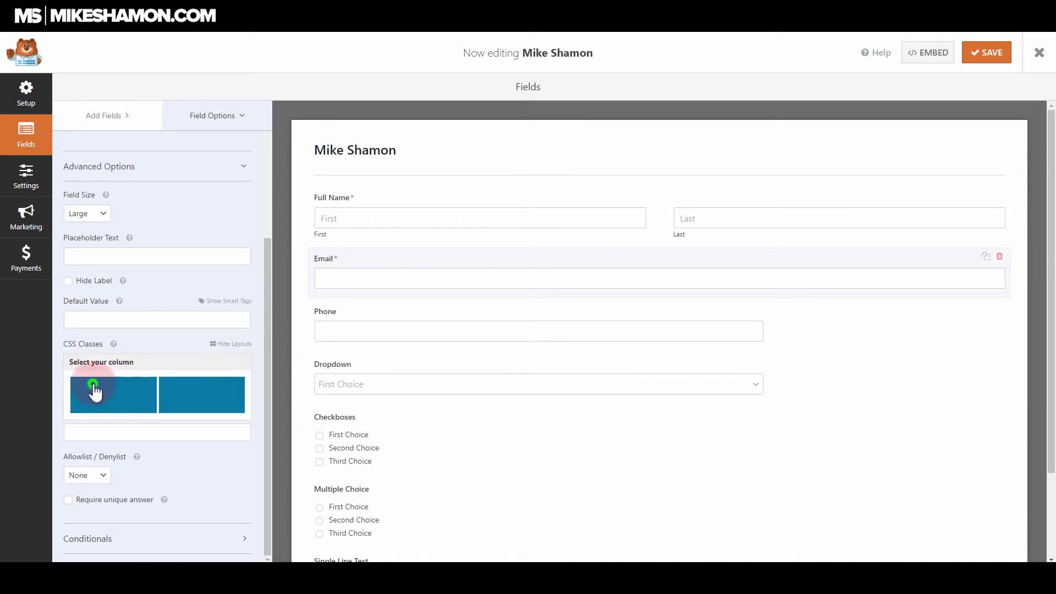
click(221, 400)
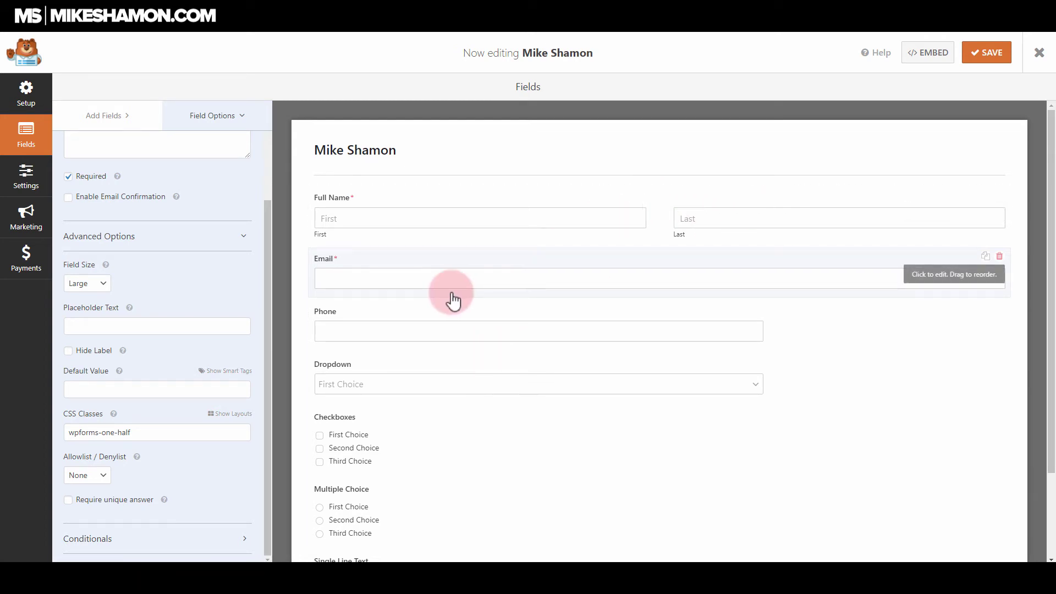
Set the Phone field's size to Large in its advanced options
click(465, 313)
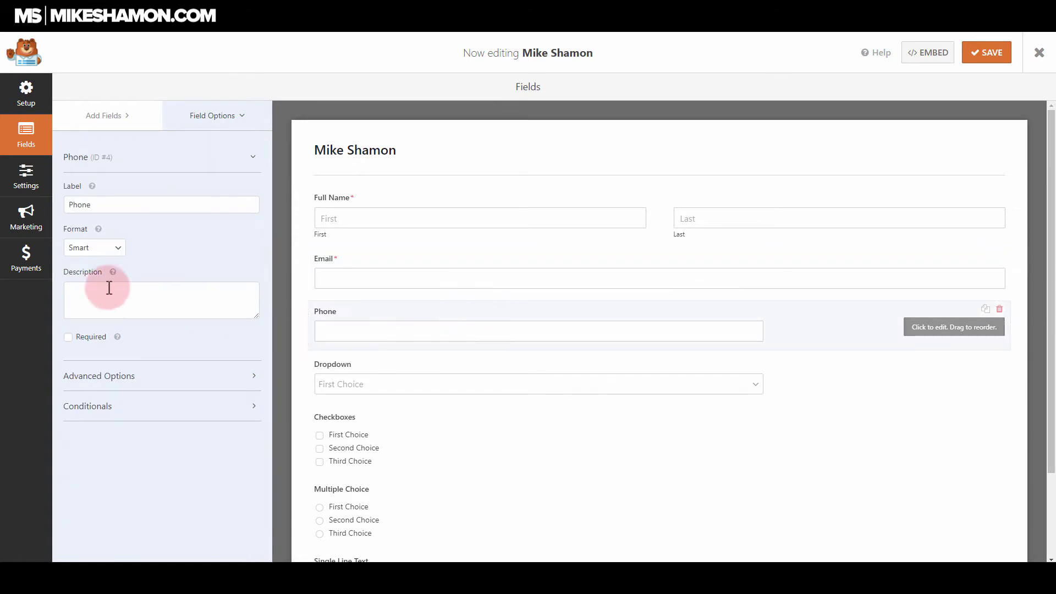
click(100, 377)
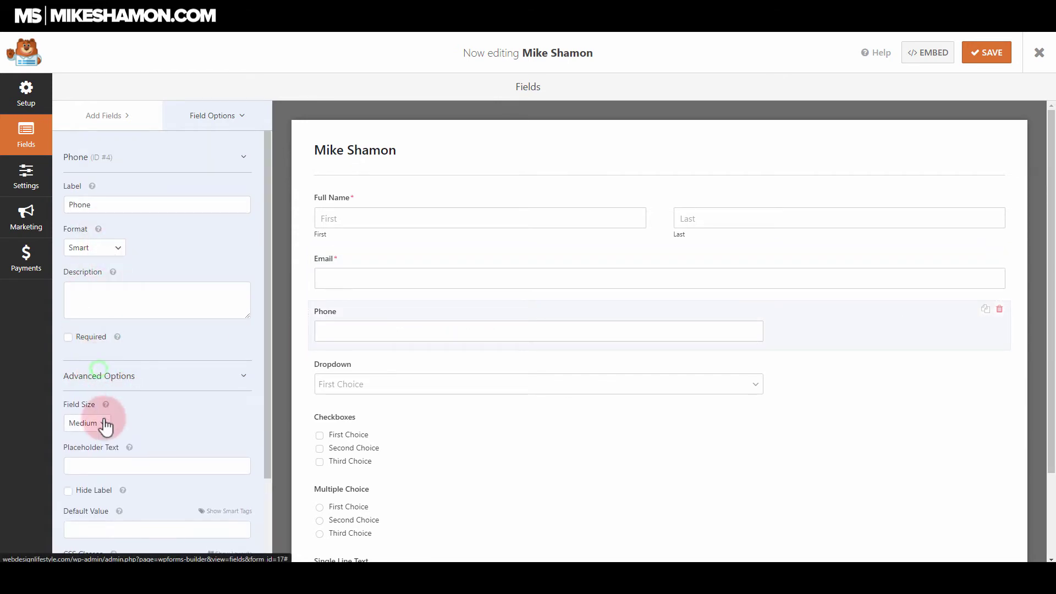
click(91, 423)
click(95, 457)
Assign the Phone field to the narrow first column of the one-third and two-thirds layout through its CSS classes
scroll(218, 424, down, 2)
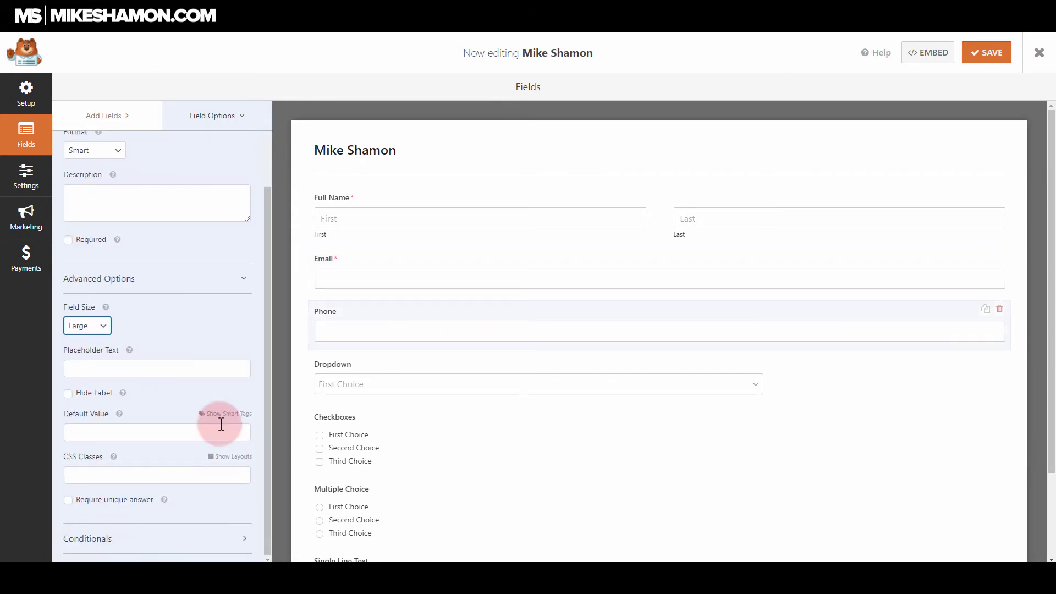
click(229, 456)
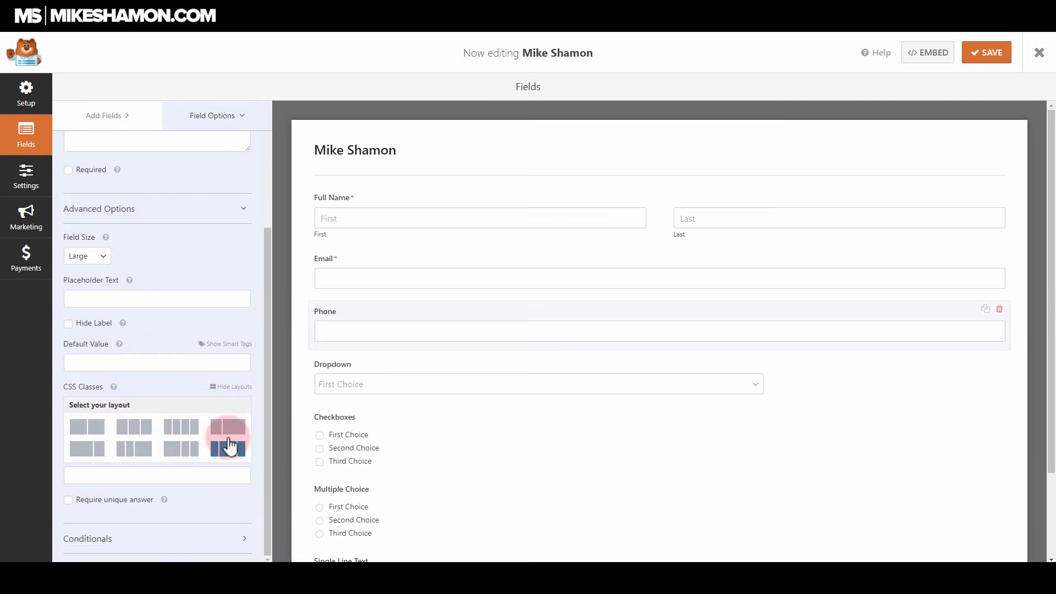
click(229, 434)
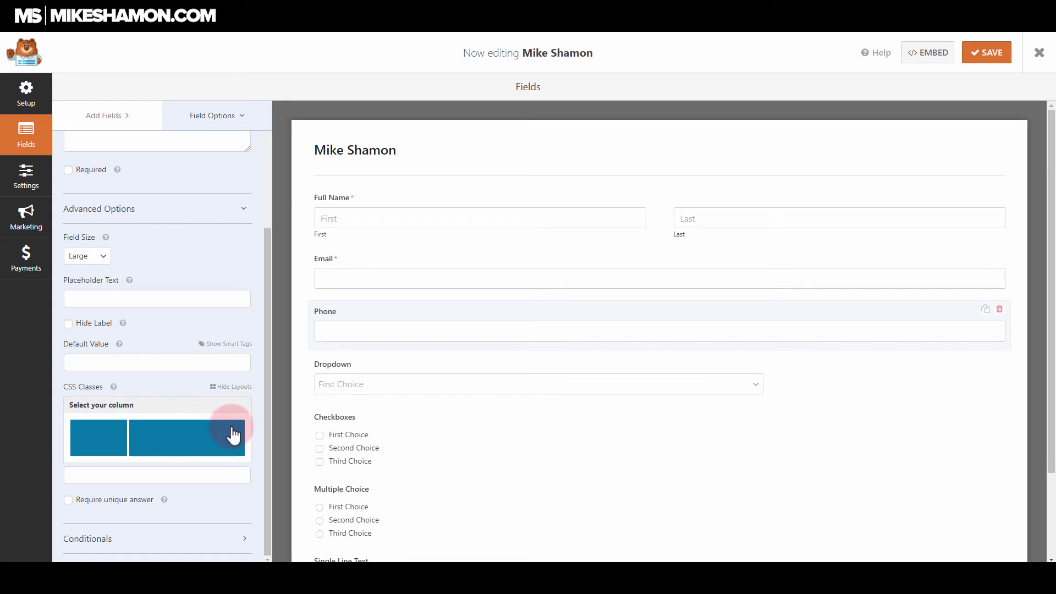
click(89, 440)
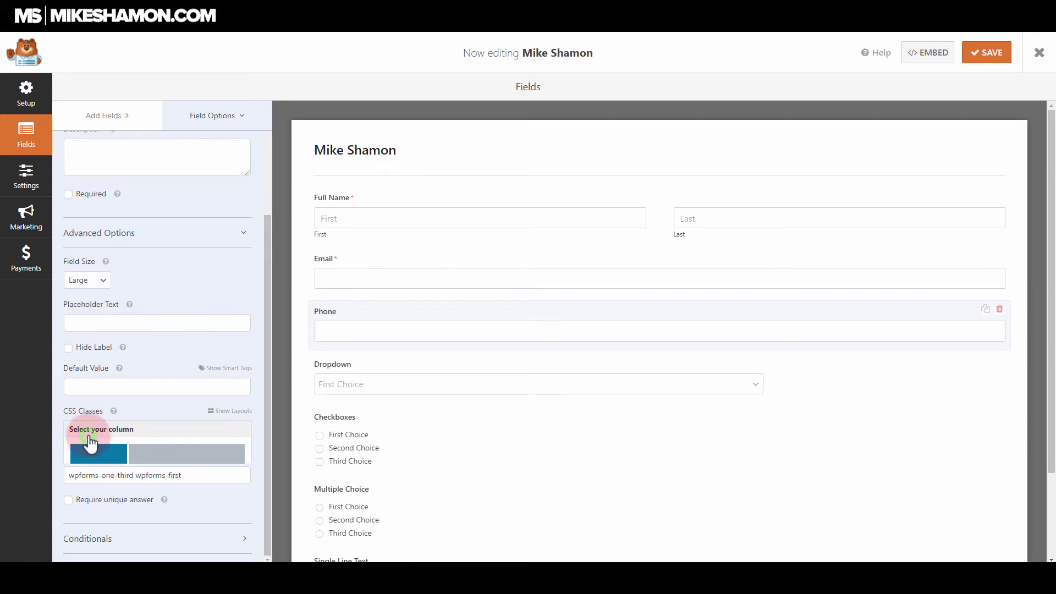
Set the Dropdown field's size to Large in its advanced options, keeping the Classic style
click(390, 377)
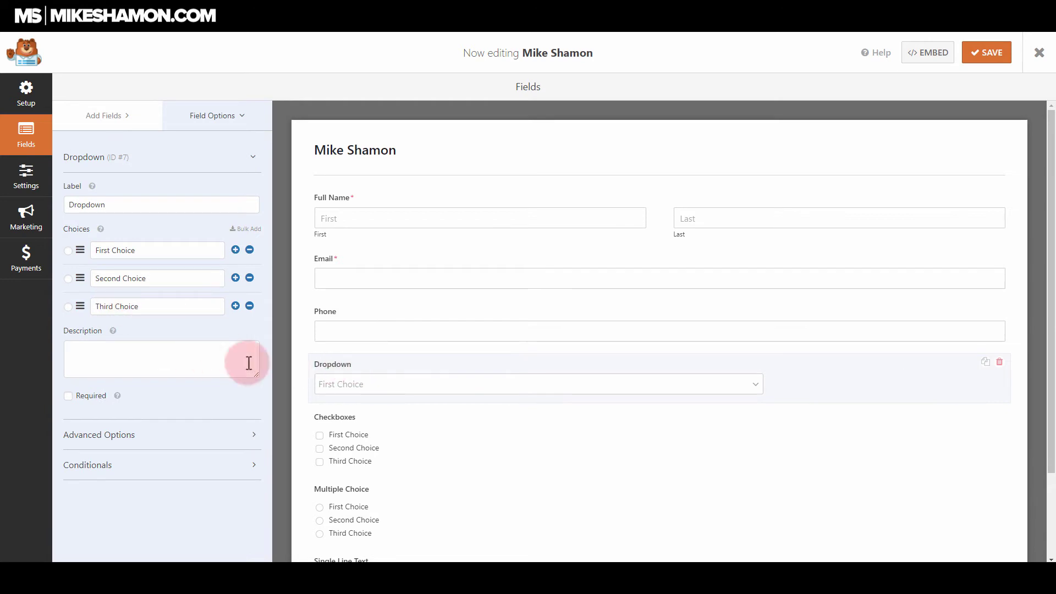
click(125, 435)
scroll(132, 429, down, 3)
click(103, 340)
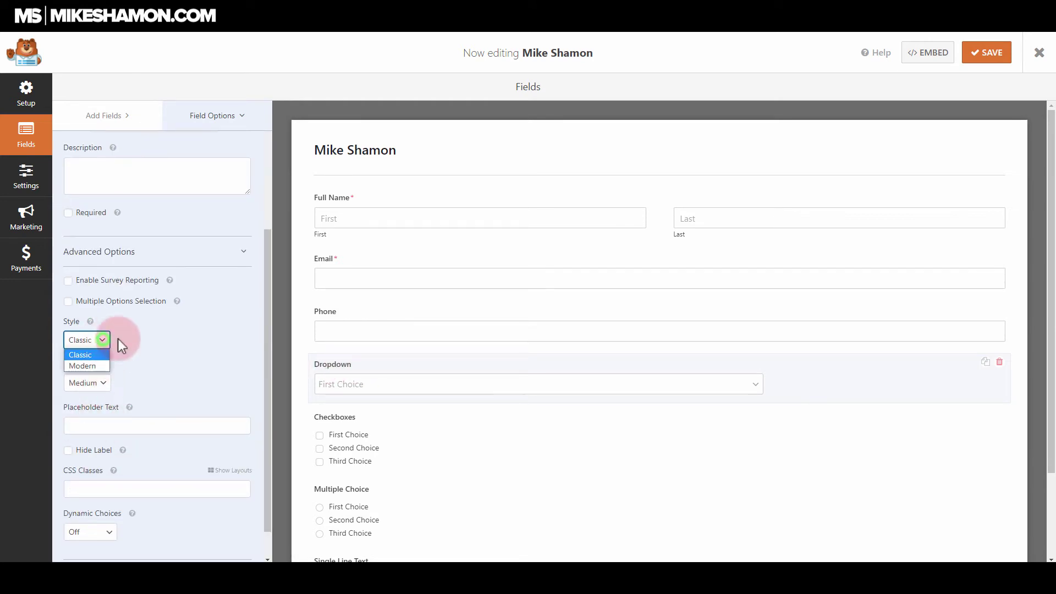
click(158, 338)
click(98, 385)
click(94, 419)
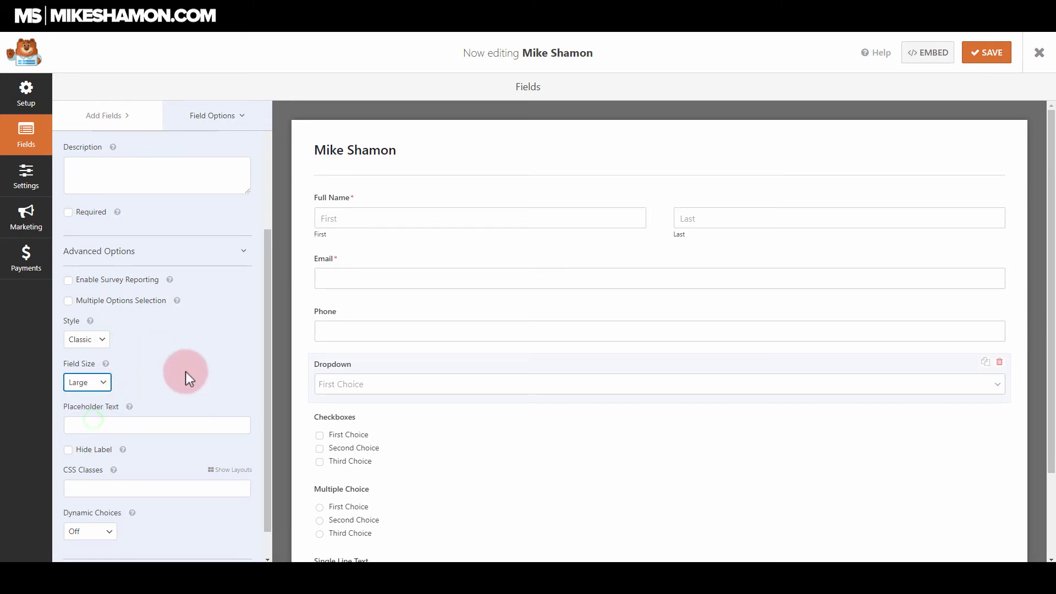
Assign the Dropdown field to the wide second column of the one-third and two-thirds layout through its CSS classes
scroll(186, 371, down, 1)
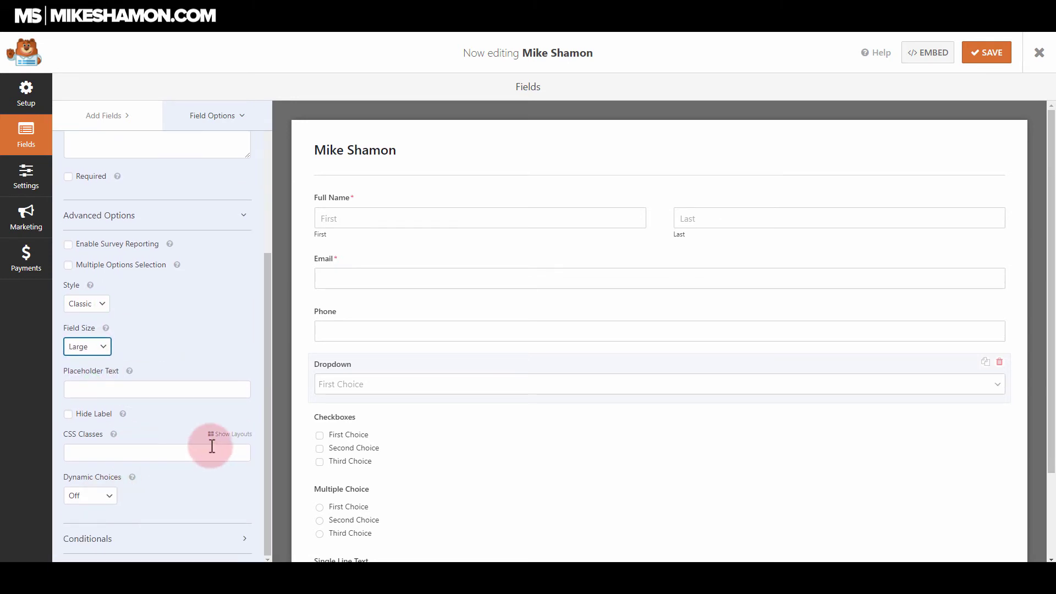
click(242, 434)
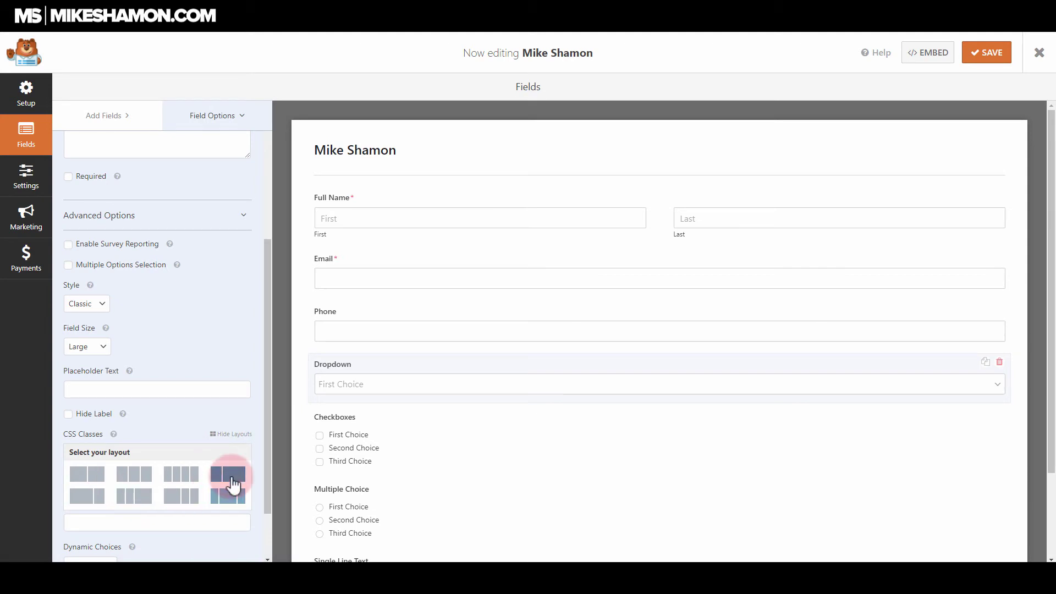
click(231, 478)
click(228, 486)
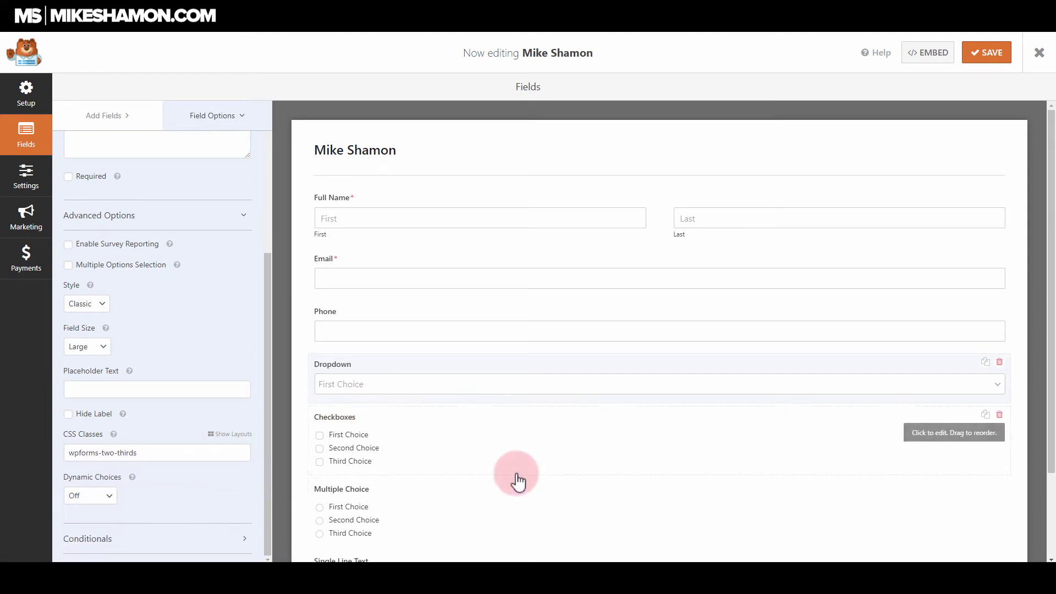
Look over the Checkboxes field's options and save the form
scroll(514, 477, down, 2)
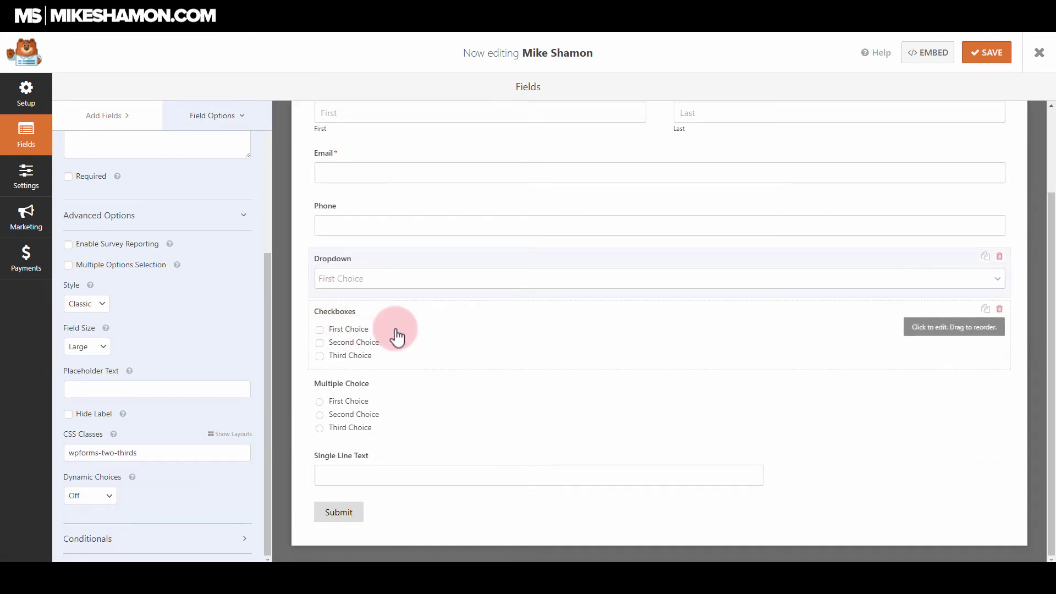
click(423, 346)
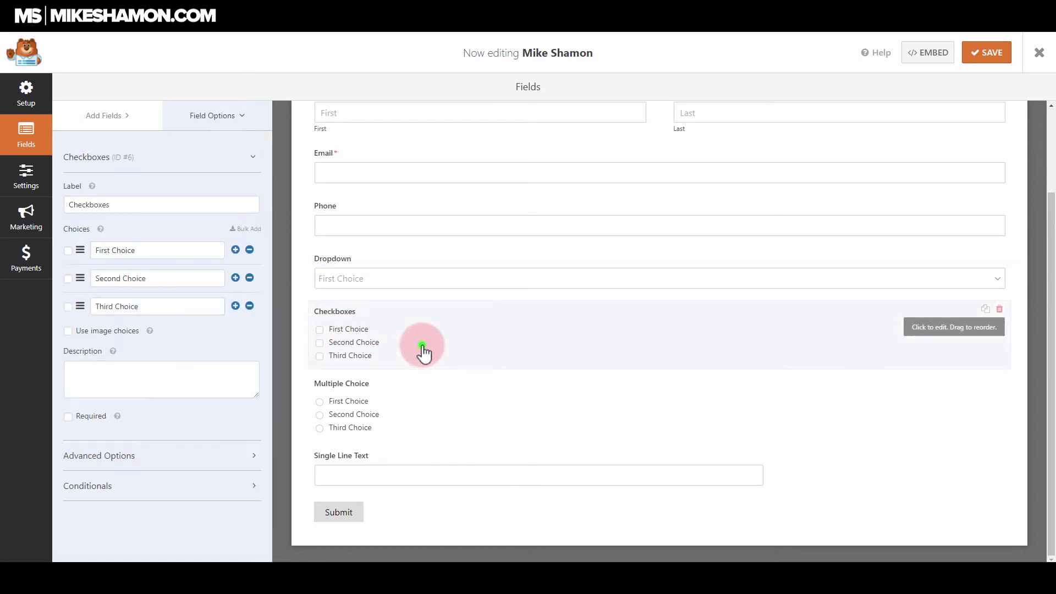
scroll(500, 366, up, 2)
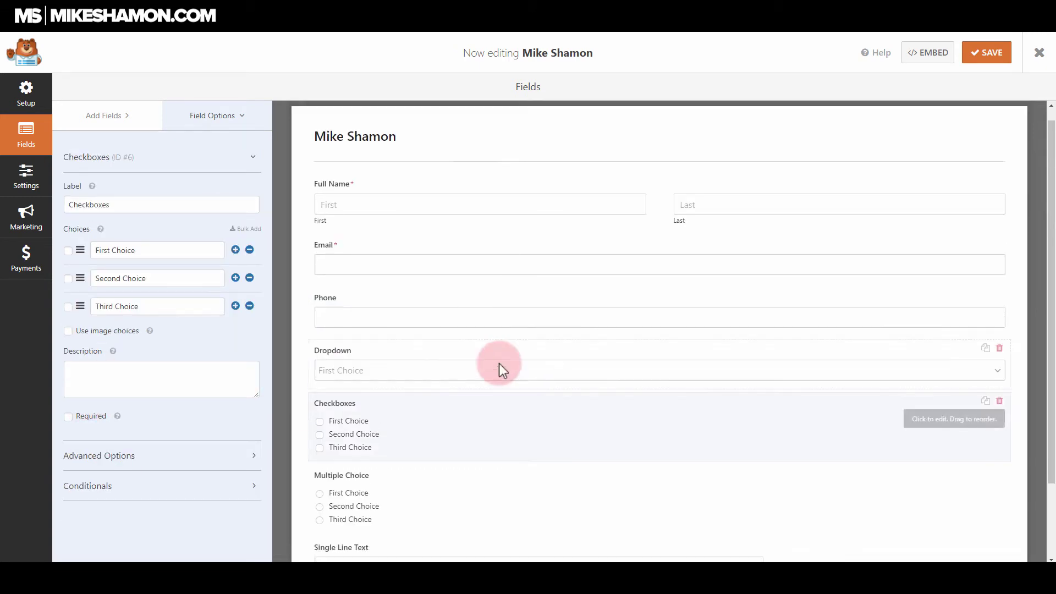
click(993, 57)
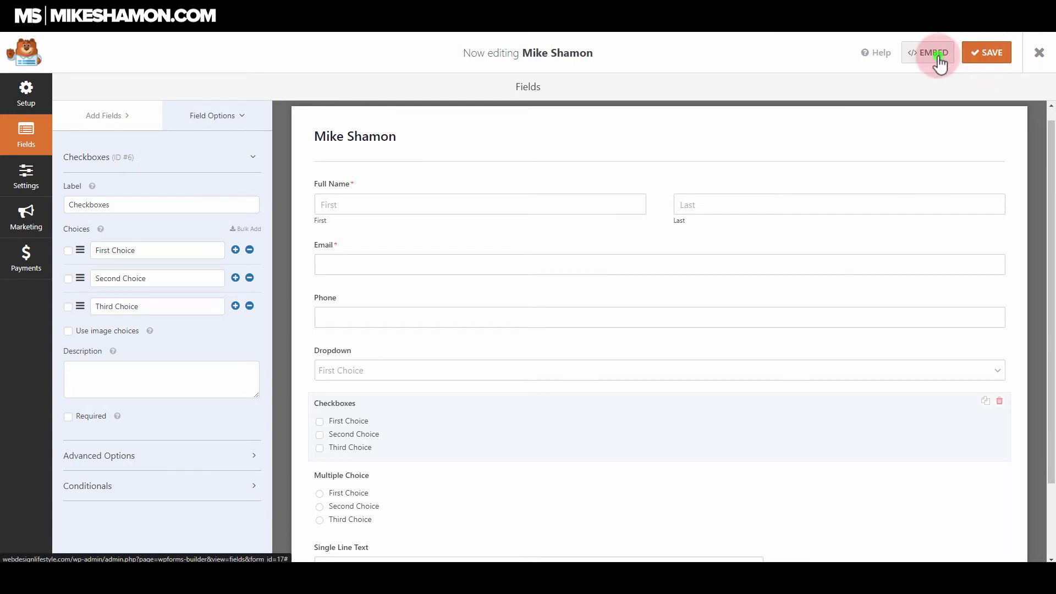
Choose to embed the form in the existing page Awesome Form and open that page for editing
click(939, 60)
click(491, 326)
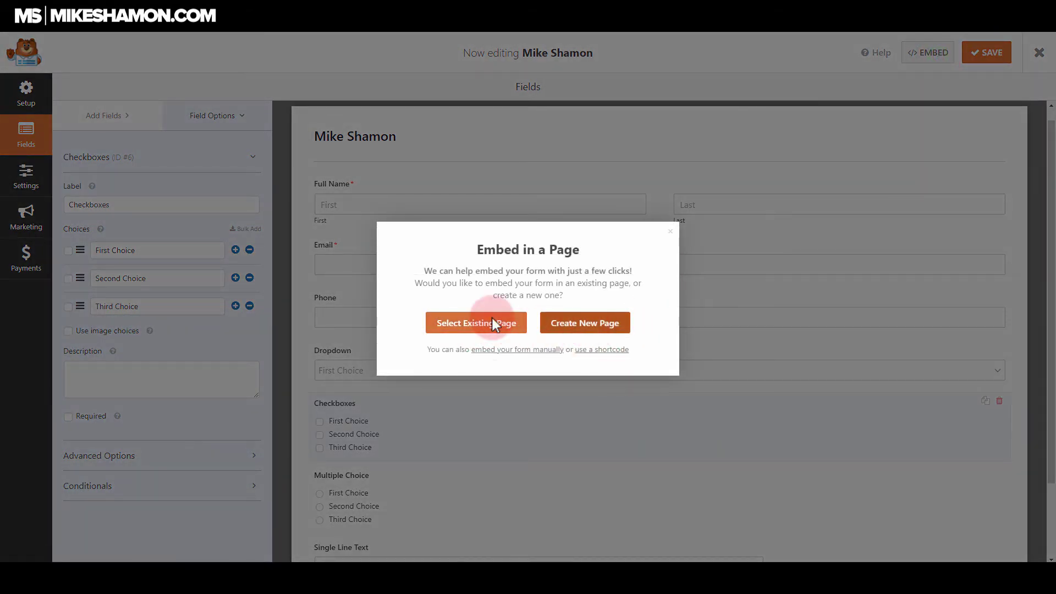
click(573, 313)
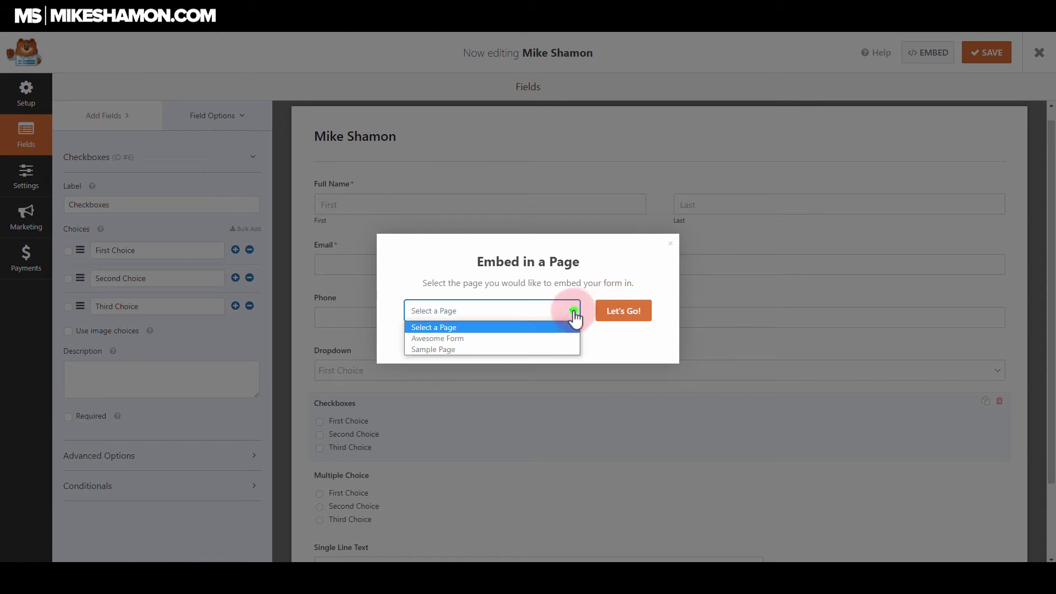
click(541, 339)
click(633, 315)
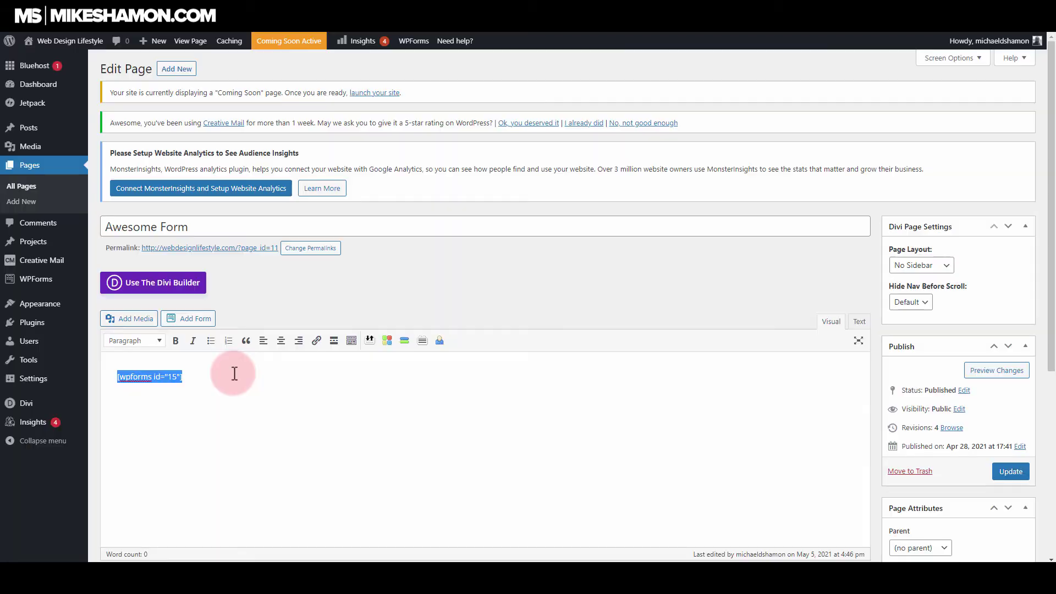
Delete the old shortcode [wpforms id="15"] from the Awesome Form page content
key(BackSpace)
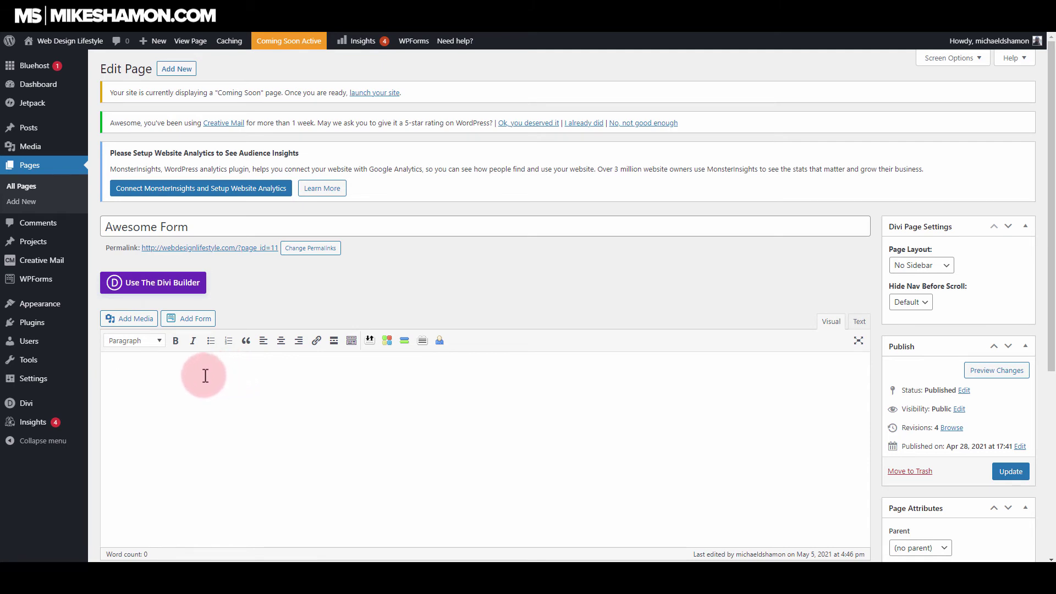
key(ctrl+z)
drag(215, 380, 116, 377)
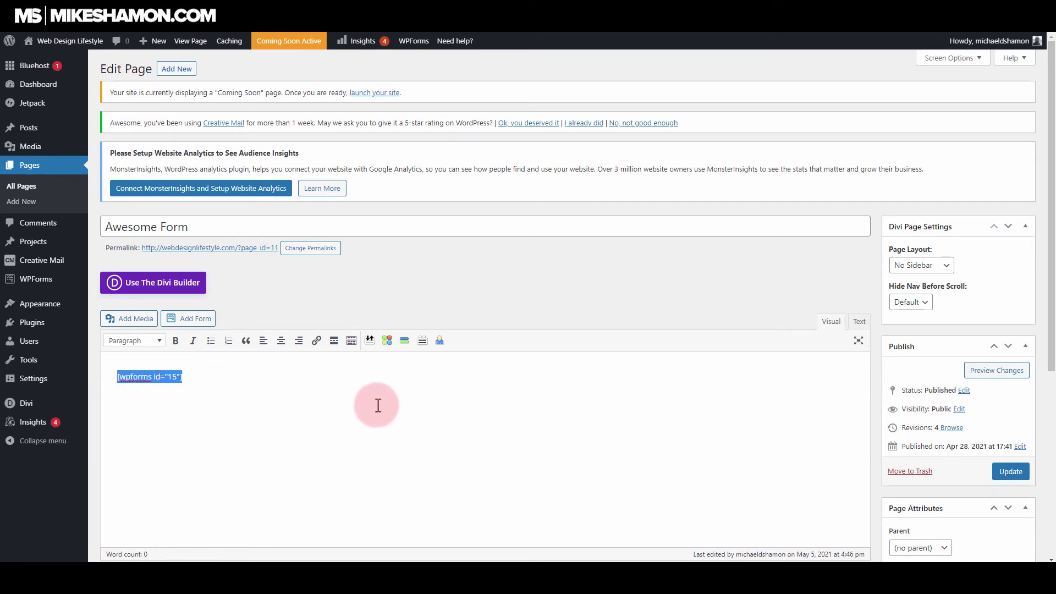
key(BackSpace)
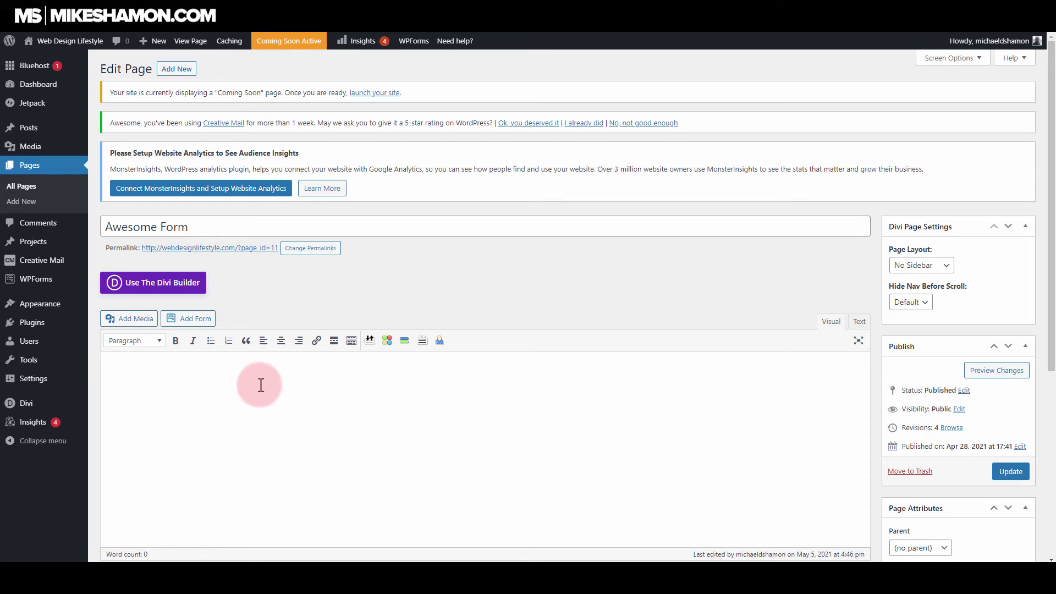
Insert the newly built form into the page content without showing its name or description
click(203, 320)
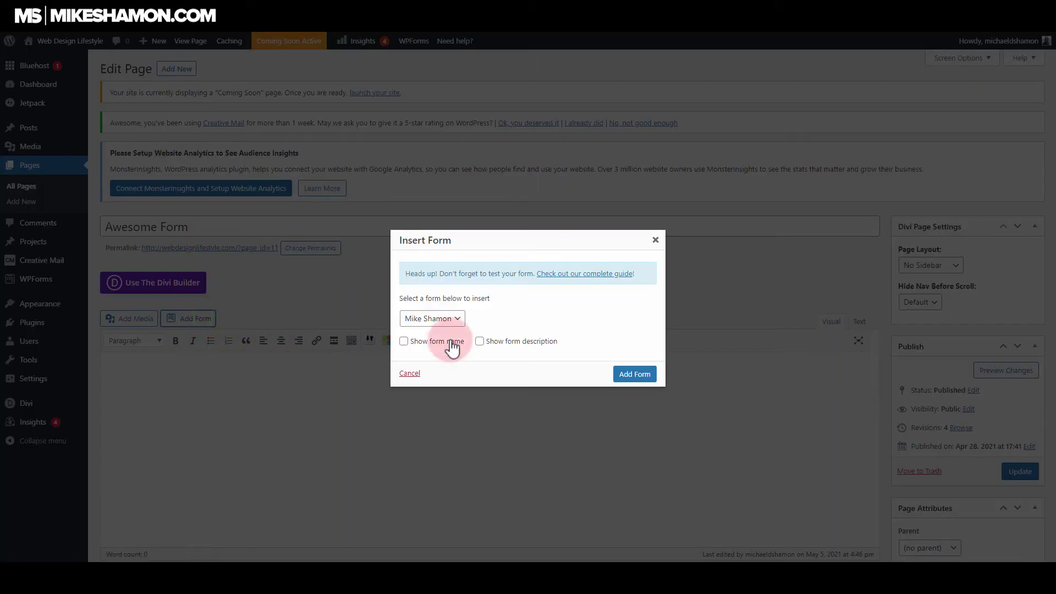
click(440, 321)
click(634, 375)
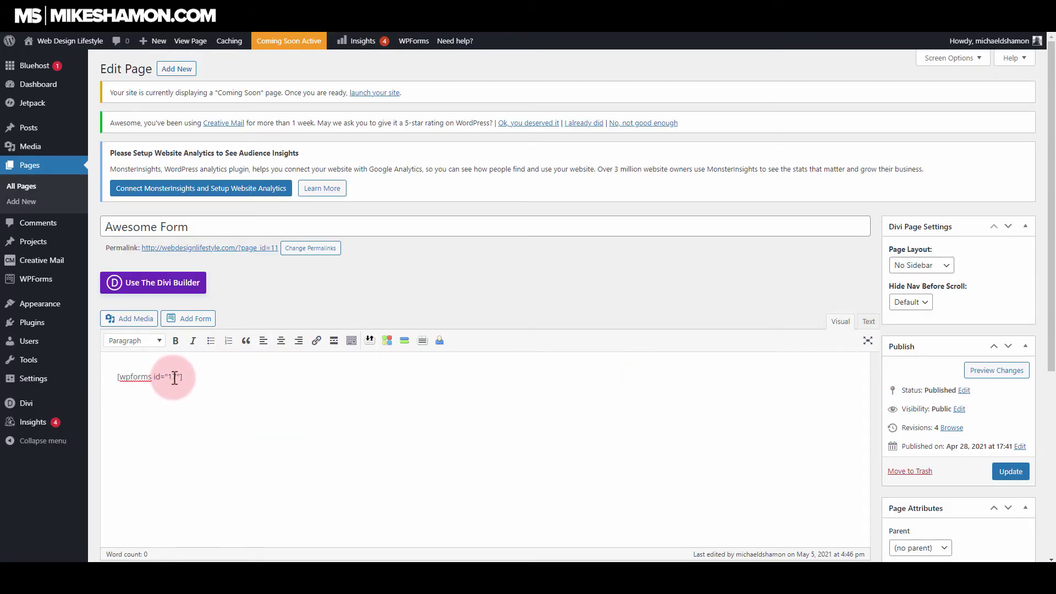
Examine the inserted form shortcode in both the visual and the text view of the page editor
drag(184, 377, 119, 377)
click(375, 402)
drag(187, 377, 117, 377)
click(868, 322)
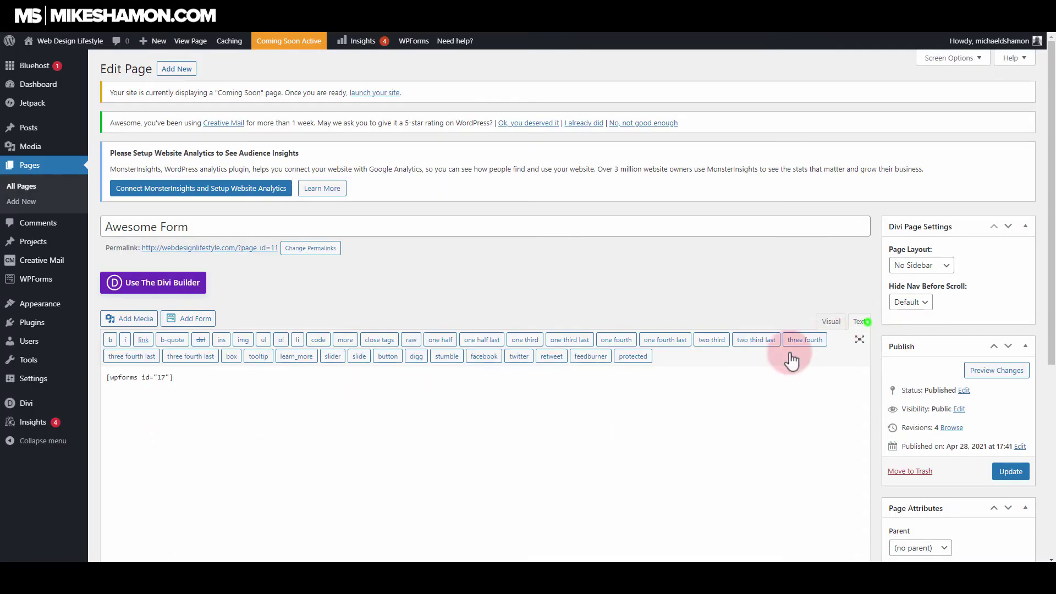
click(286, 413)
key(ctrl+a)
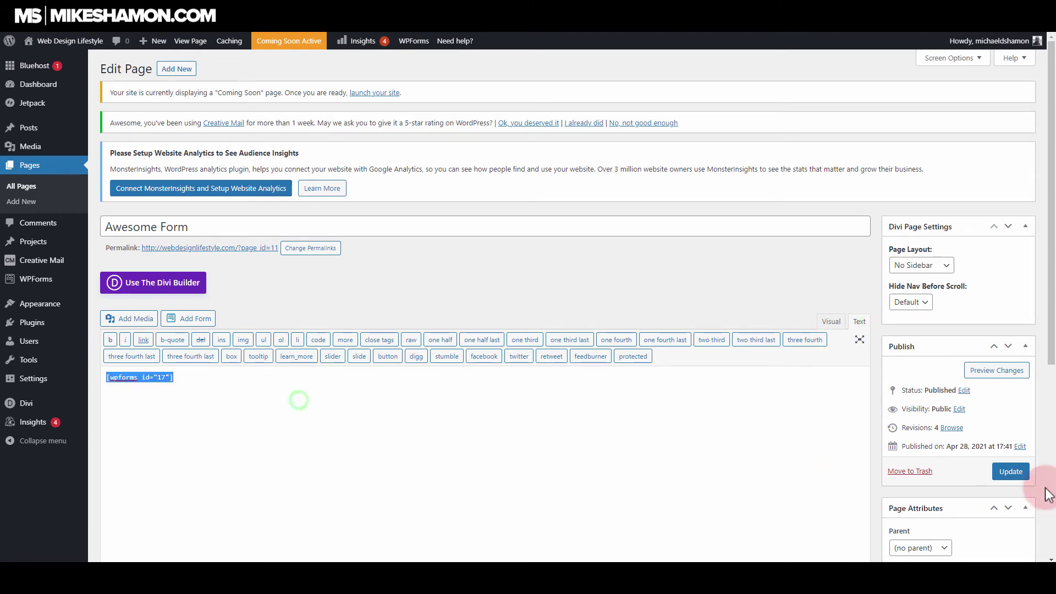
Update the Awesome Form page and view it on the site
click(1011, 471)
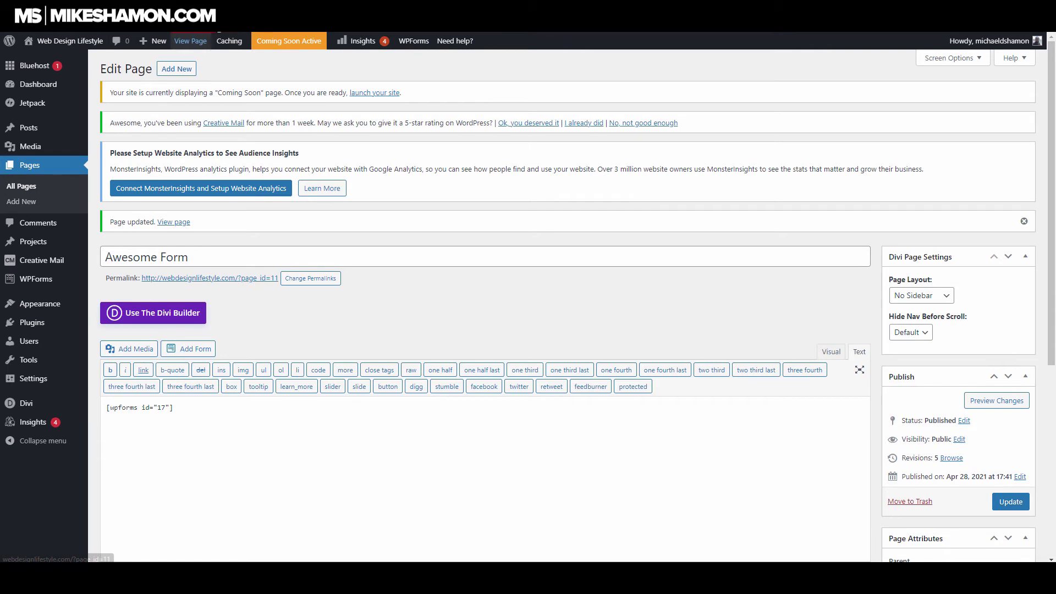
click(190, 40)
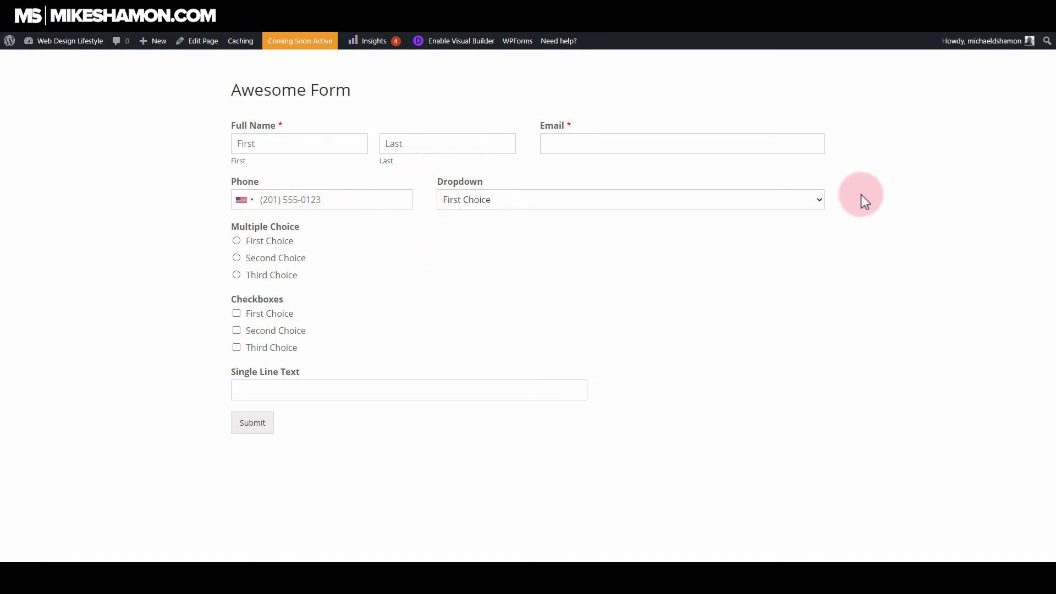
Test the Dropdown and Multiple Choice fields on the published form
click(818, 203)
click(818, 203)
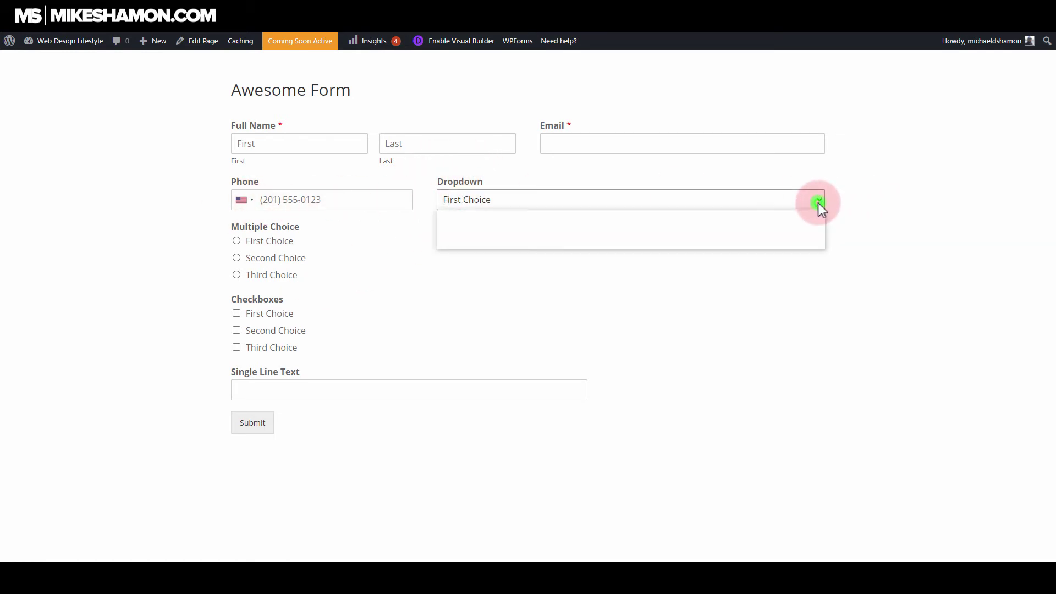
click(243, 240)
click(237, 275)
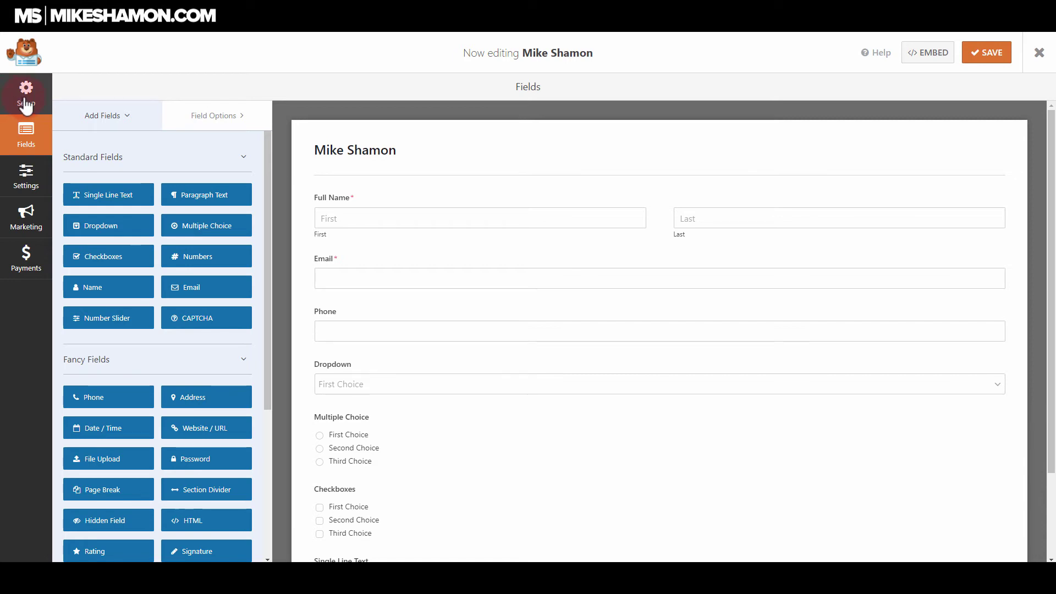
Look through the form's Webhooks, Form Locker, Surveys and Polls, and Form Abandonment settings
click(27, 179)
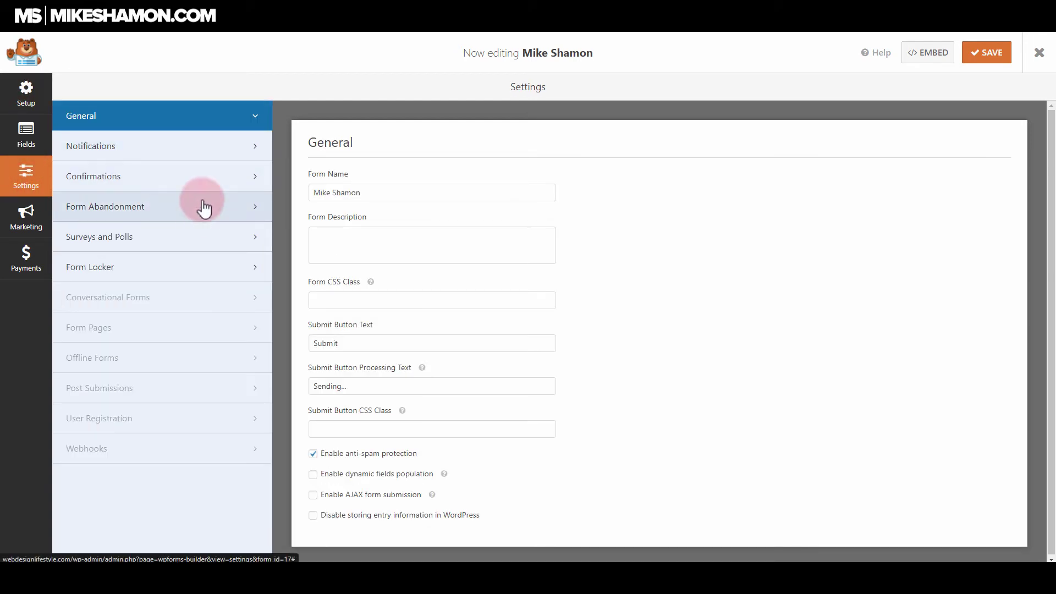
click(193, 427)
click(599, 338)
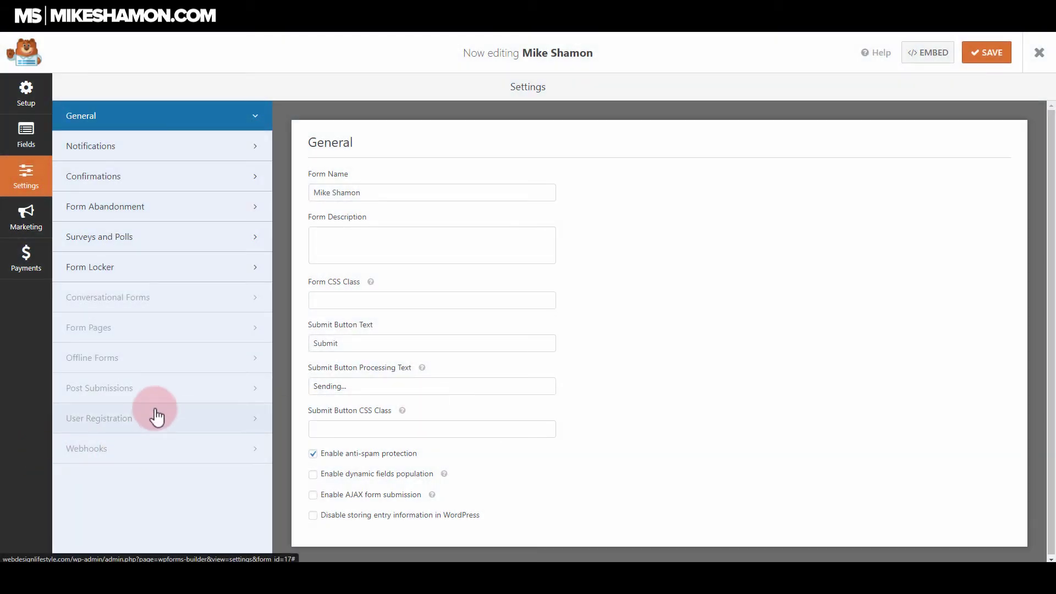
click(170, 256)
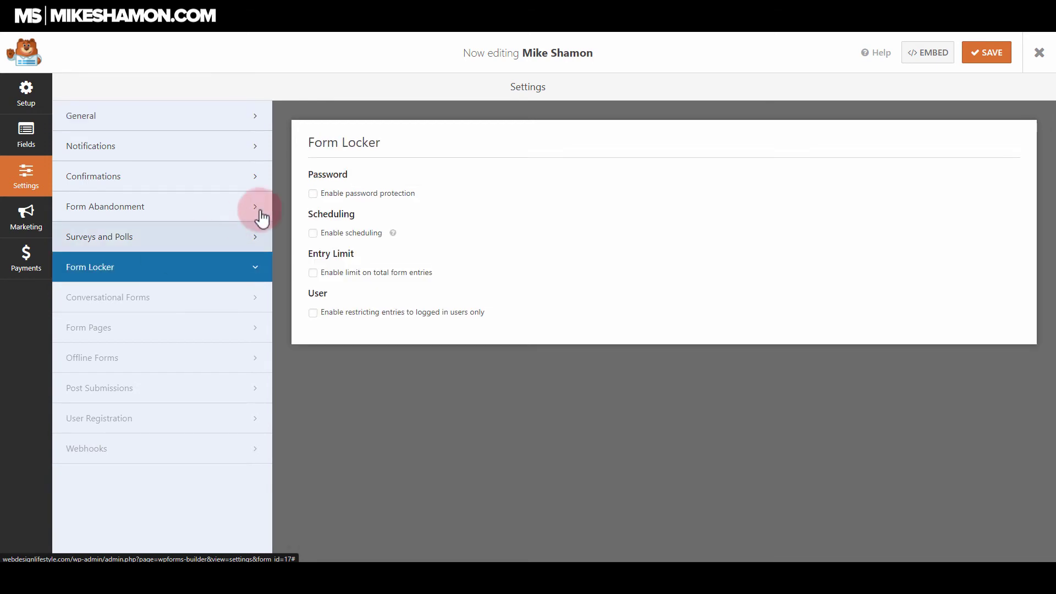
click(183, 243)
click(188, 209)
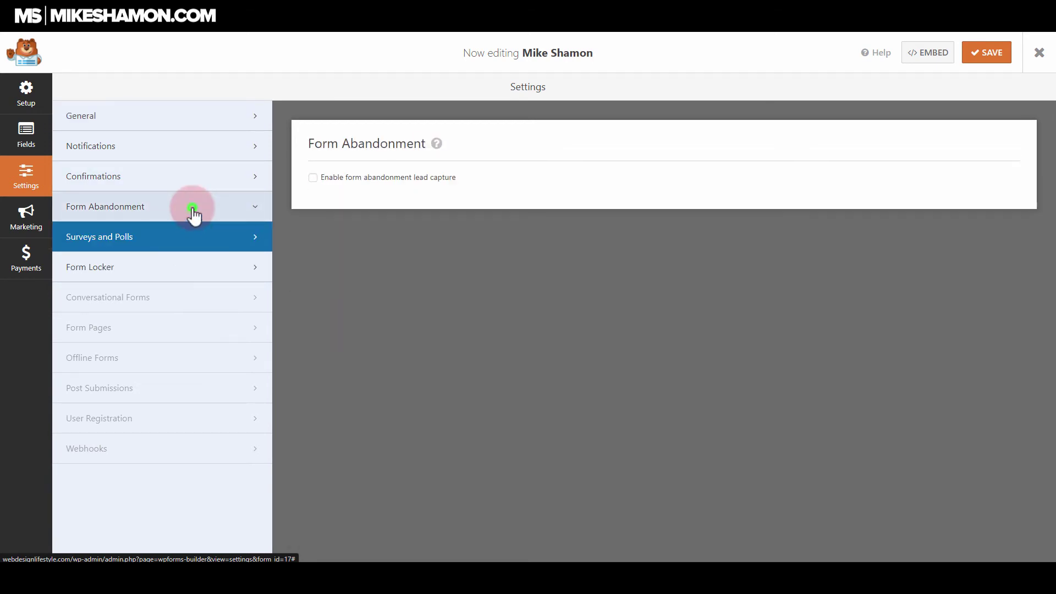
Try the Show Page and Go to URL (Redirect) confirmation types, and return the default confirmation to Message
click(188, 177)
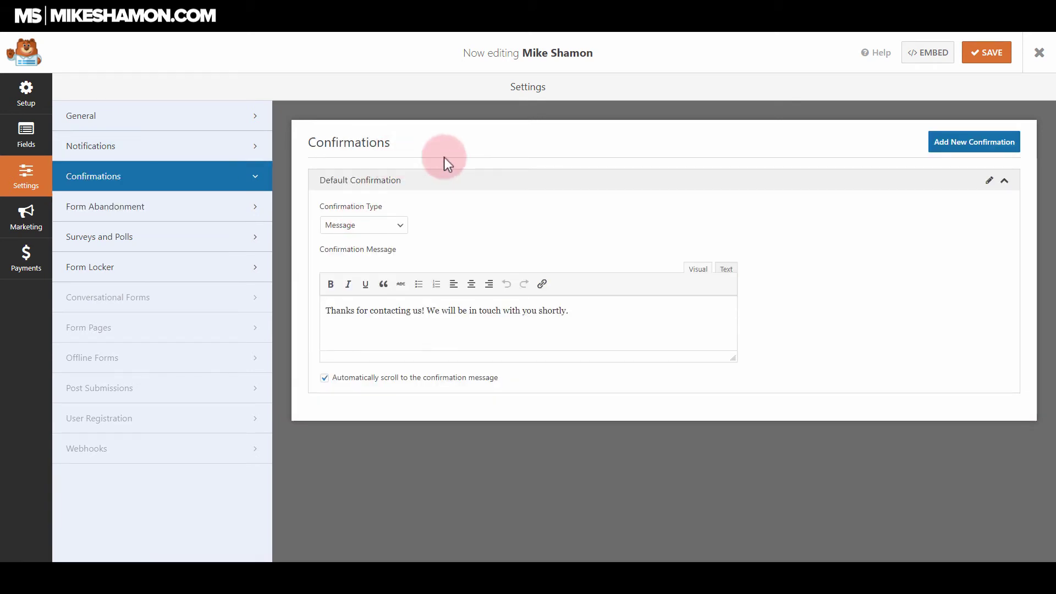
click(403, 231)
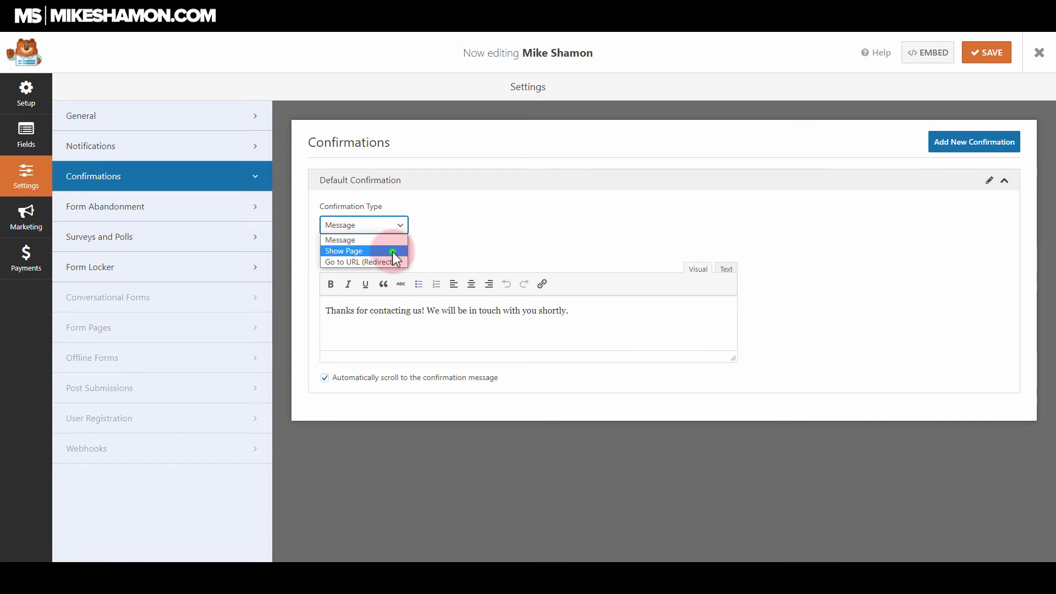
click(389, 251)
click(401, 226)
click(388, 262)
click(406, 232)
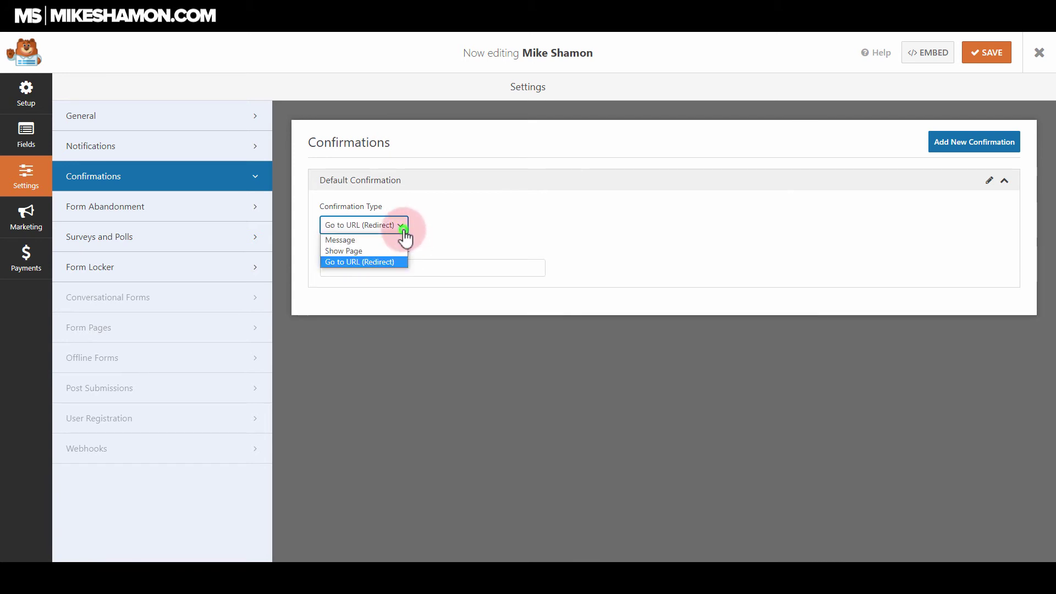
click(393, 240)
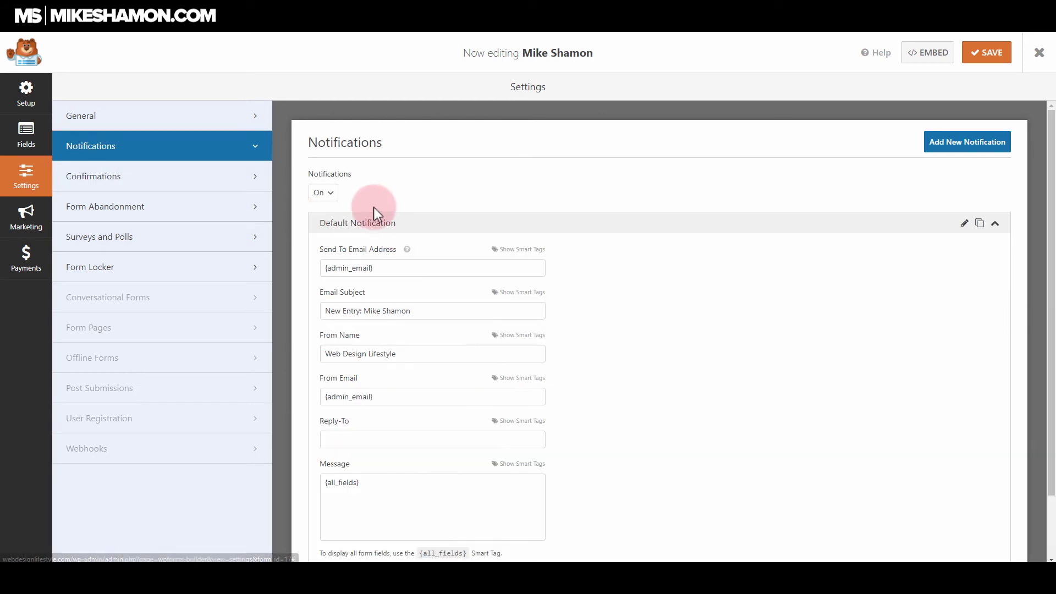
Examine the default notification's settings, particularly the Send To Email Address smart tag
scroll(429, 215, down, 2)
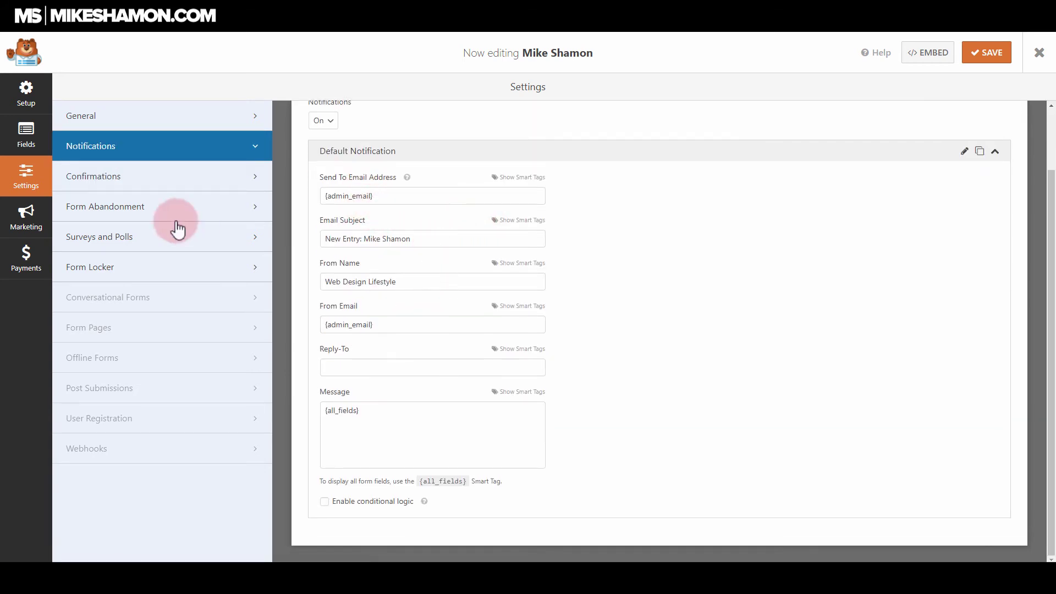
scroll(476, 323, up, 2)
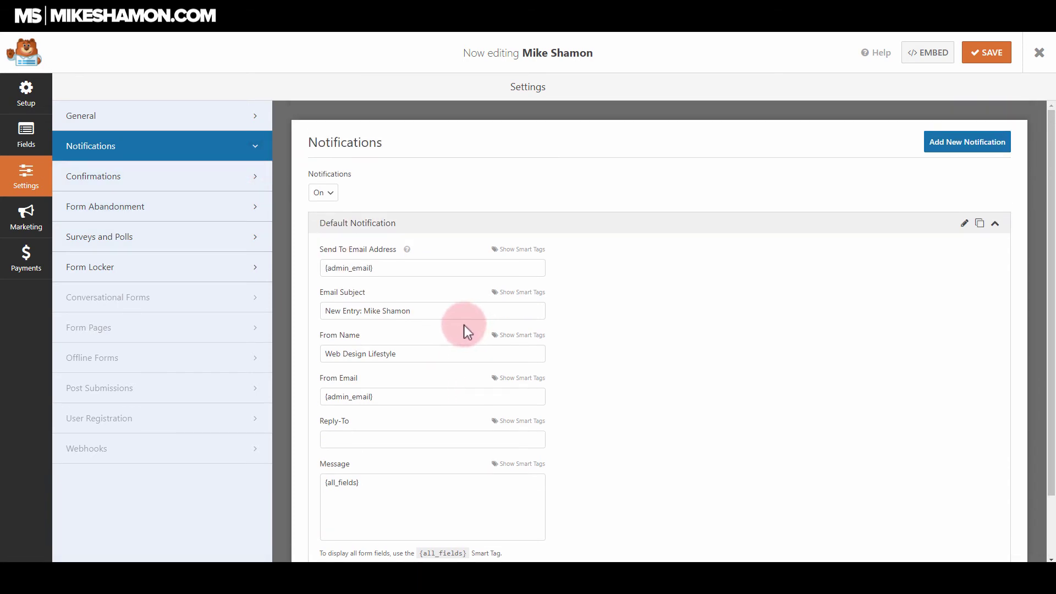
click(401, 268)
mouse_move(401, 268)
mouse_down()
mouse_move(318, 272)
mouse_move(384, 268)
mouse_up()
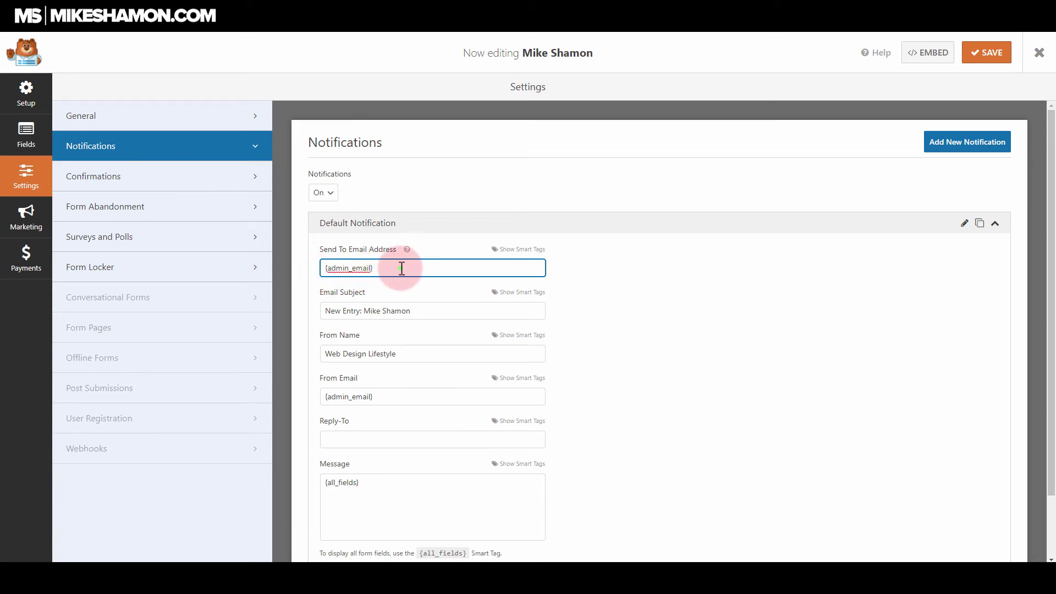
double_click(400, 268)
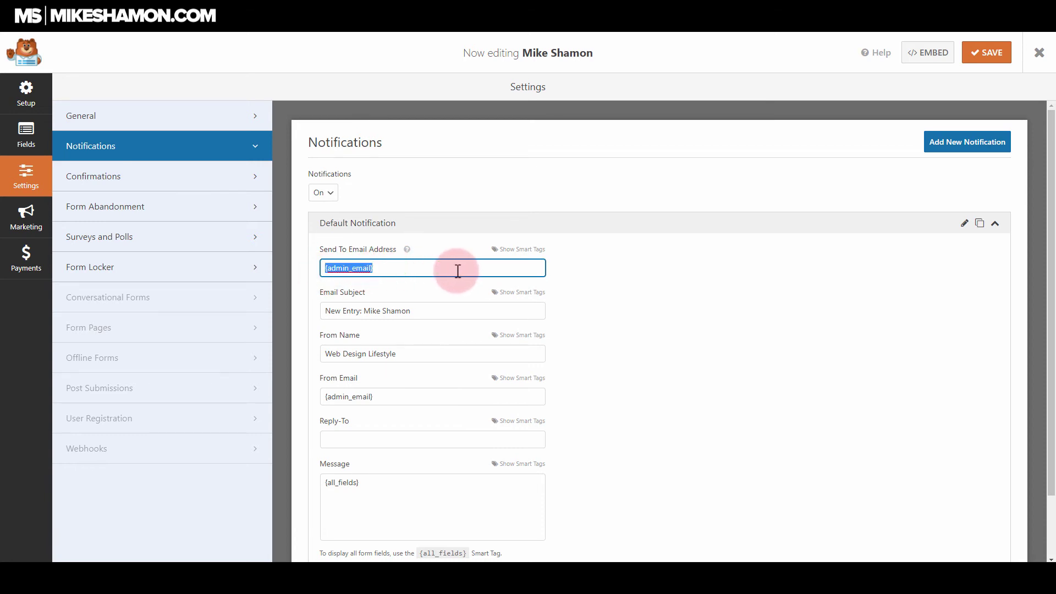
Change the submit button text to "Work With" followed by the site owner's first name, and save the form
click(177, 116)
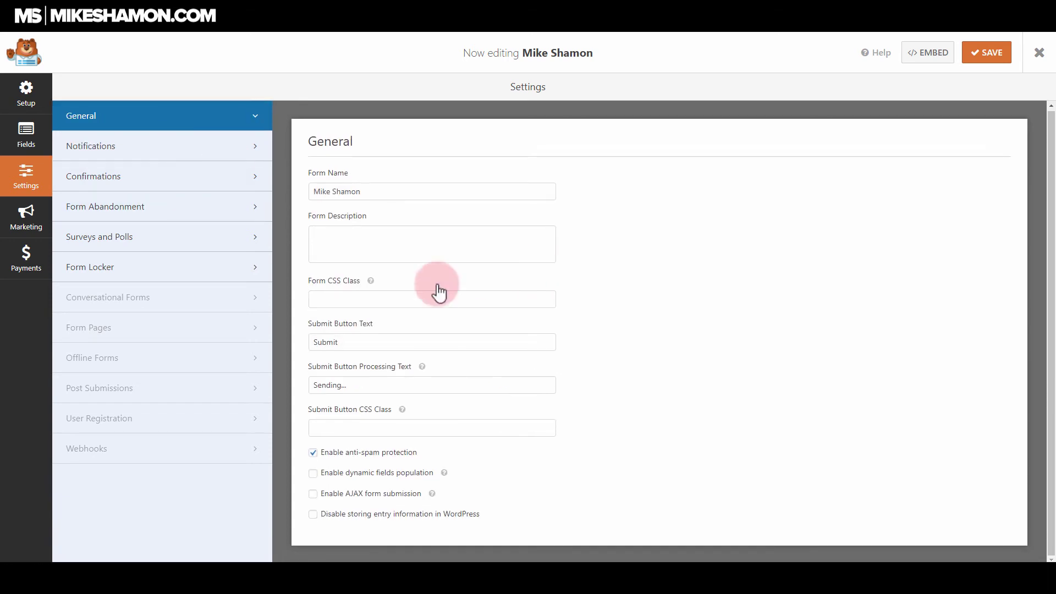
drag(316, 342, 351, 338)
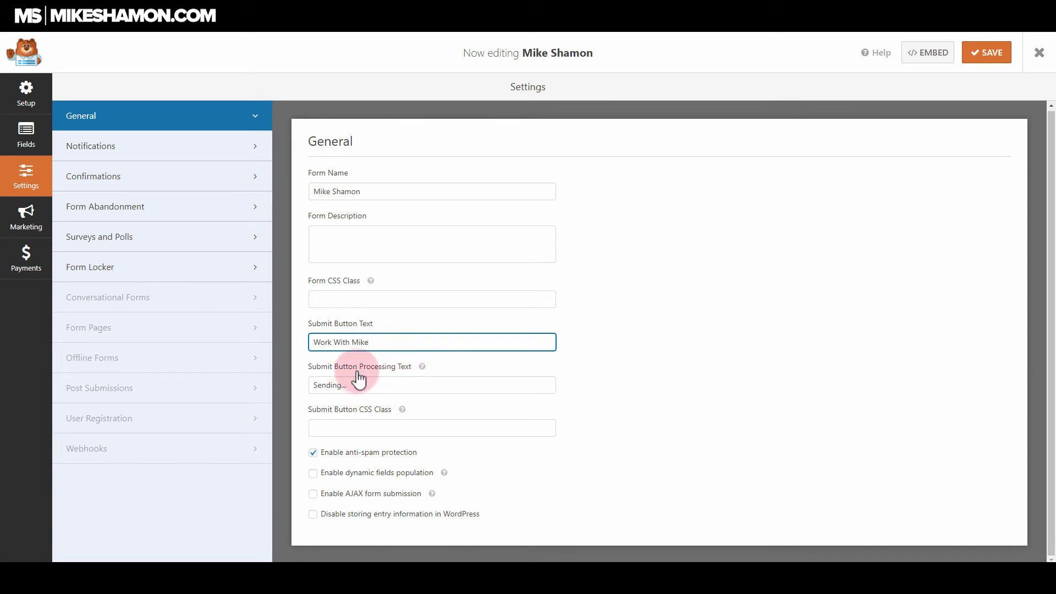
triple_click(358, 388)
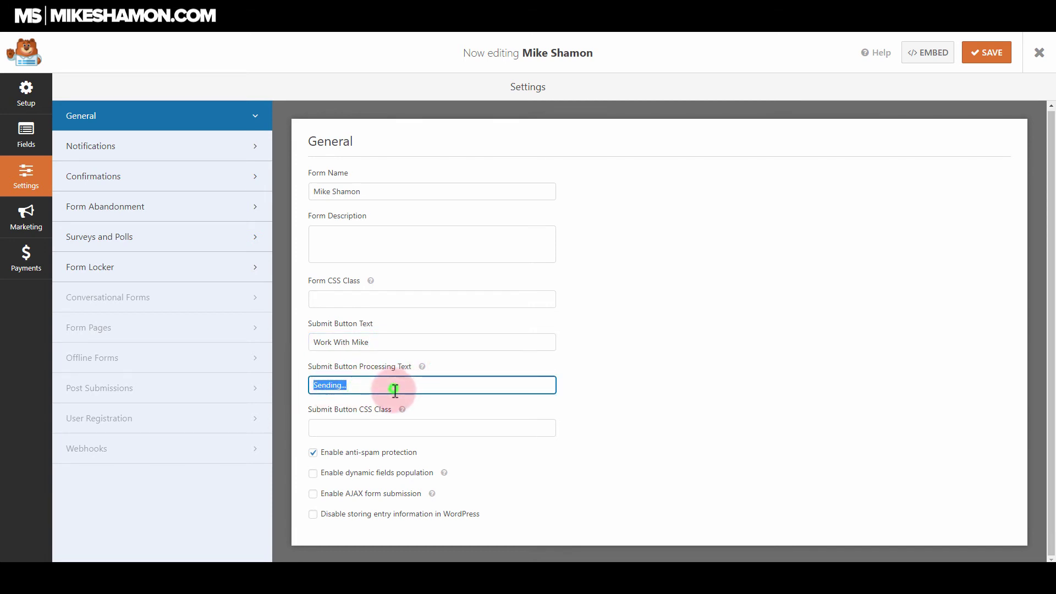
click(454, 416)
key(ctrl+s)
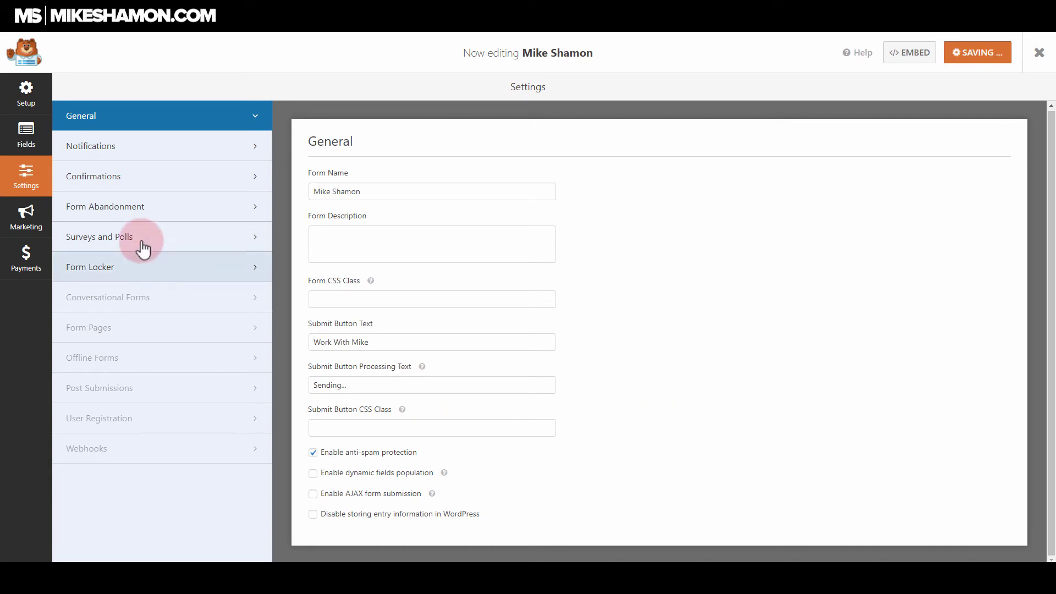
Examine the new-account form of the GetResponse marketing integration without adding an account
click(26, 219)
click(172, 198)
click(964, 144)
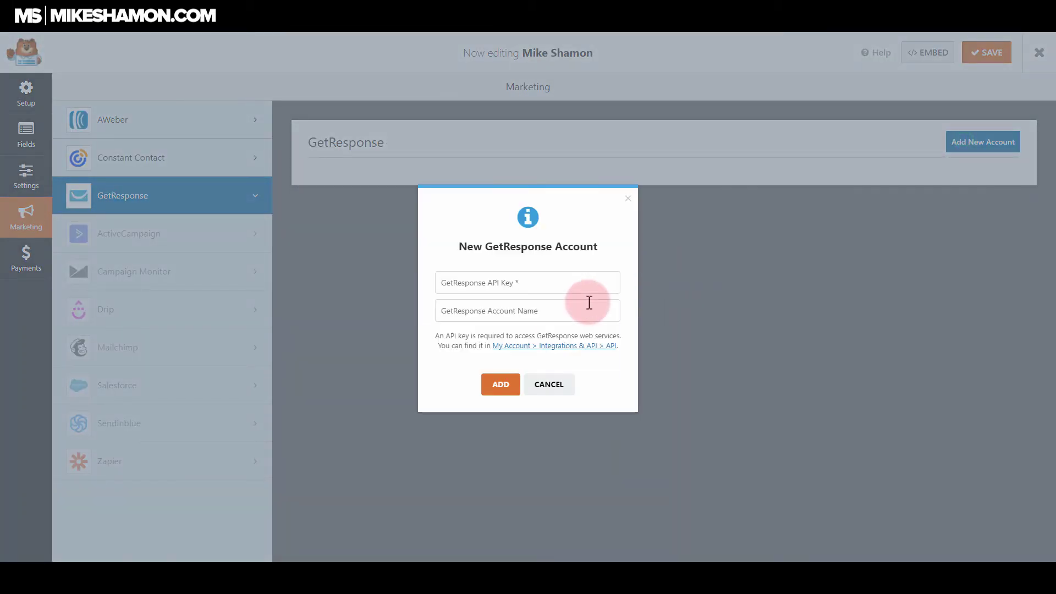
click(550, 289)
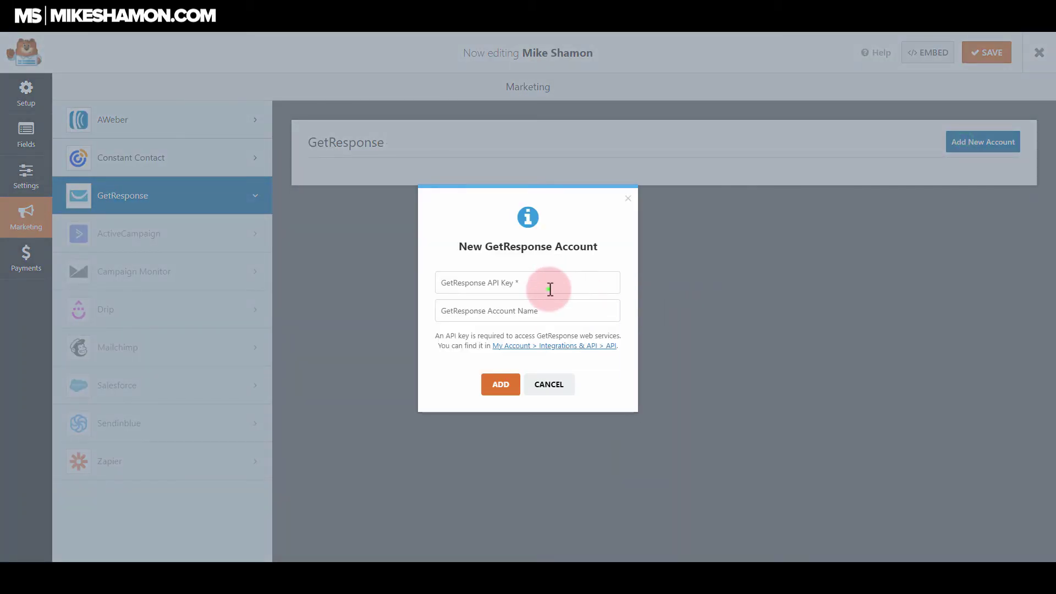
click(565, 316)
click(542, 384)
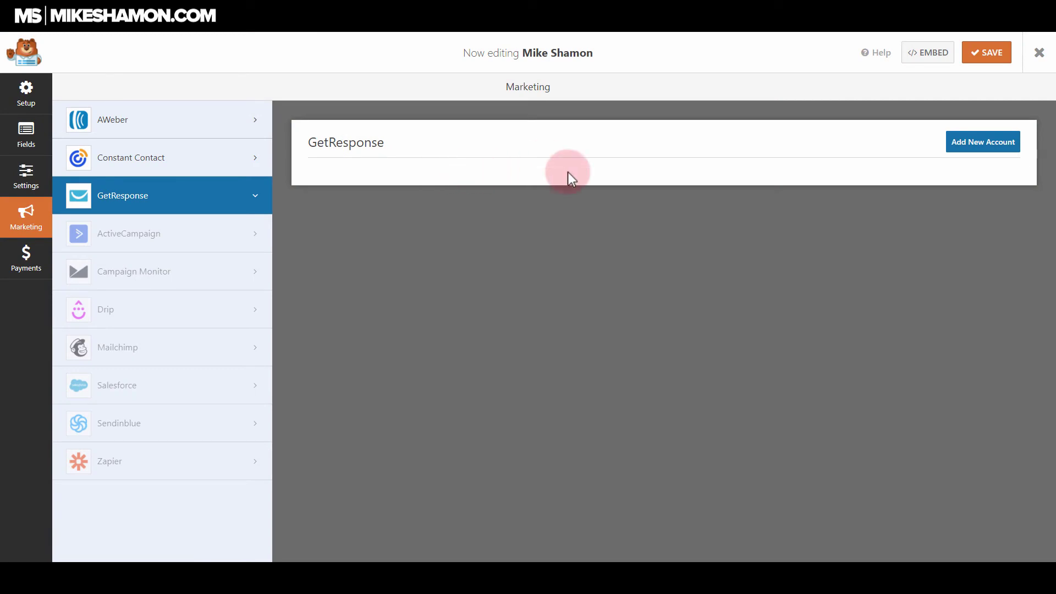
Check the available payment integrations, including the Stripe option, without installing any
click(26, 258)
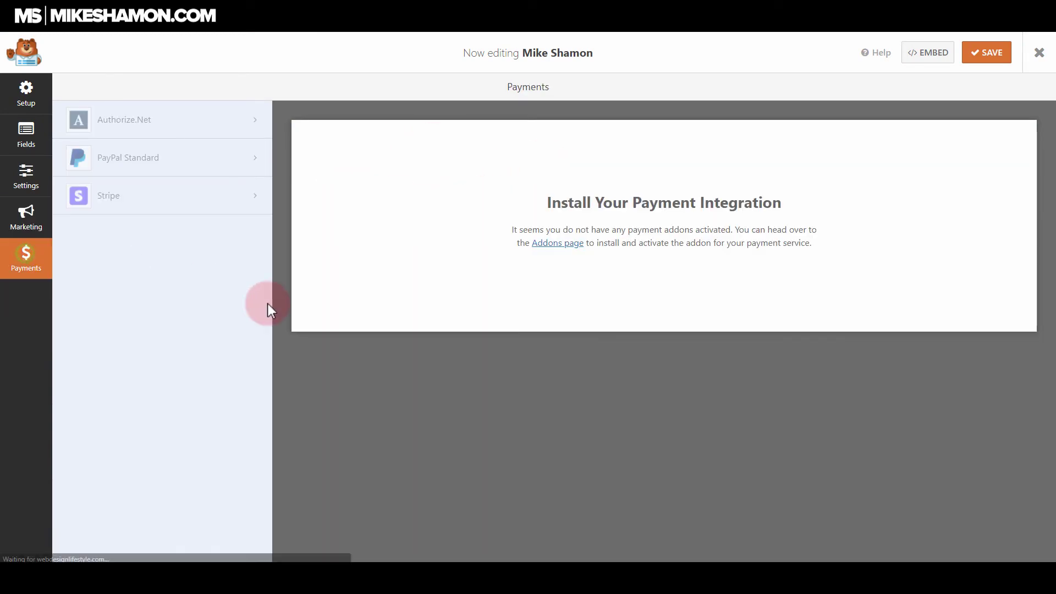
click(193, 199)
click(593, 344)
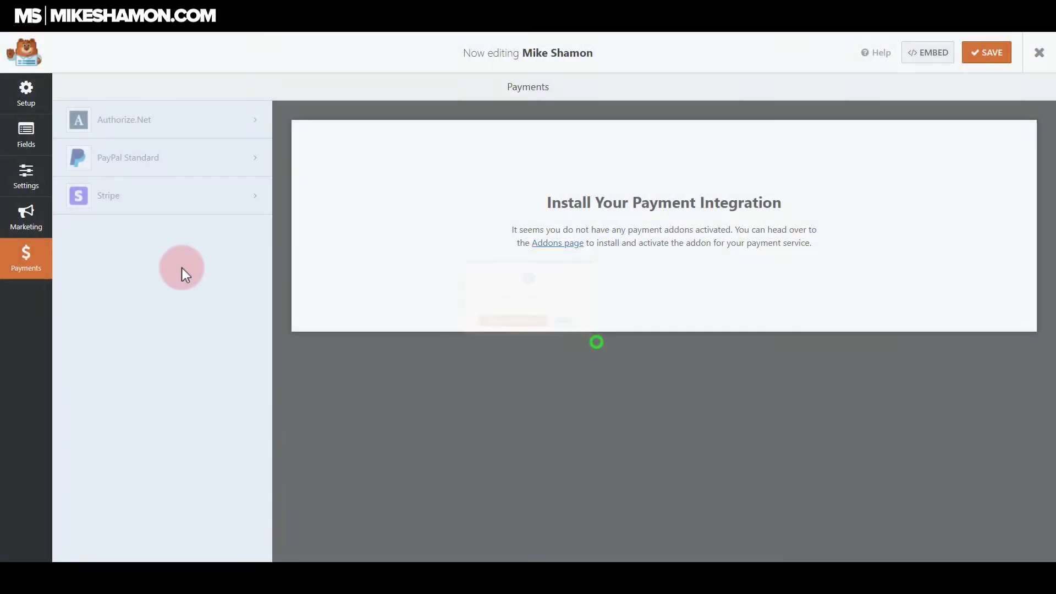
Return to the form's fields and browse the pre-made form templates in the setup section
click(39, 153)
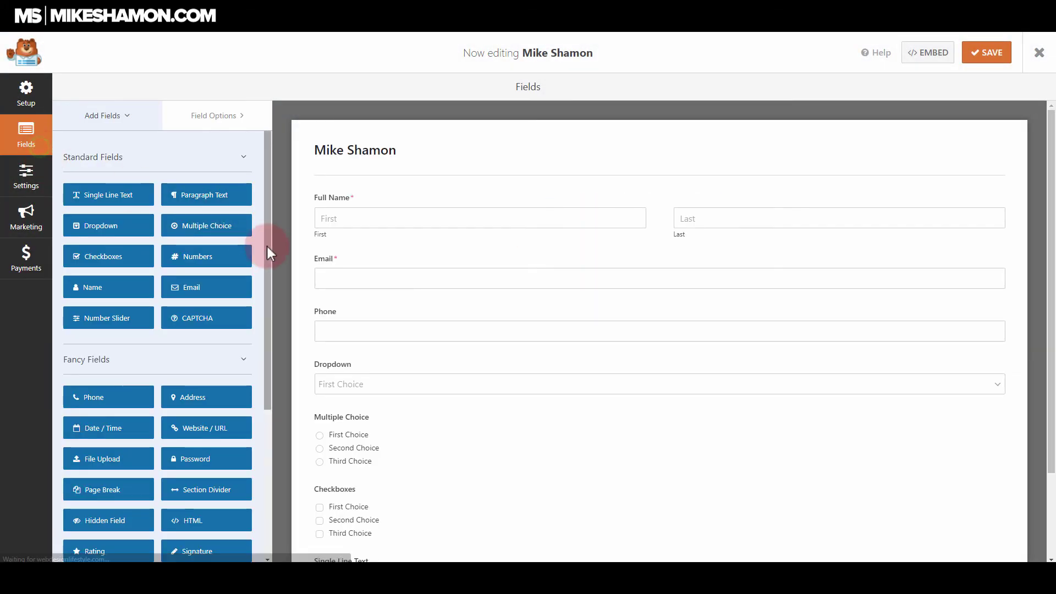
click(31, 103)
scroll(451, 319, down, 1)
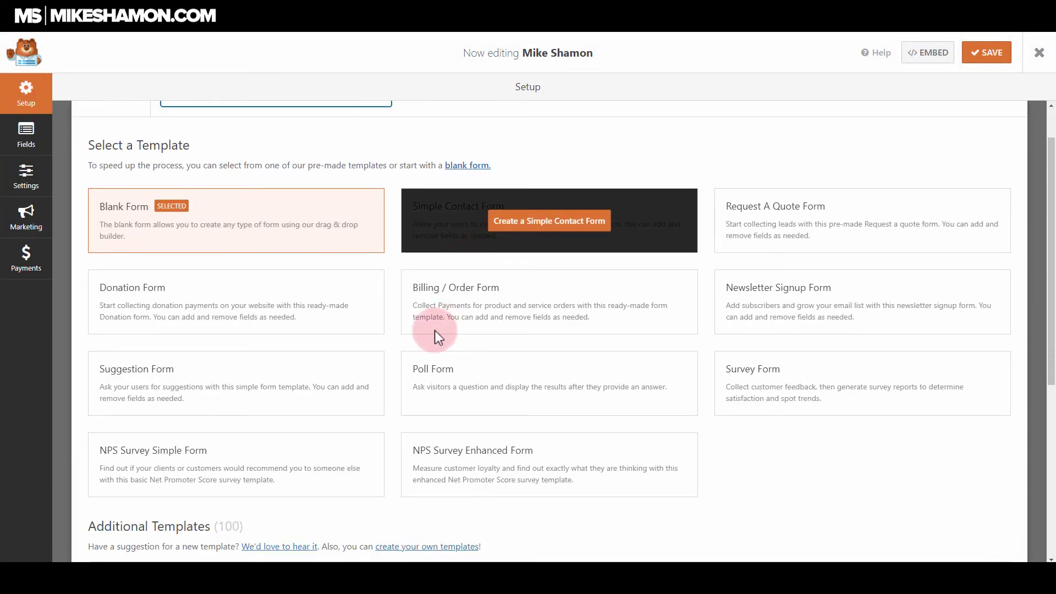
scroll(434, 330, down, 3)
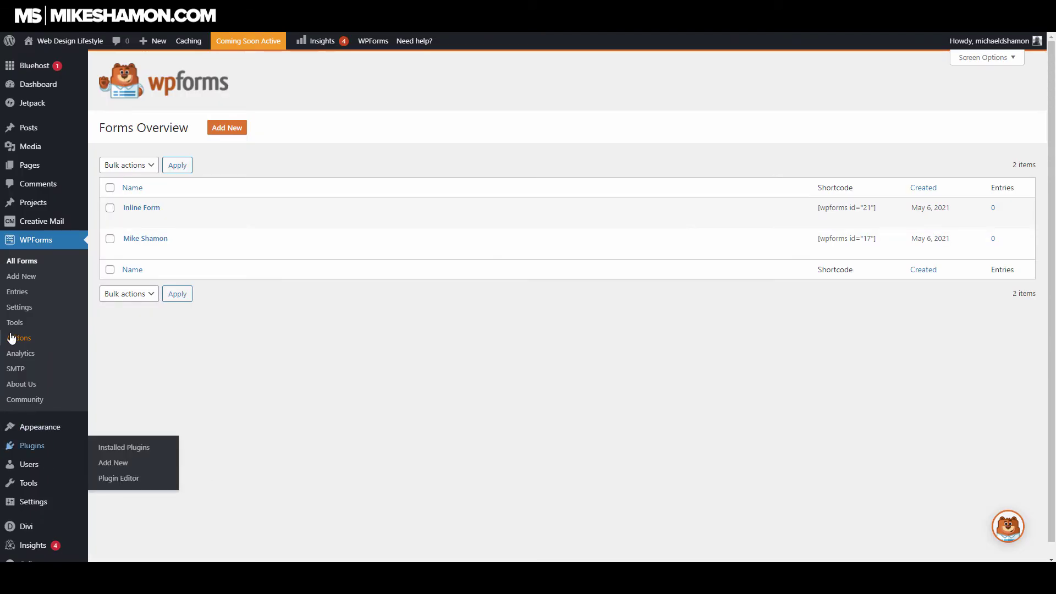
View the entries overview and the entries of the Inline Form
click(21, 294)
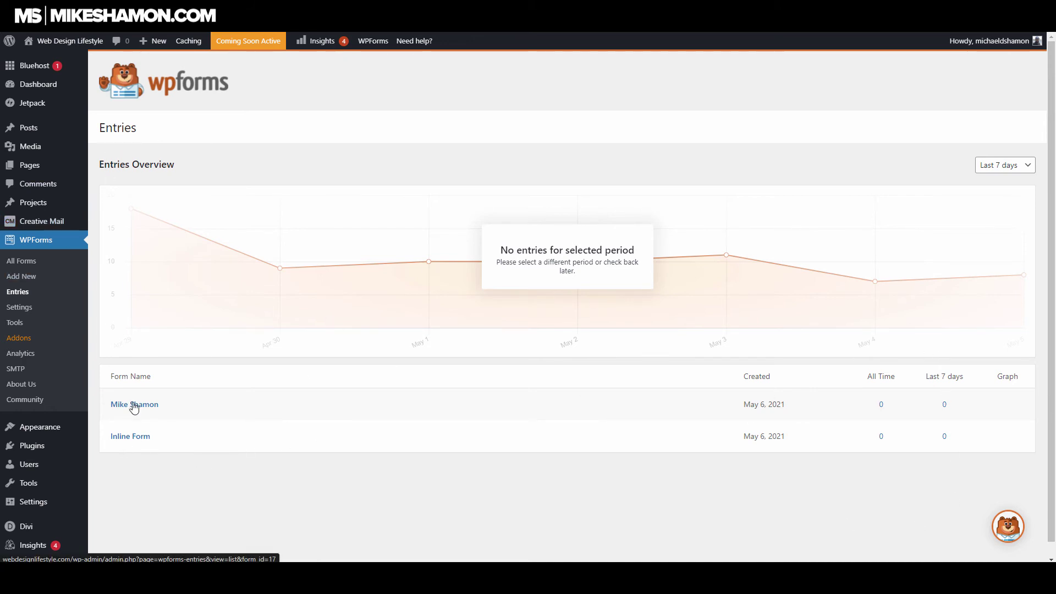
click(140, 441)
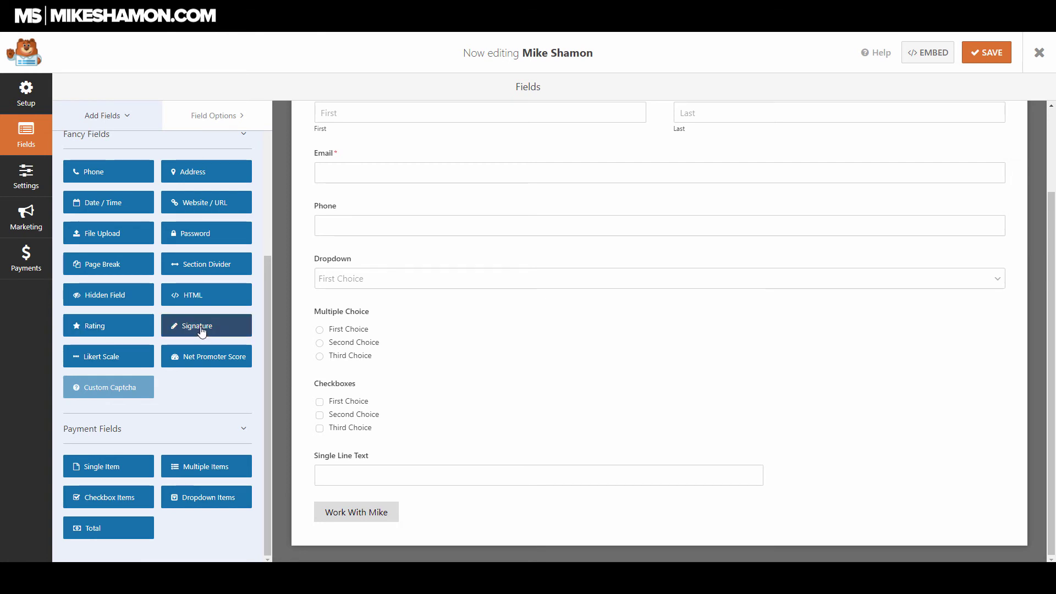
Add a Signature field between the Checkboxes and Single Line Text fields, and review its advanced and conditional options
mouse_move(207, 329)
mouse_down()
mouse_move(273, 354)
mouse_move(391, 464)
mouse_move(372, 460)
mouse_move(366, 434)
mouse_move(465, 447)
mouse_up()
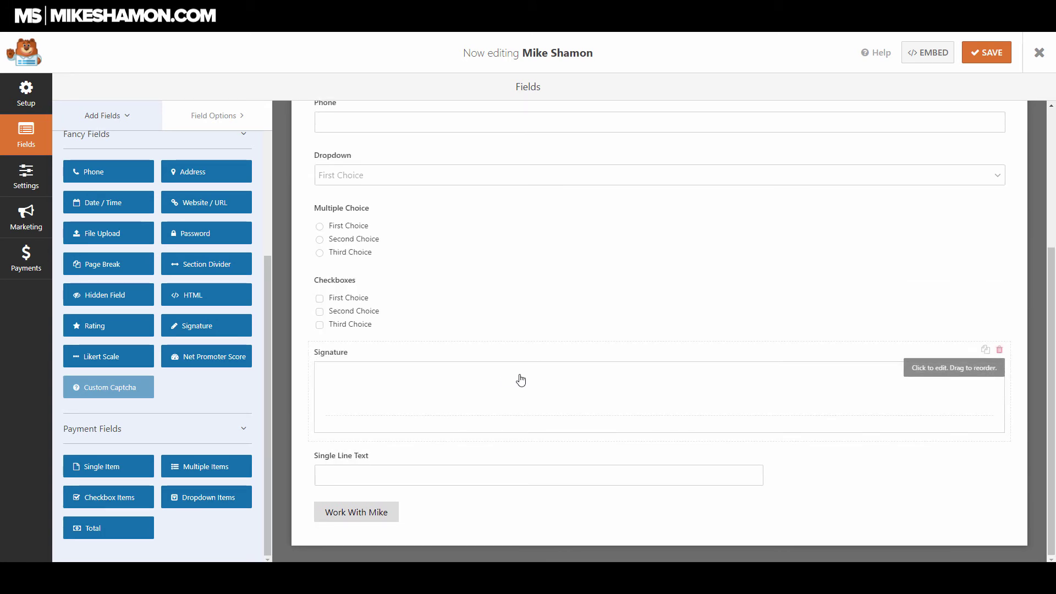
click(526, 383)
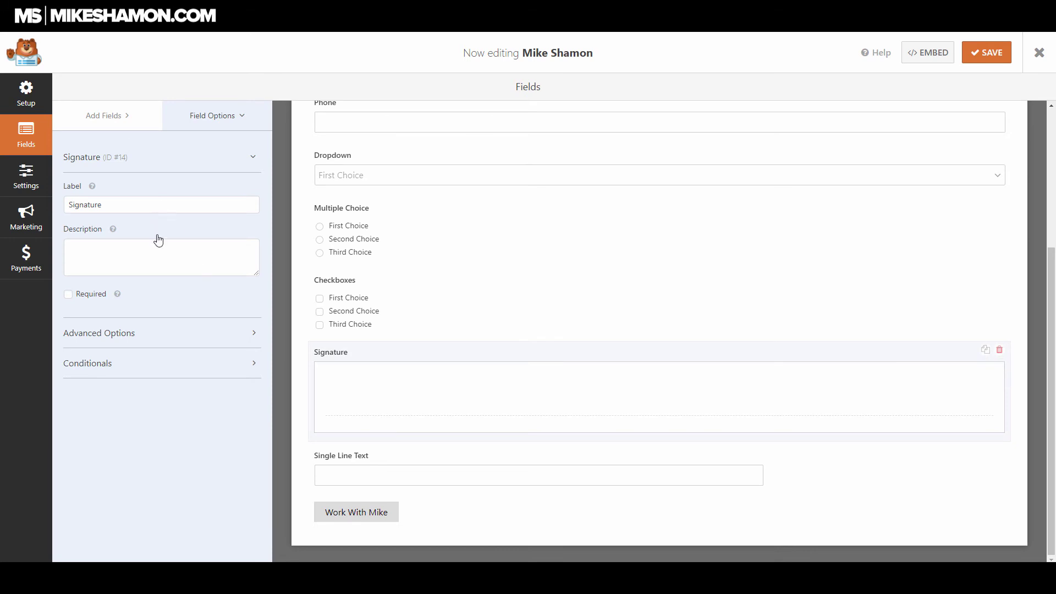
click(113, 341)
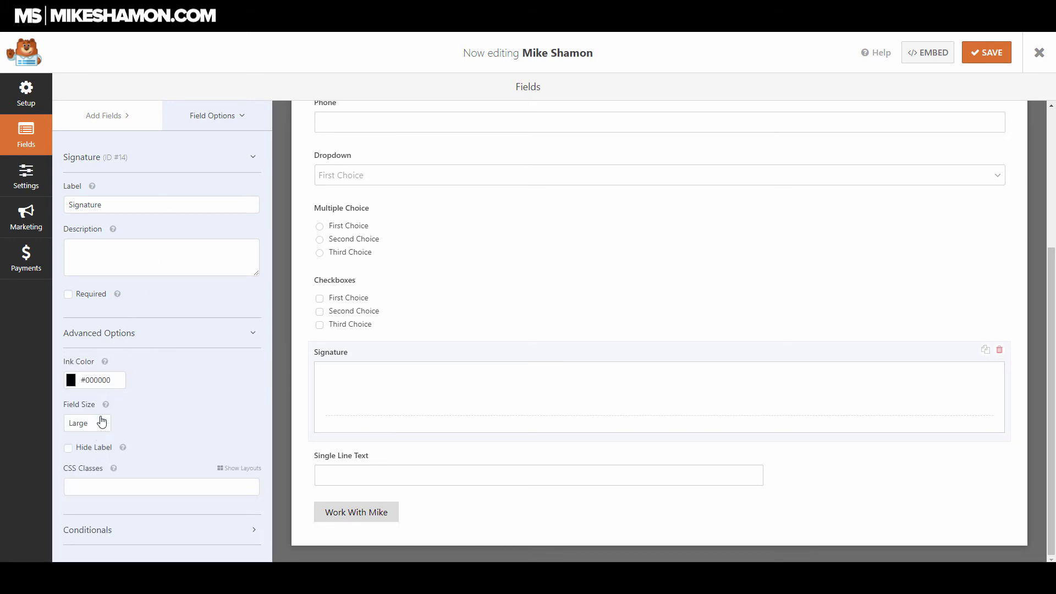
click(114, 531)
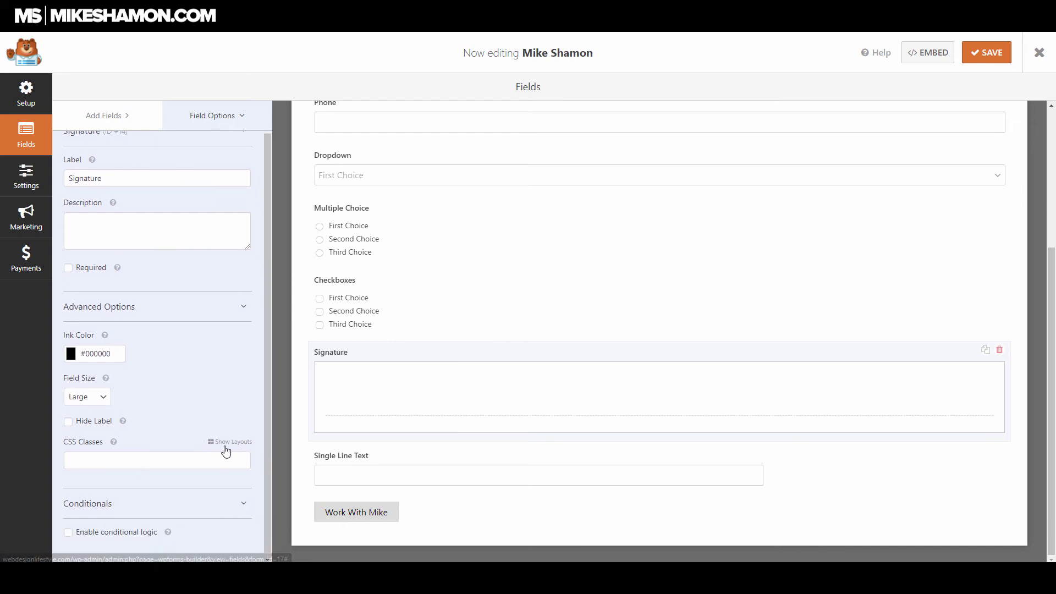
scroll(213, 422, up, 1)
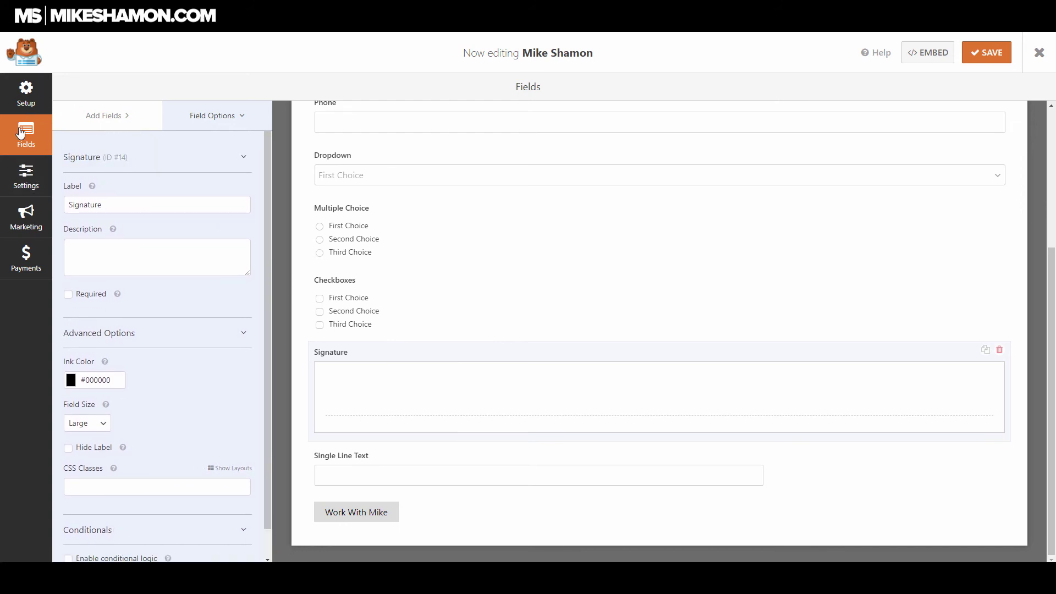
Add a Likert Scale field between the Checkboxes and Signature fields
click(200, 125)
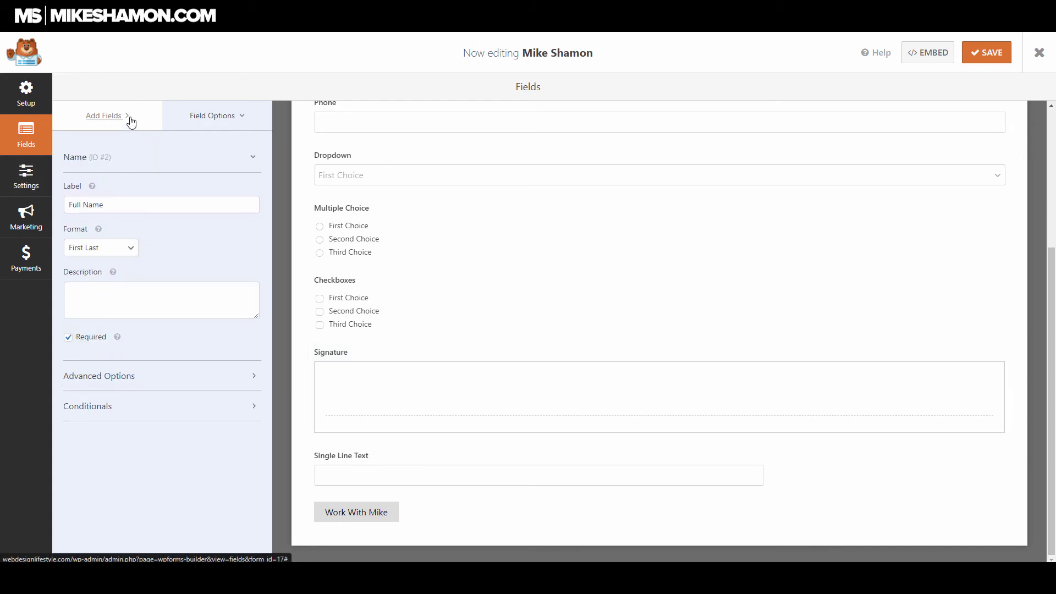
click(130, 117)
scroll(154, 410, down, 3)
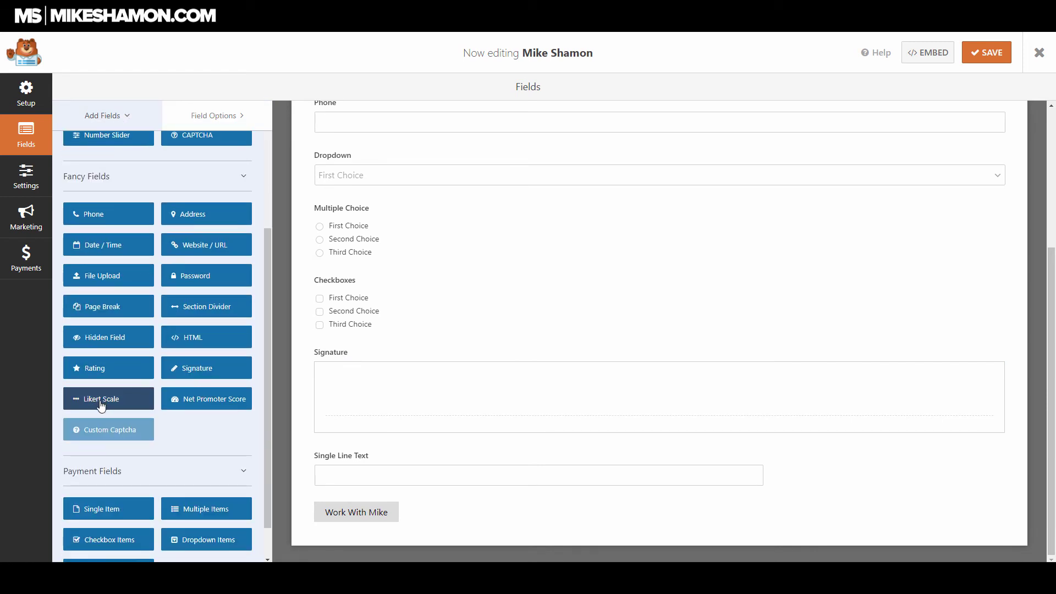
mouse_move(104, 400)
mouse_down()
mouse_move(424, 388)
mouse_move(420, 333)
mouse_up()
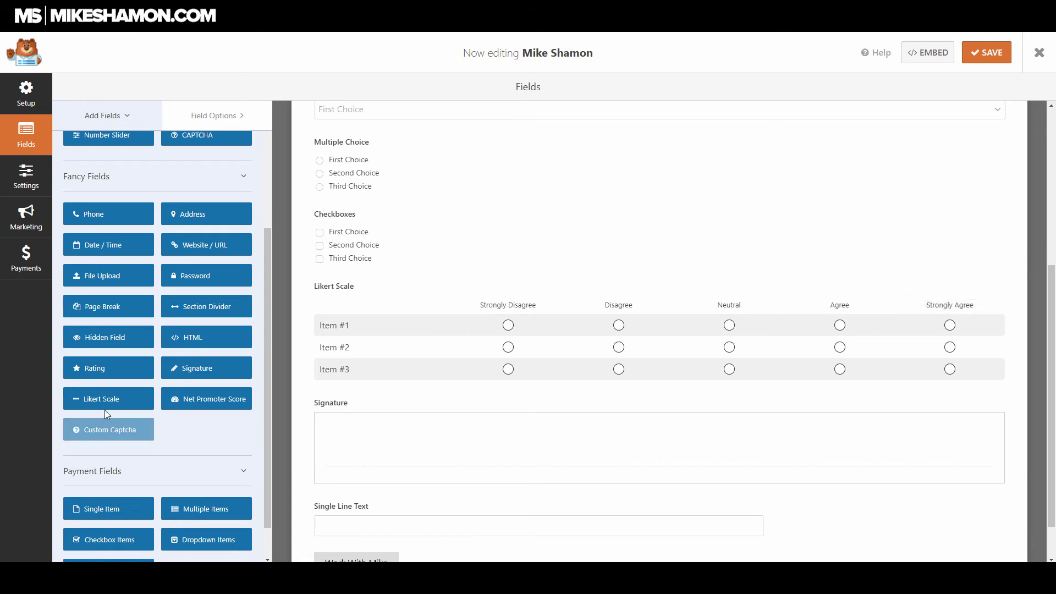
scroll(105, 368, down, 1)
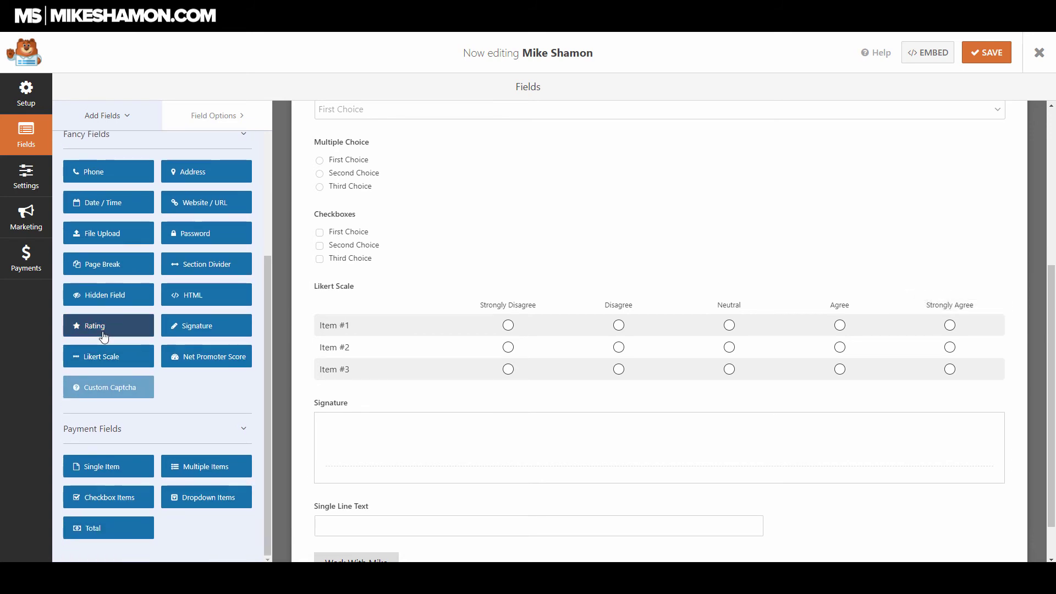
Add Rating and Net Promoter Score fields between the Checkboxes and Likert Scale fields
drag(101, 336, 371, 293)
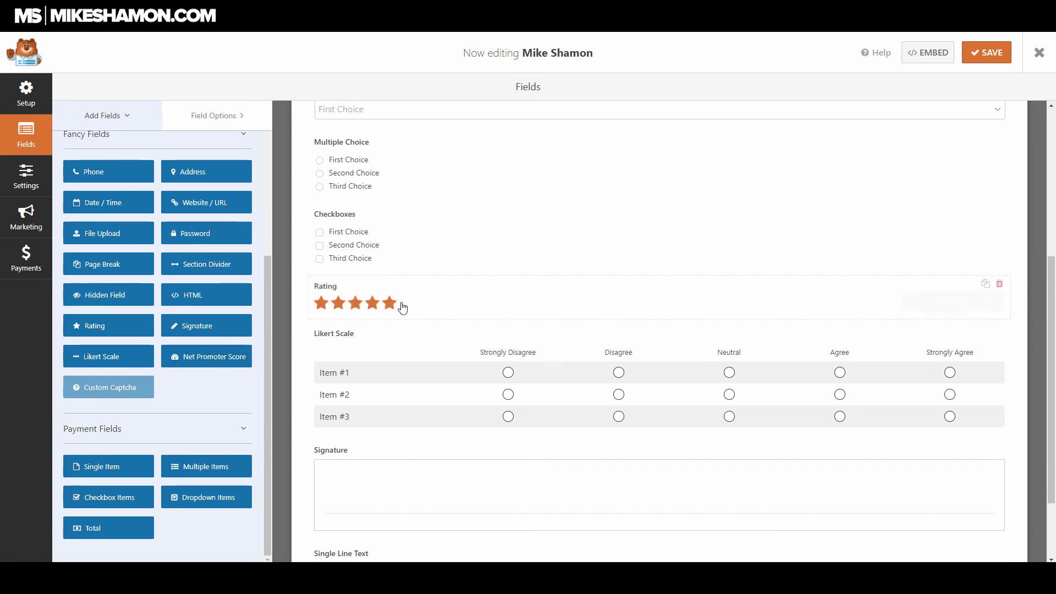
drag(244, 347, 354, 285)
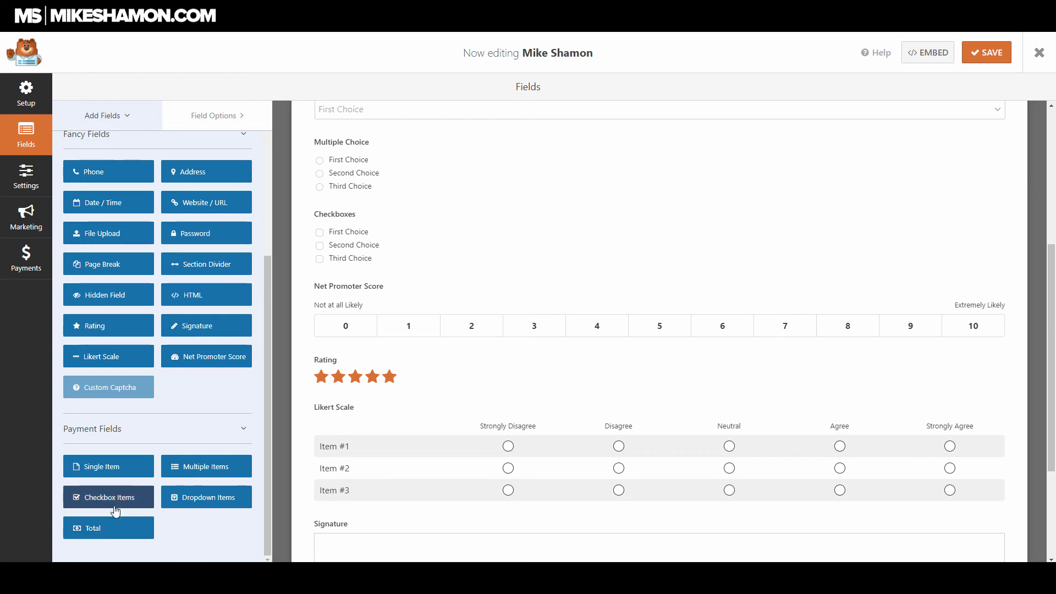
scroll(104, 314, up, 2)
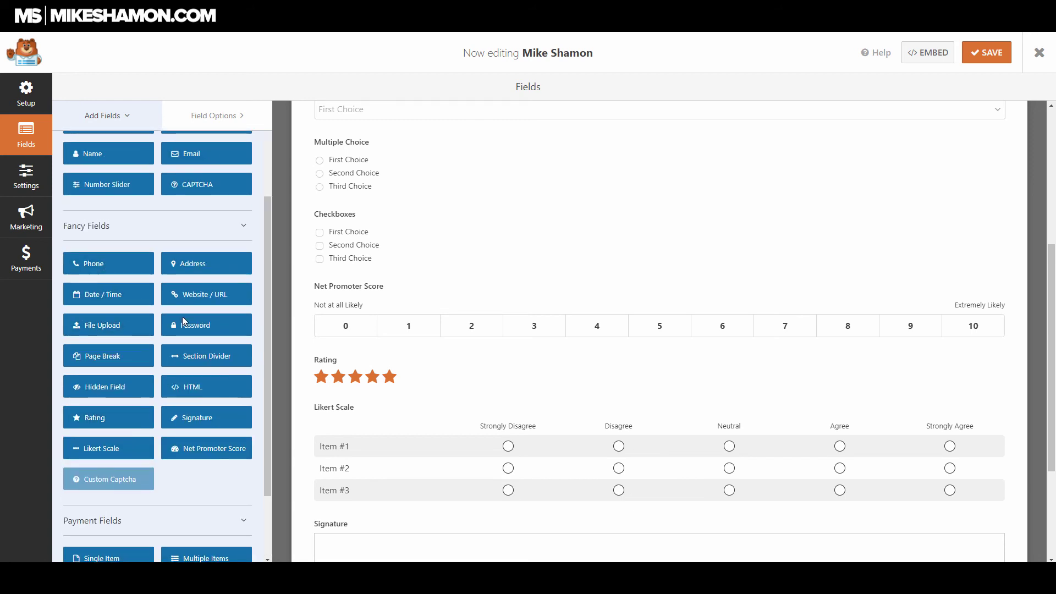
scroll(189, 336, up, 2)
scroll(189, 357, down, 4)
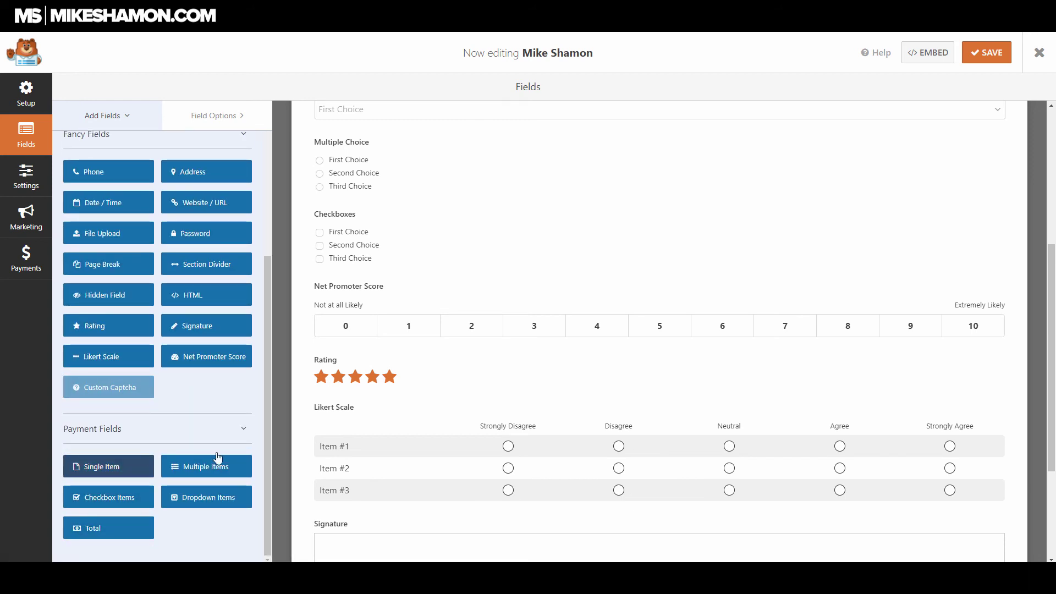
scroll(514, 413, down, 4)
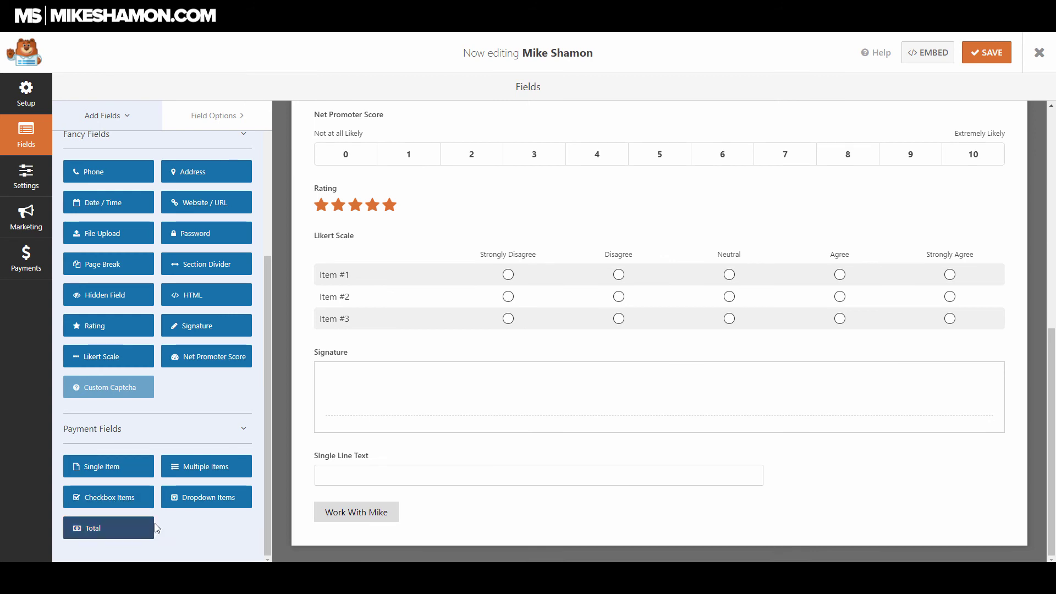
Install and activate the PayPal Standard addon in the form's payment integrations, and review its payment type options
click(33, 224)
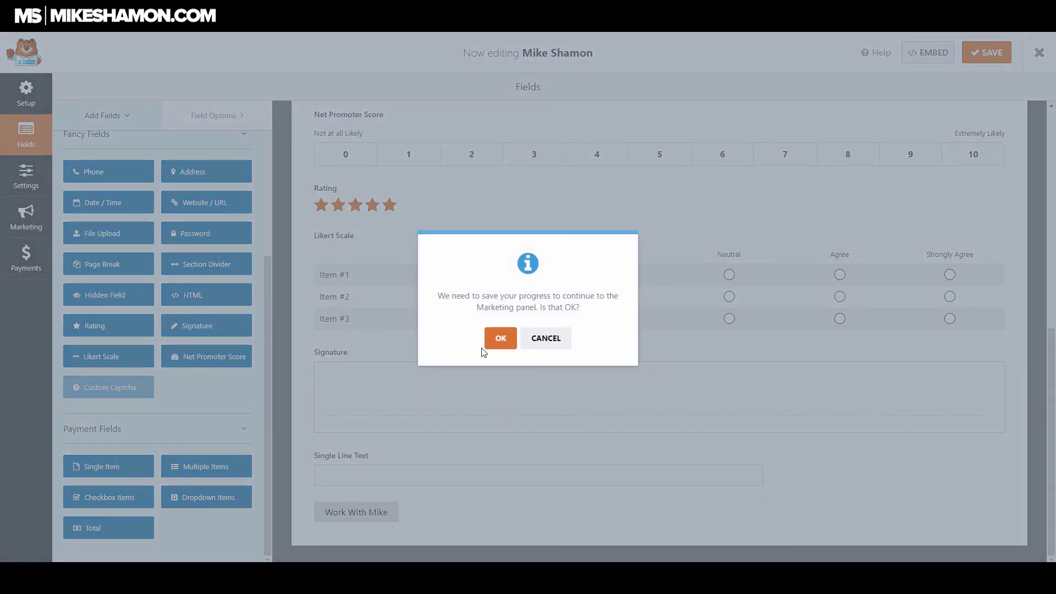
click(545, 338)
click(26, 259)
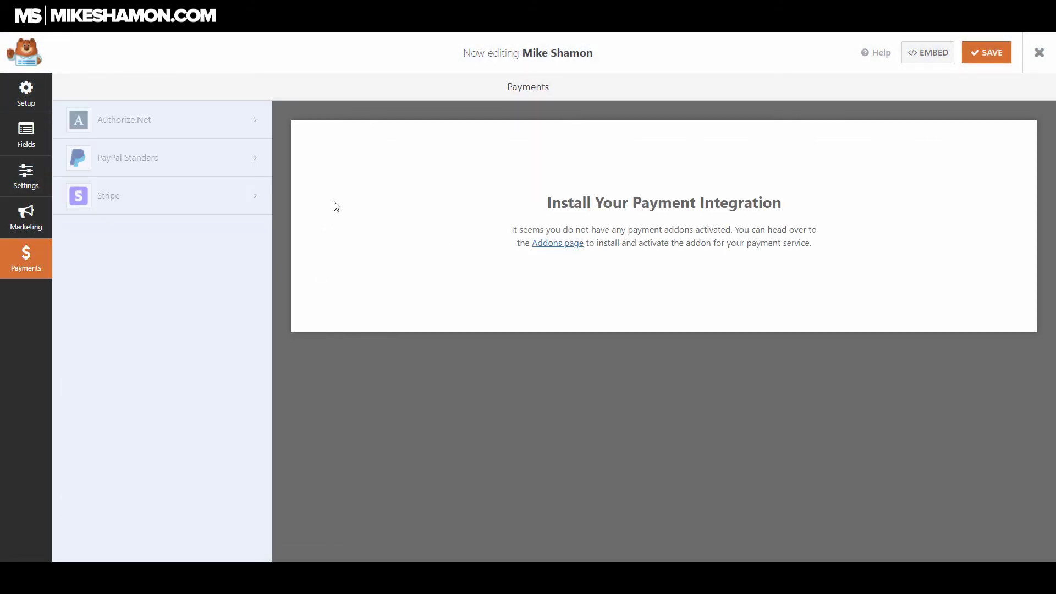
click(173, 204)
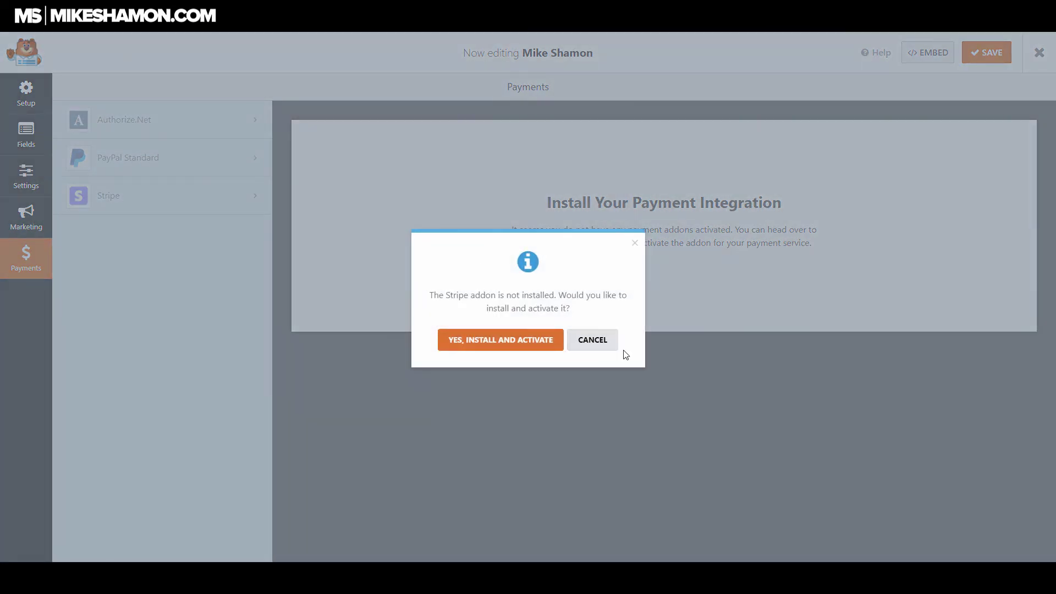
click(593, 340)
click(204, 165)
click(514, 339)
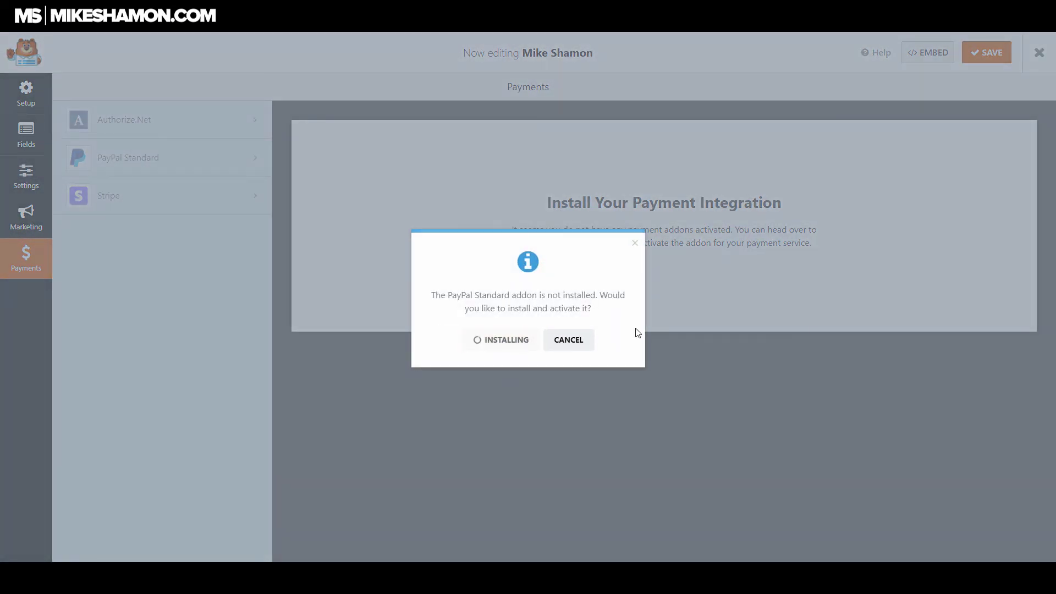
click(513, 352)
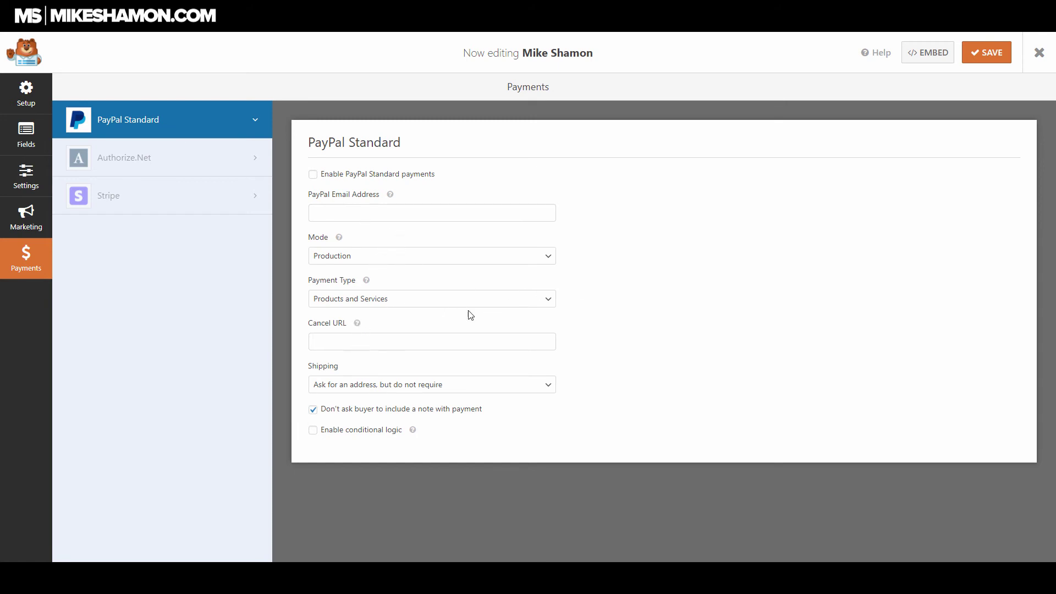
click(554, 302)
click(657, 299)
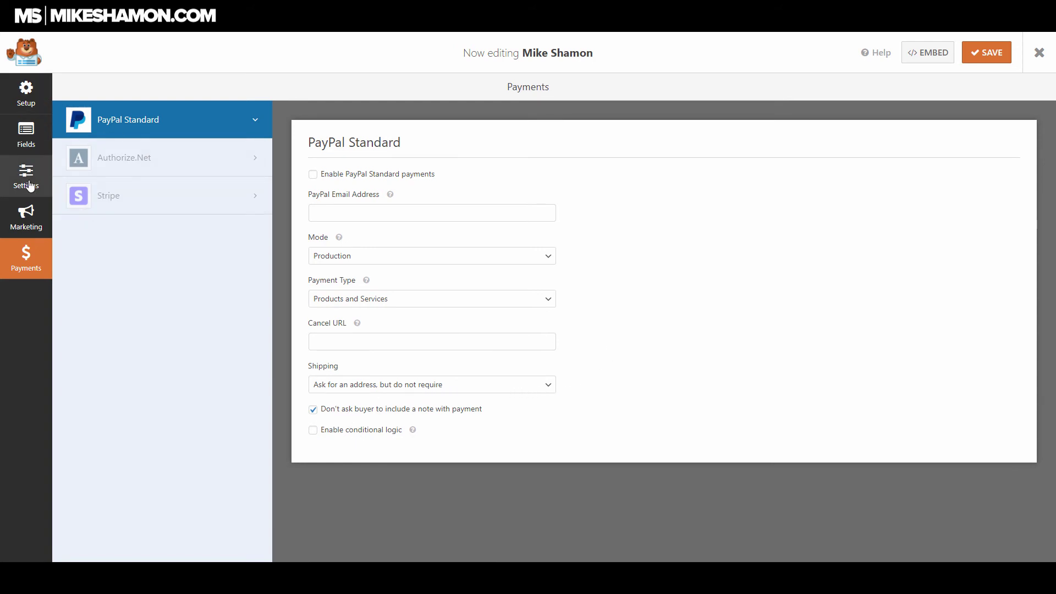
Add a required Total payment field at the end of the form, below the Single Line Text field
click(42, 144)
scroll(177, 248, down, 5)
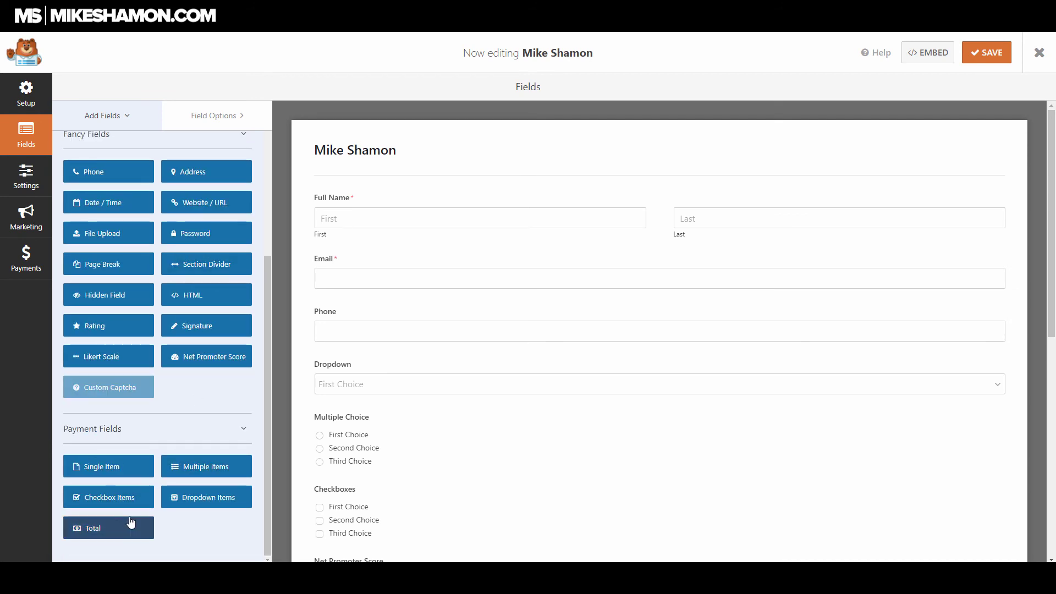
mouse_move(114, 529)
mouse_down()
mouse_move(371, 540)
mouse_move(382, 491)
mouse_move(363, 489)
mouse_up()
scroll(510, 377, down, 8)
scroll(566, 243, up, 5)
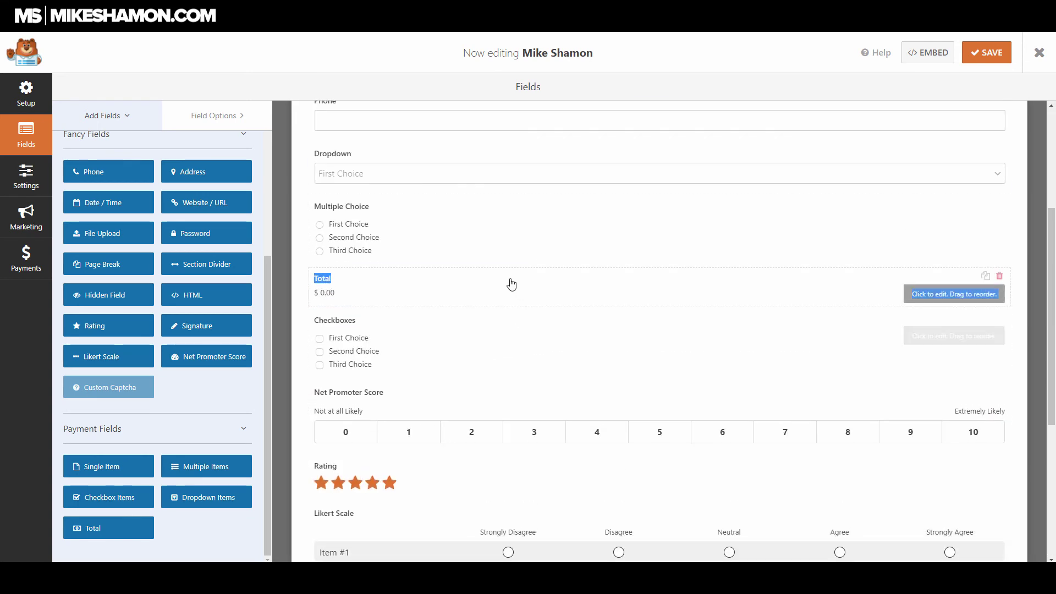
drag(517, 296, 533, 471)
click(814, 495)
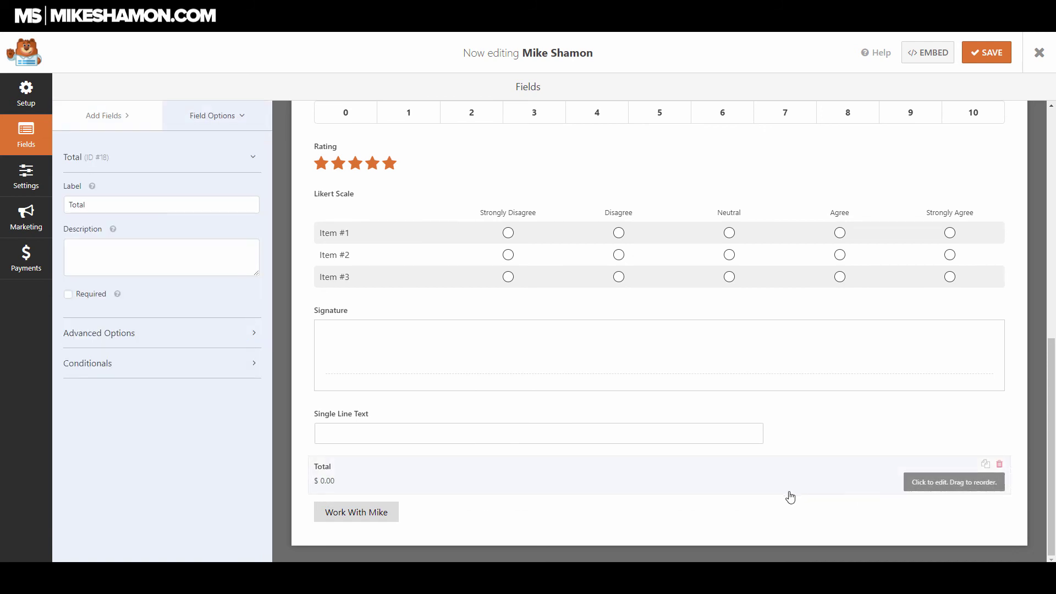
click(72, 295)
Add a required Single Item payment field between the Single Line Text and Total fields
scroll(180, 335, down, 2)
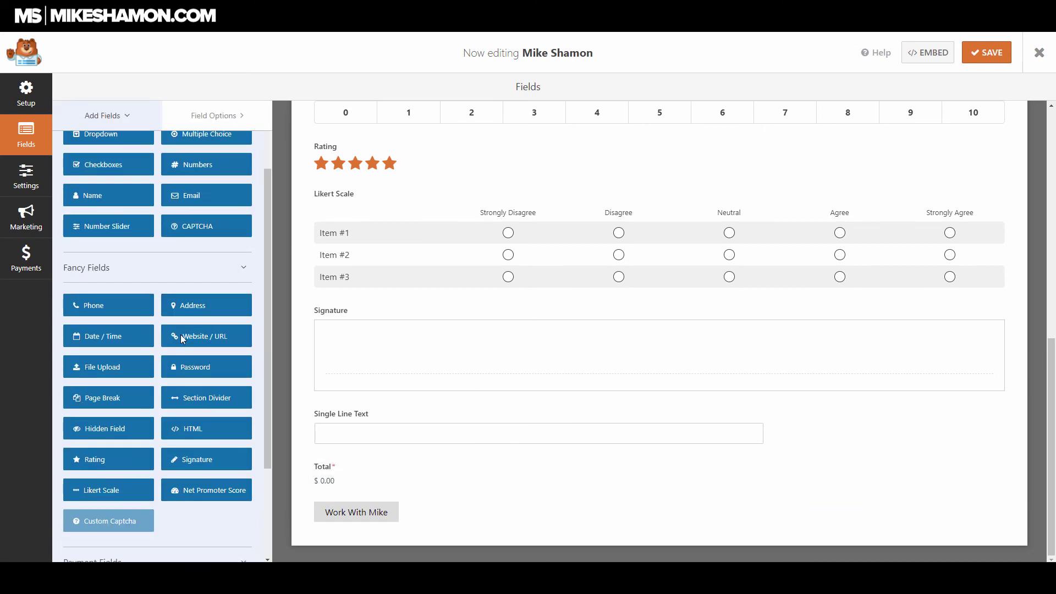
scroll(180, 340, down, 3)
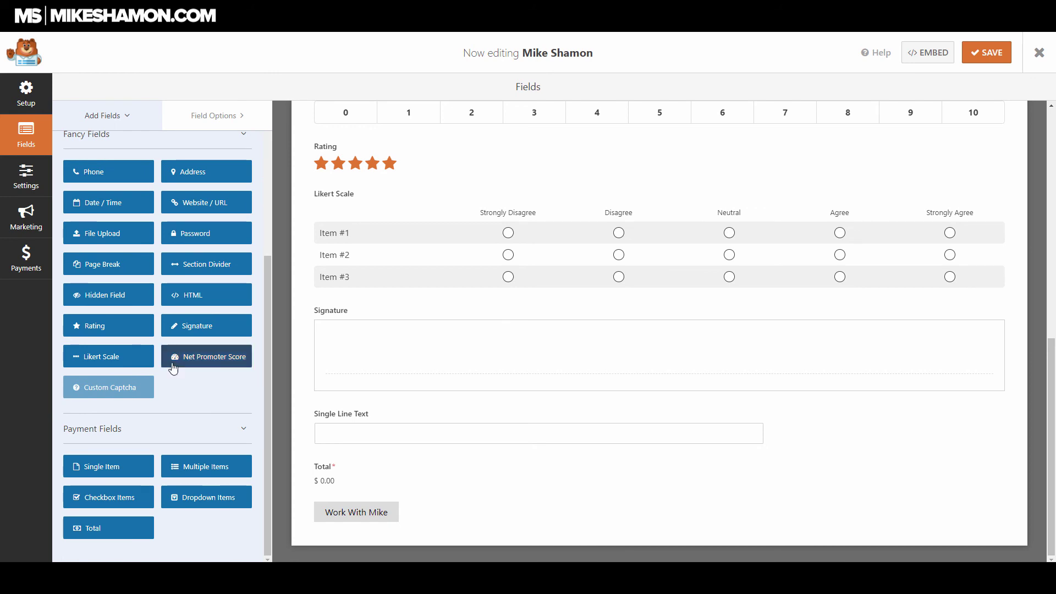
drag(117, 470, 380, 451)
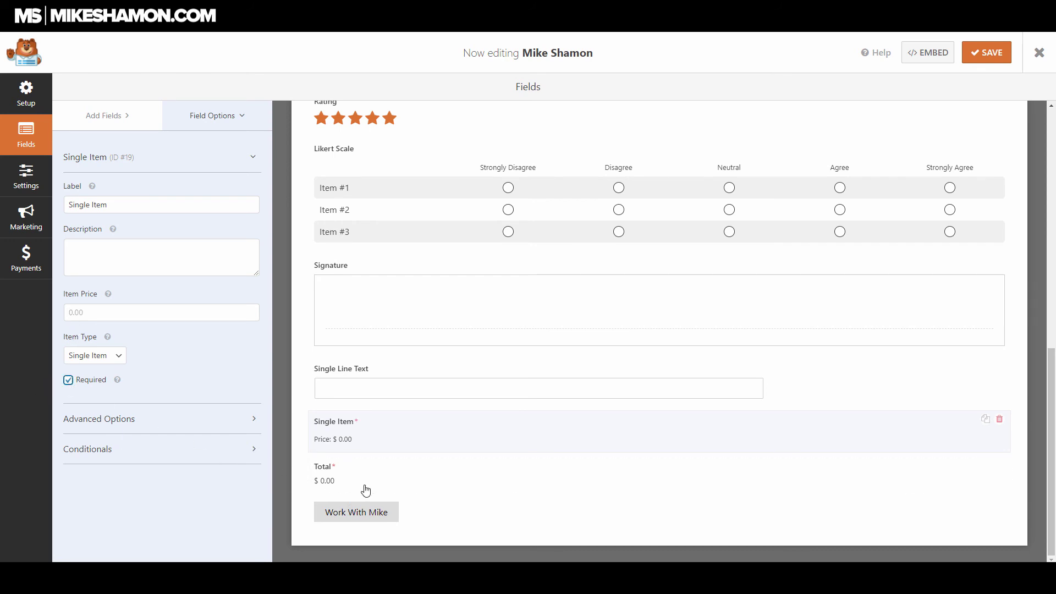
Set the Single Item's field size to Large and its item price to 97.00
click(125, 421)
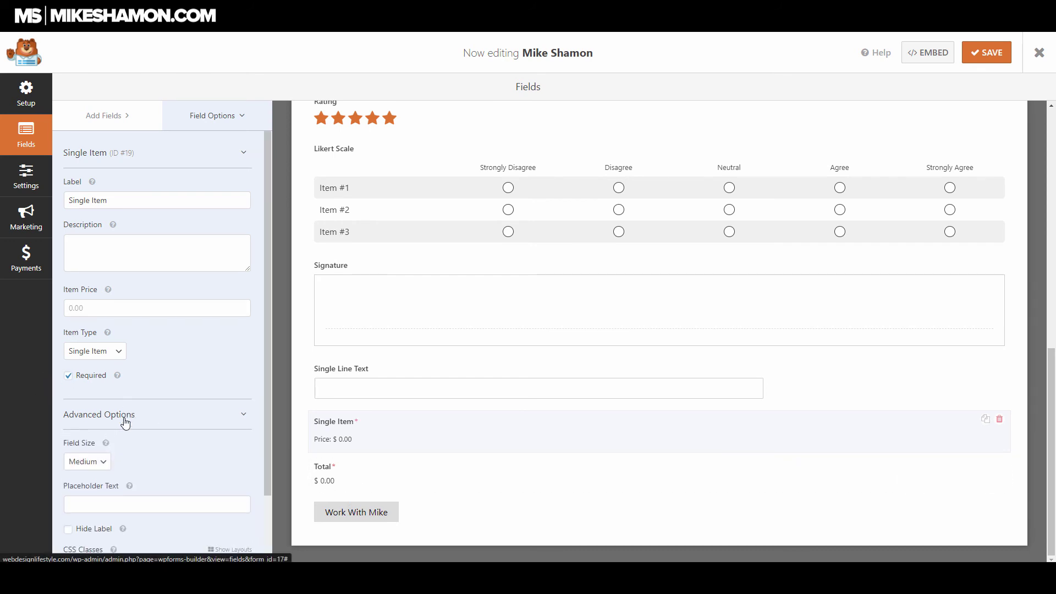
scroll(124, 421, down, 1)
click(101, 390)
click(99, 429)
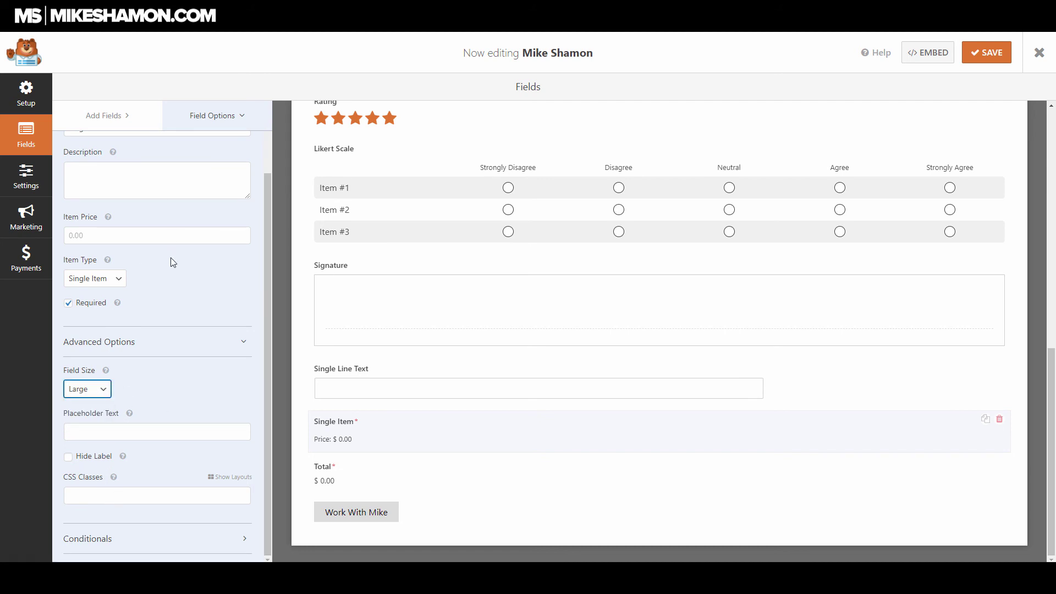
scroll(128, 256, up, 1)
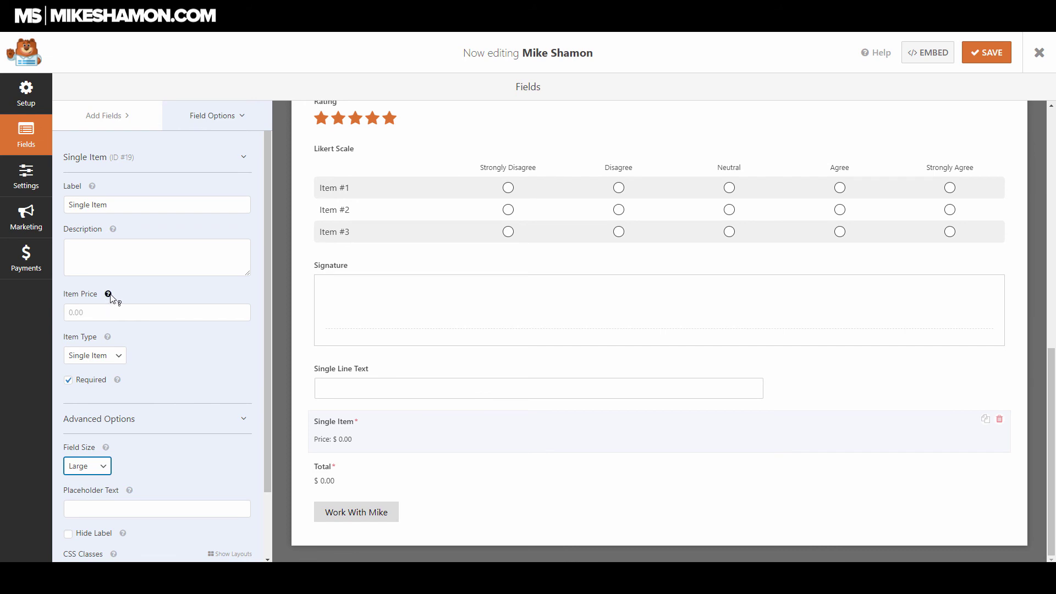
click(105, 318)
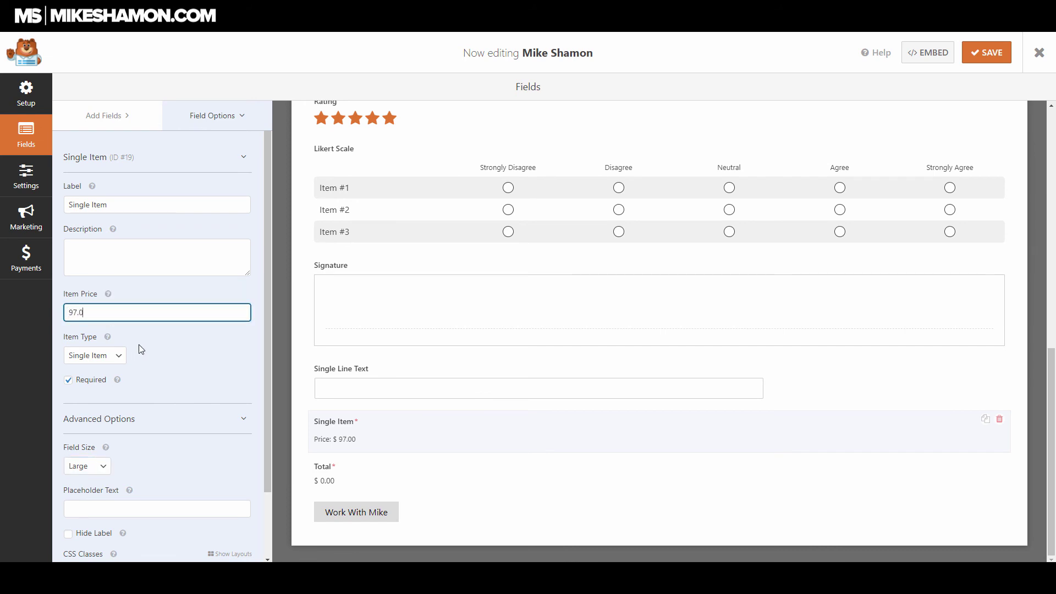
scroll(165, 473, down, 1)
scroll(137, 511, up, 1)
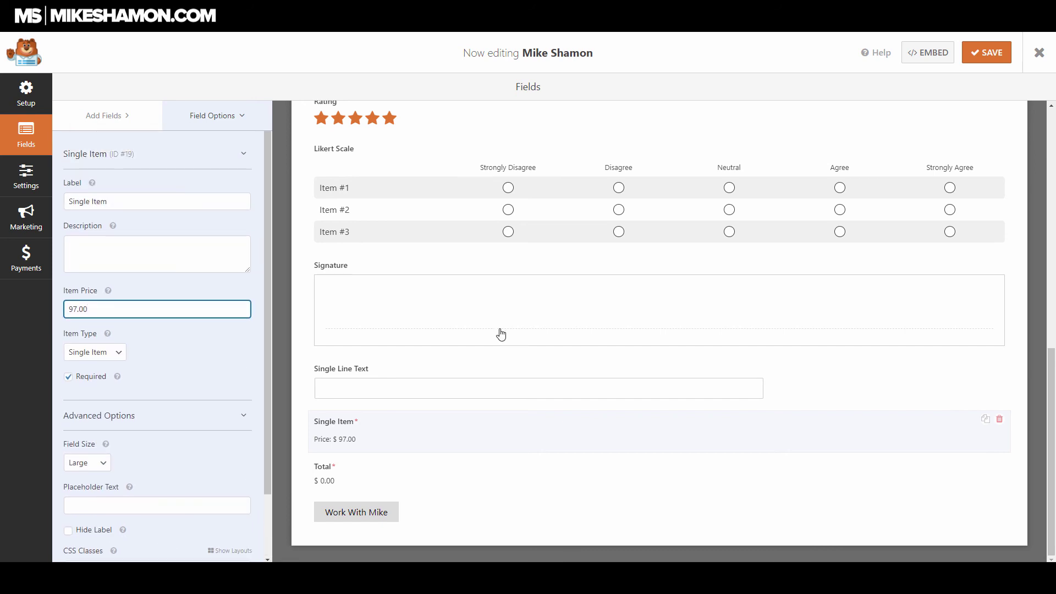
Make the Total field optional and save the form
click(764, 472)
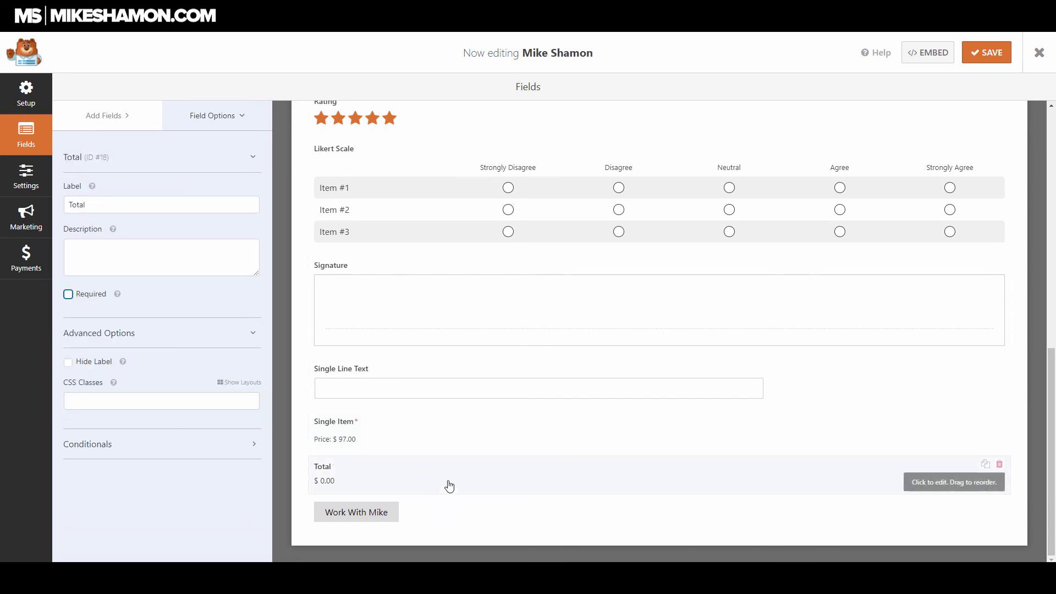
click(985, 52)
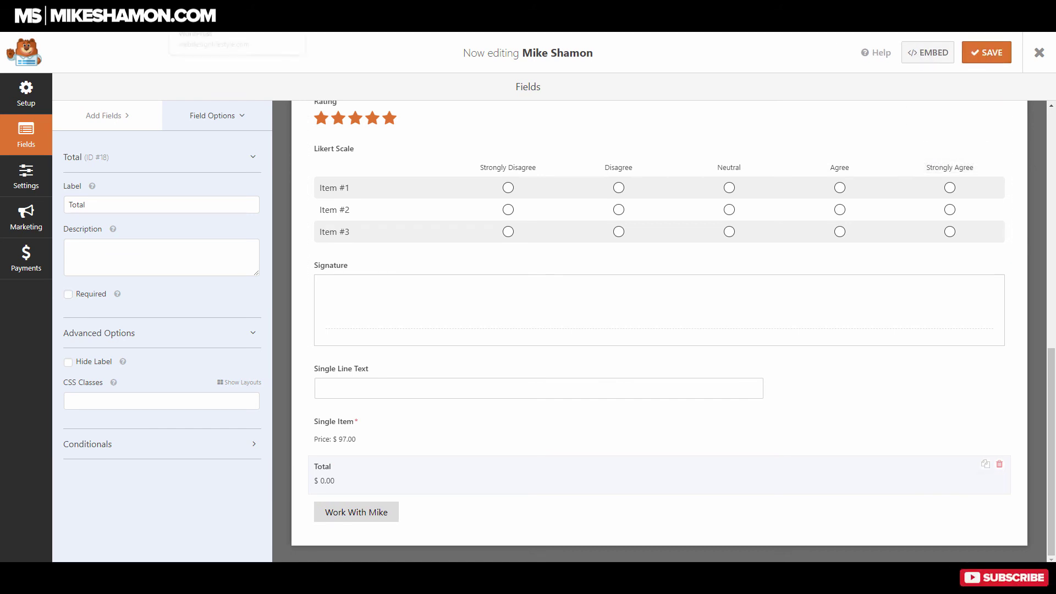
Load the updated Awesome Form page, and answer Net Promoter Score with 6 and Rating with three stars
click(231, 22)
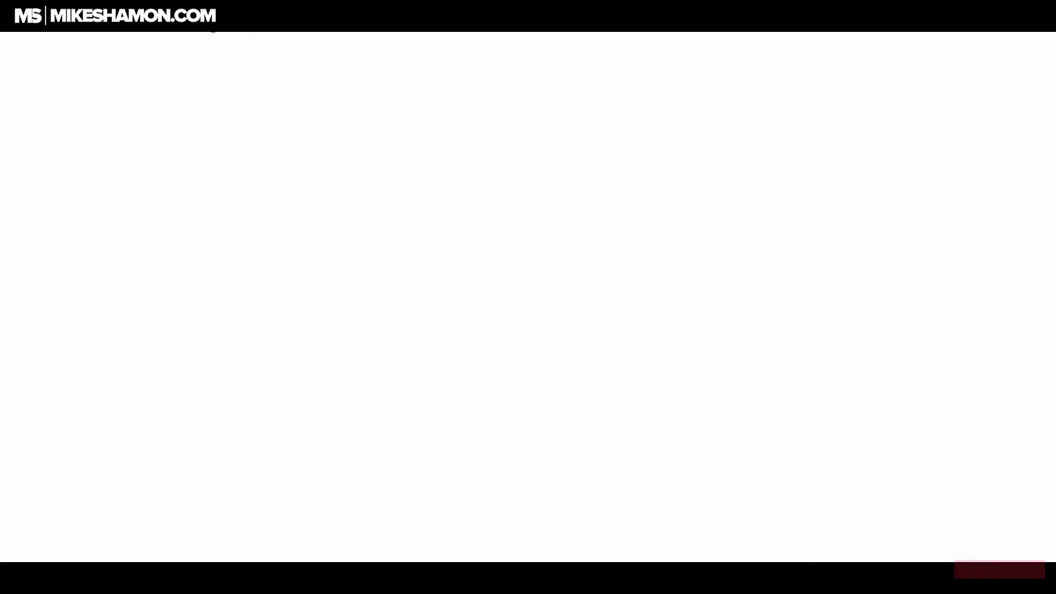
scroll(483, 278, up, 1)
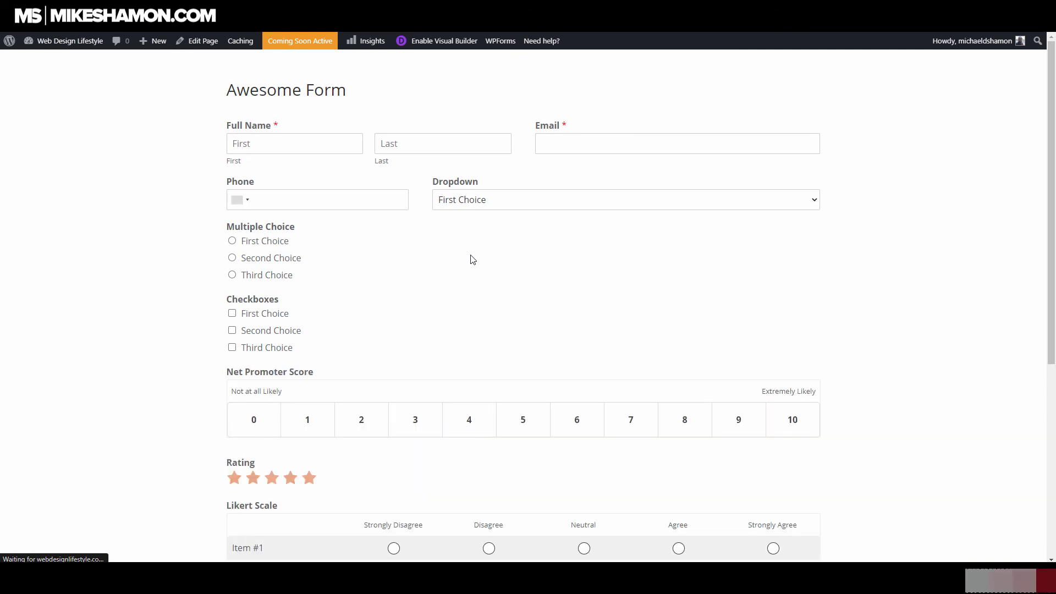
scroll(472, 259, down, 3)
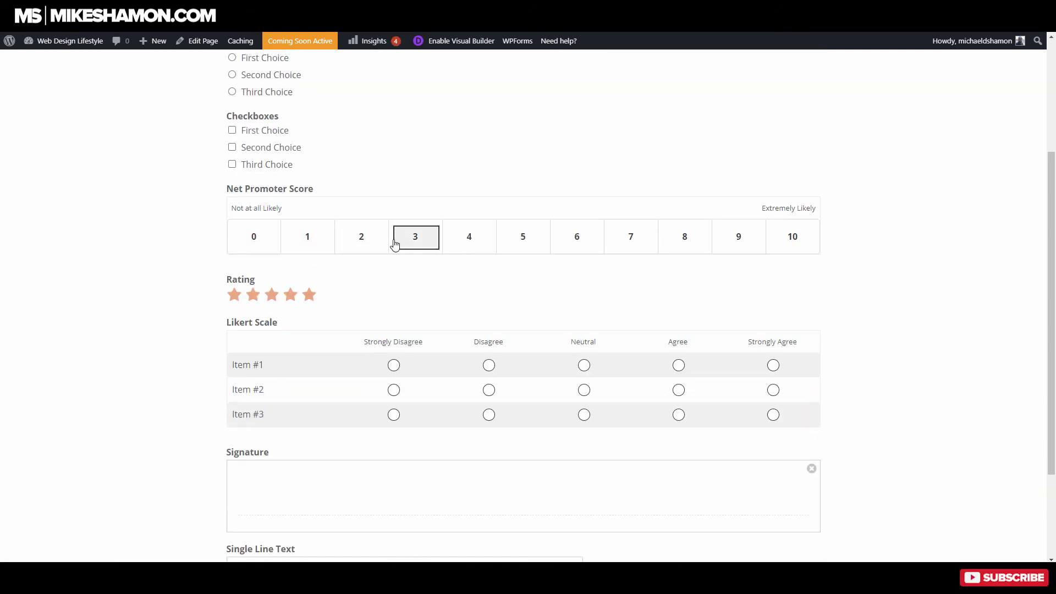
click(416, 238)
click(520, 239)
click(581, 239)
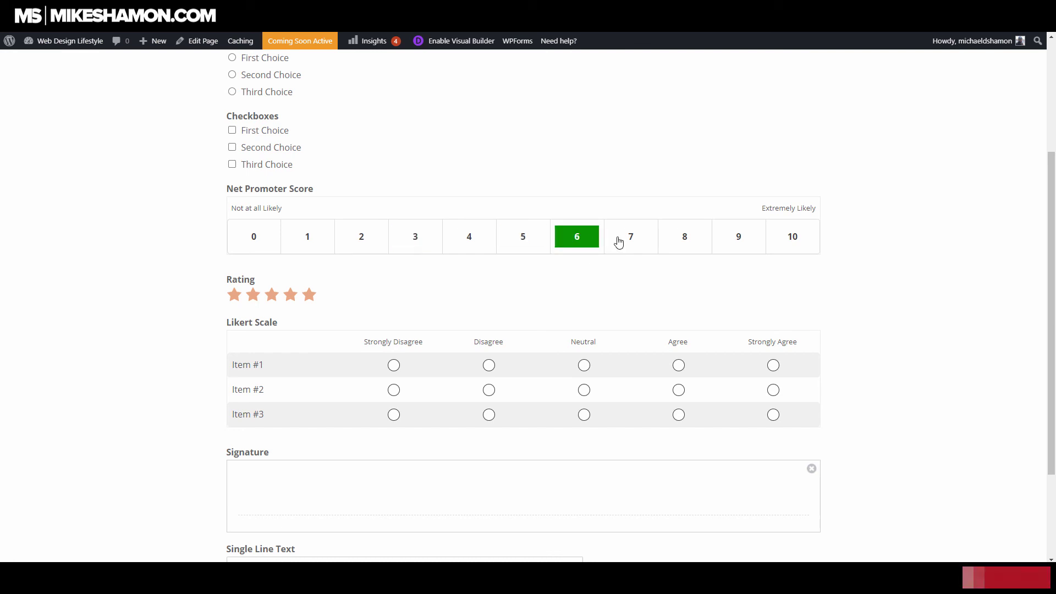
drag(312, 191, 217, 193)
click(401, 196)
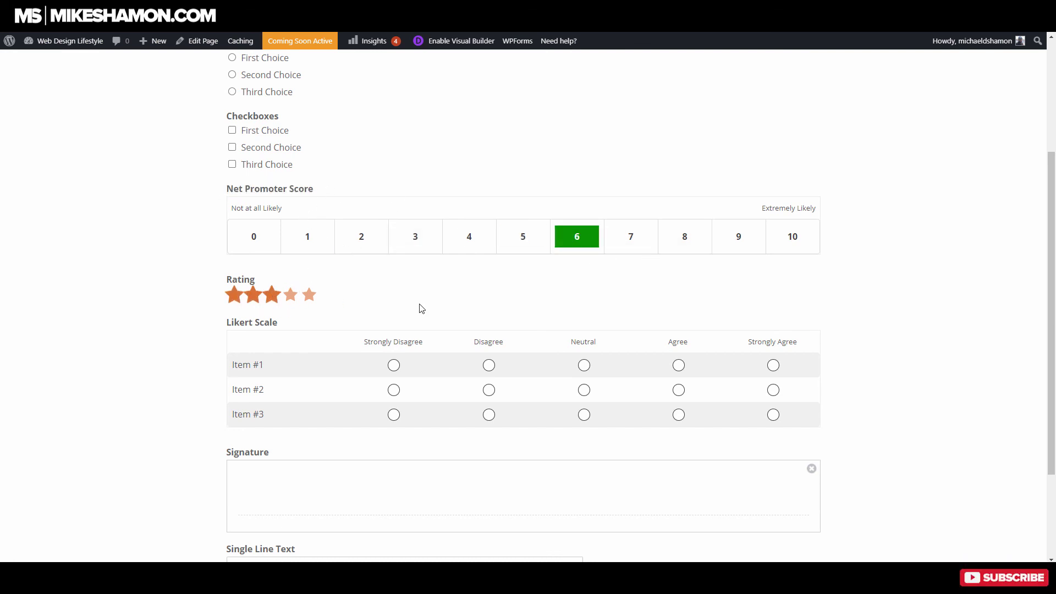
Answer the Likert Scale with Strongly Disagree for Item #1, Disagree for Item #2 and Agree for Item #3
scroll(422, 308, down, 3)
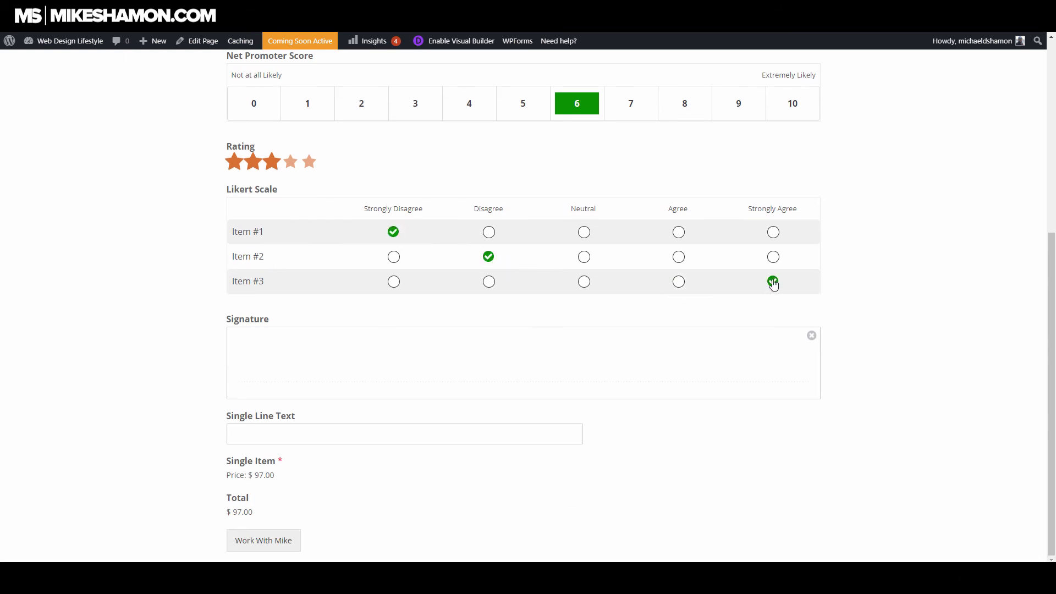
click(680, 283)
scroll(386, 242, up, 2)
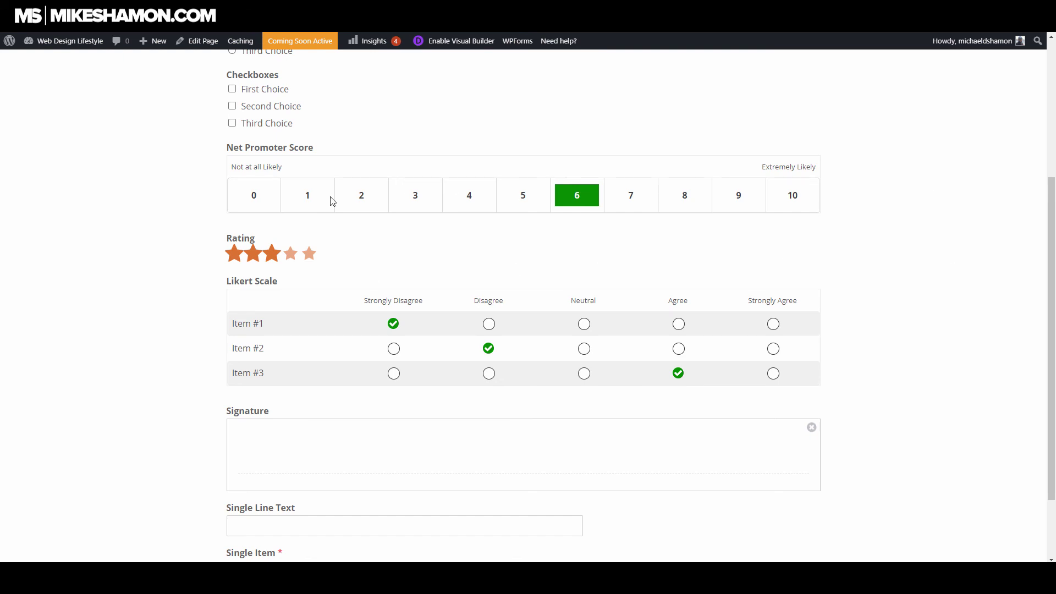
scroll(708, 297, down, 2)
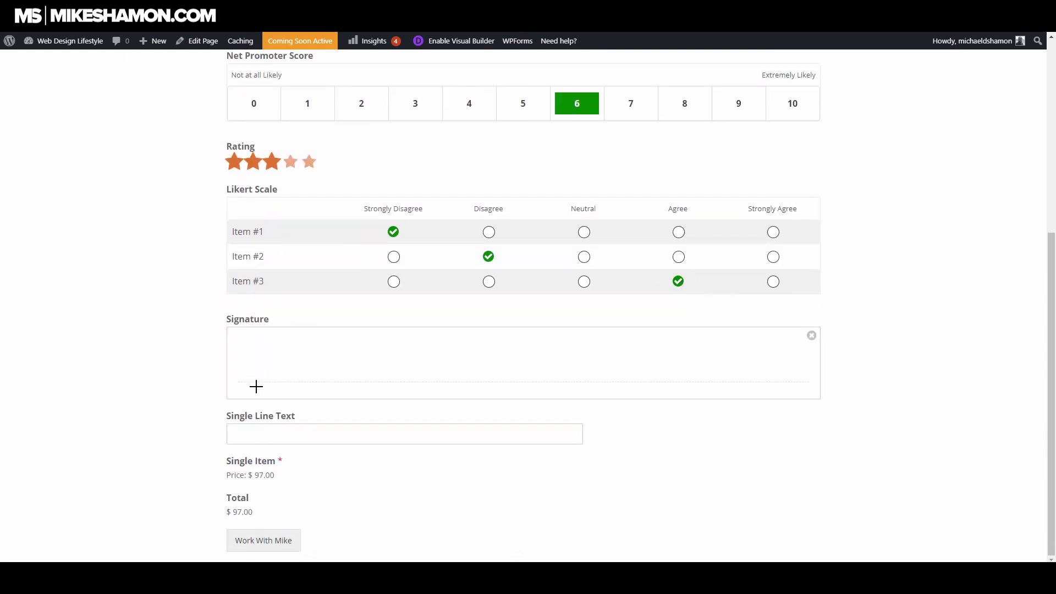
Highlight the amount in the Total field, and draw a freehand signature in the Signature field
drag(238, 512, 217, 512)
click(282, 540)
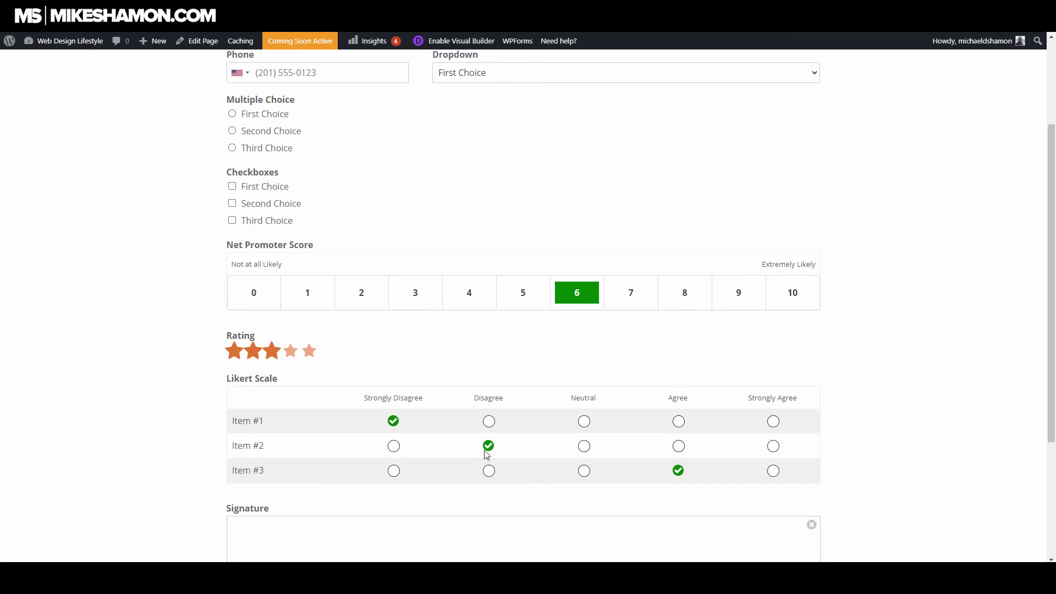
scroll(439, 352, down, 6)
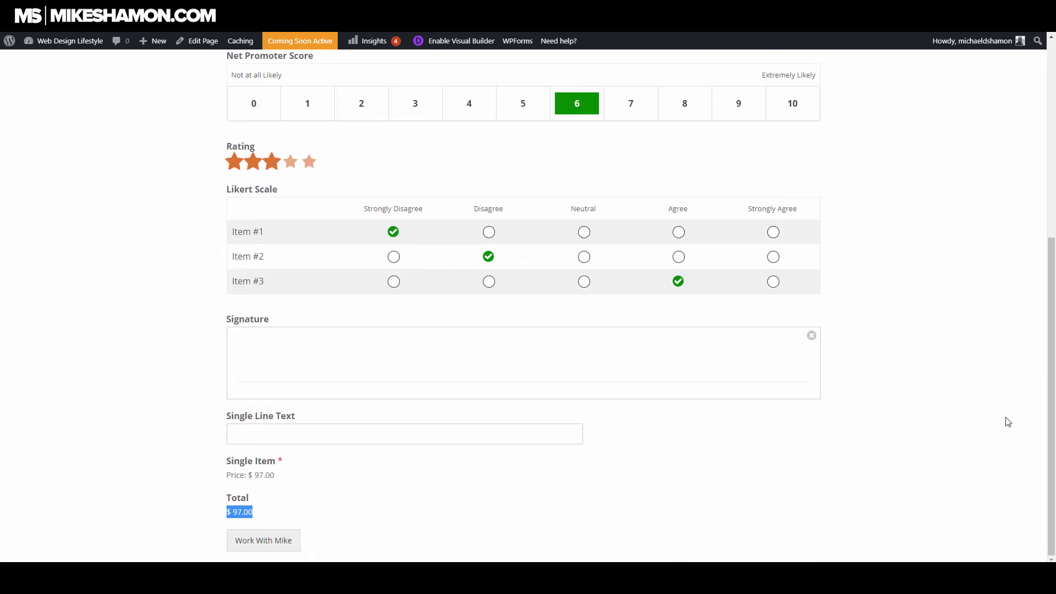
click(851, 315)
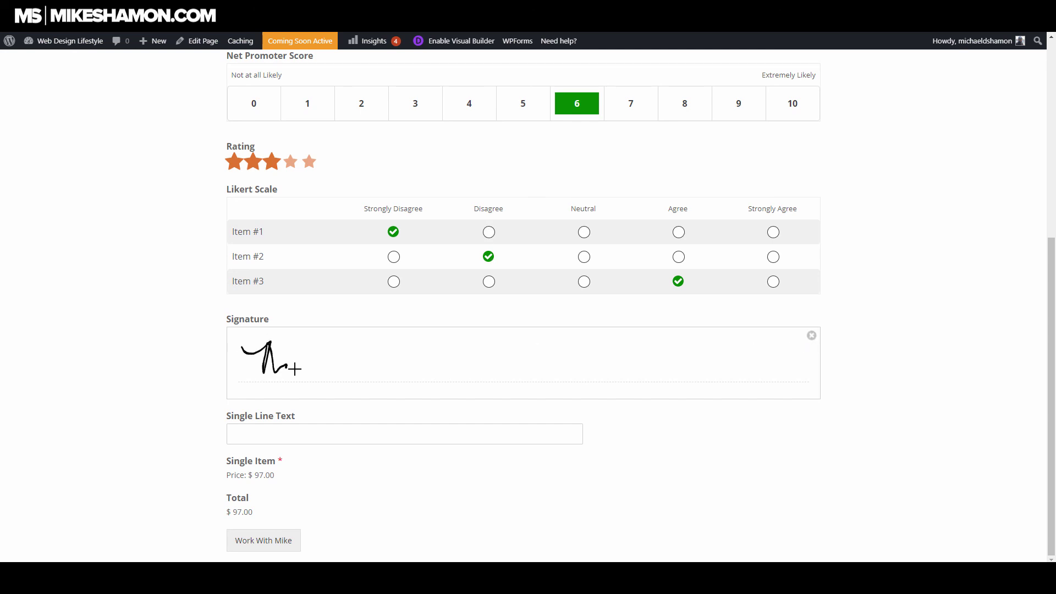
drag(295, 369, 533, 357)
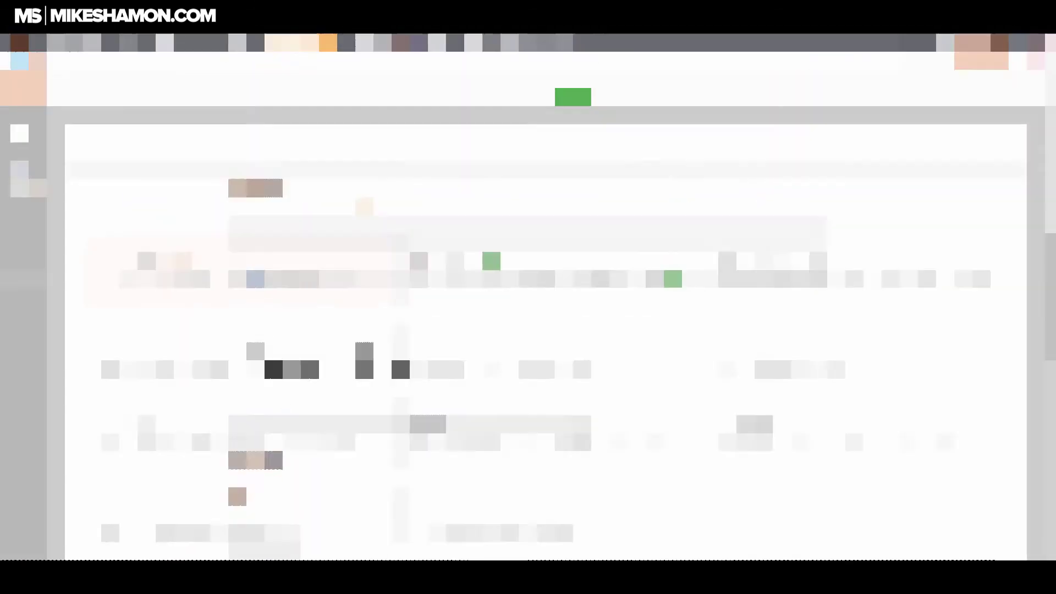
Exit the form builder without saving the form's changes
click(1040, 53)
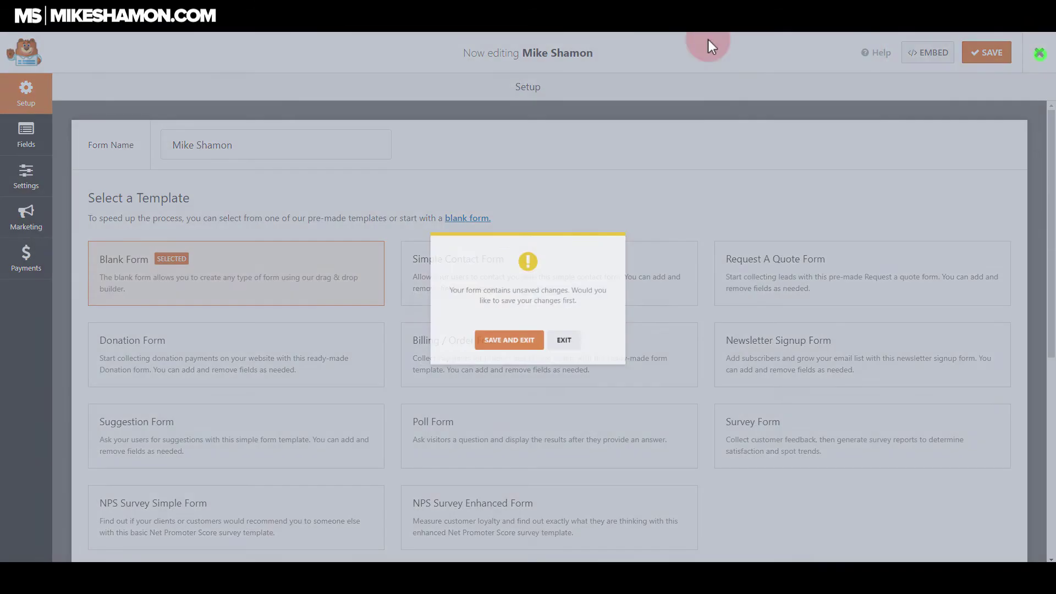
click(557, 344)
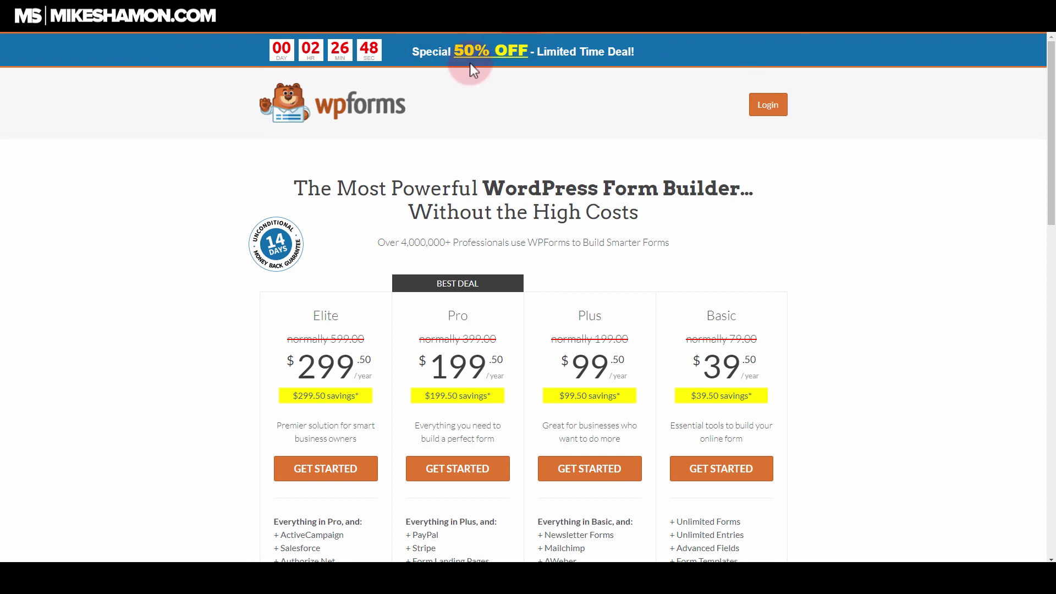
Review the Pro plan's features on the WPForms pricing page, including Signatures, User Registration and Post Submissions
scroll(801, 221, down, 3)
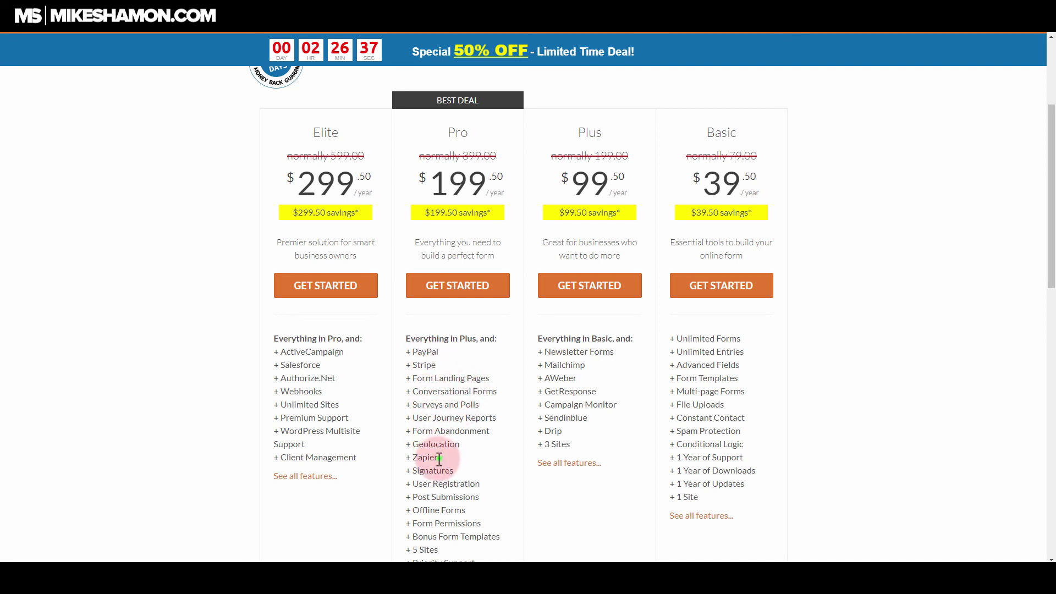
drag(457, 470, 408, 471)
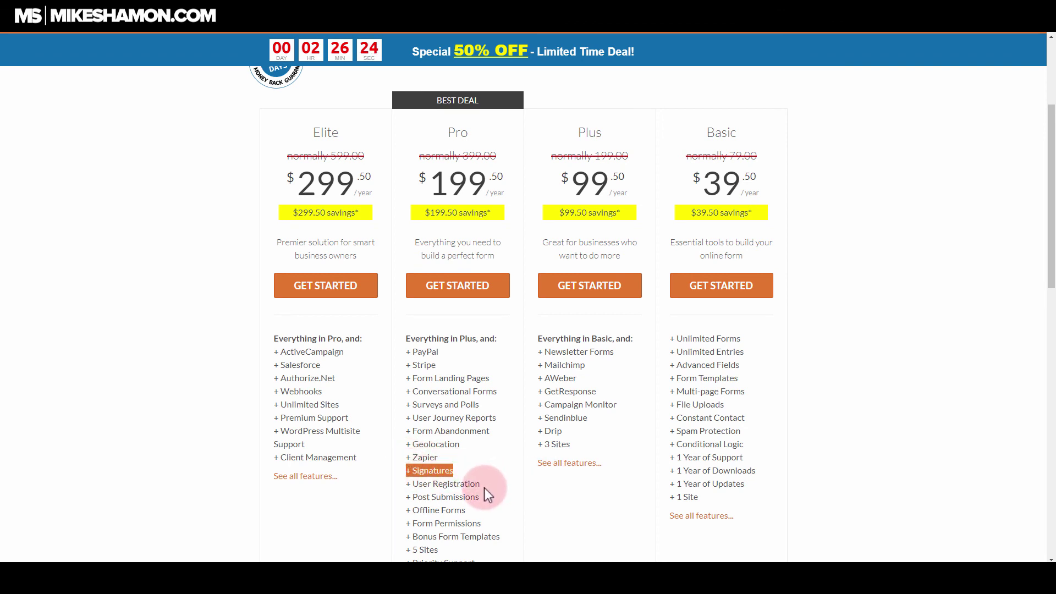
scroll(484, 487, down, 2)
drag(481, 395, 458, 419)
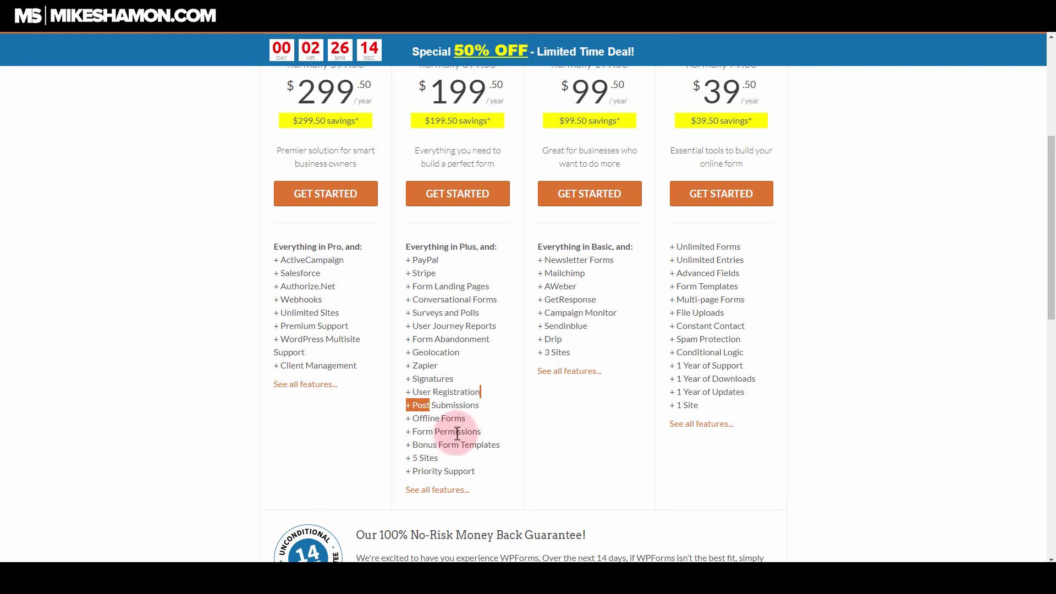
scroll(457, 435, up, 2)
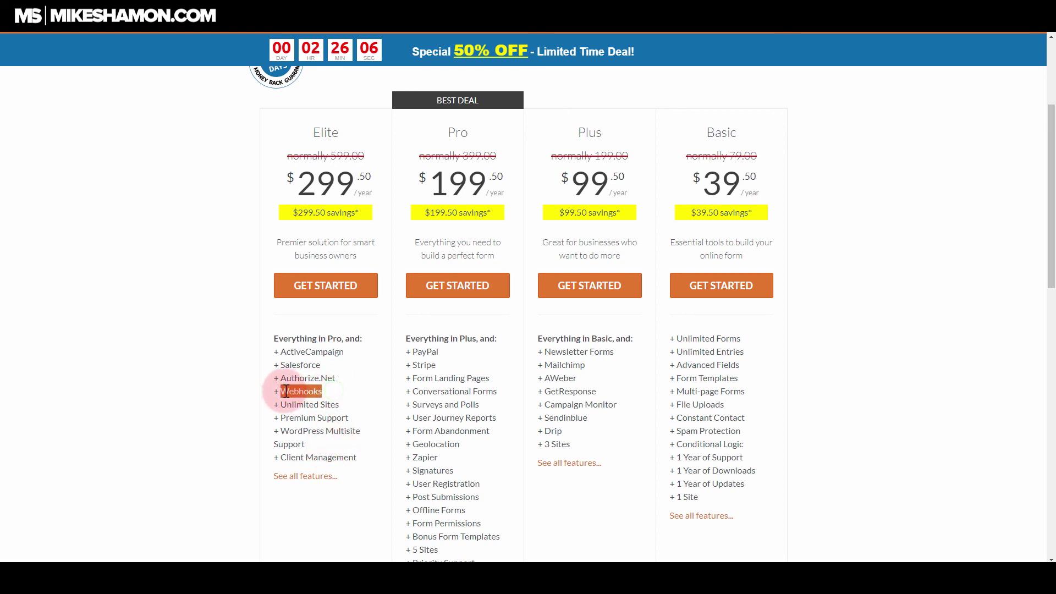
Review the Elite plan's features, including the ActiveCampaign, Salesforce and Webhooks integrations and WordPress Multisite Support
drag(344, 385, 312, 361)
click(332, 350)
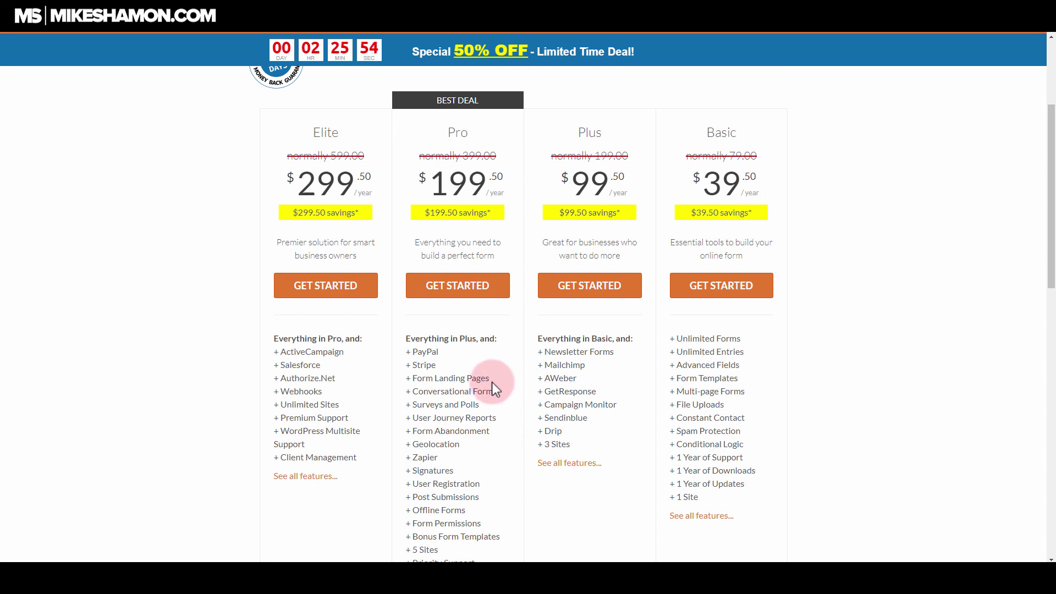
drag(305, 444, 282, 432)
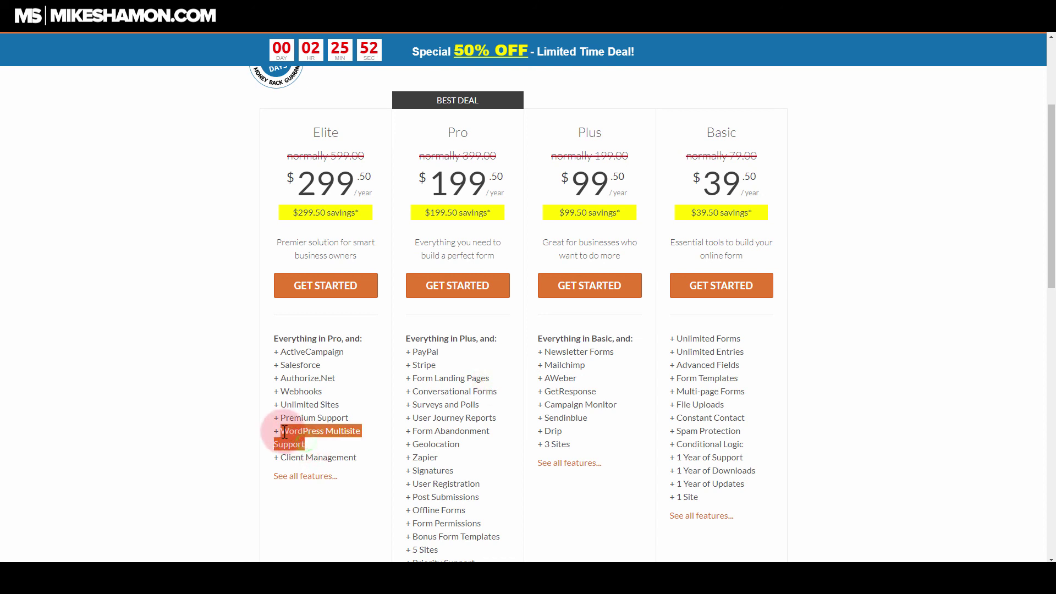
click(392, 453)
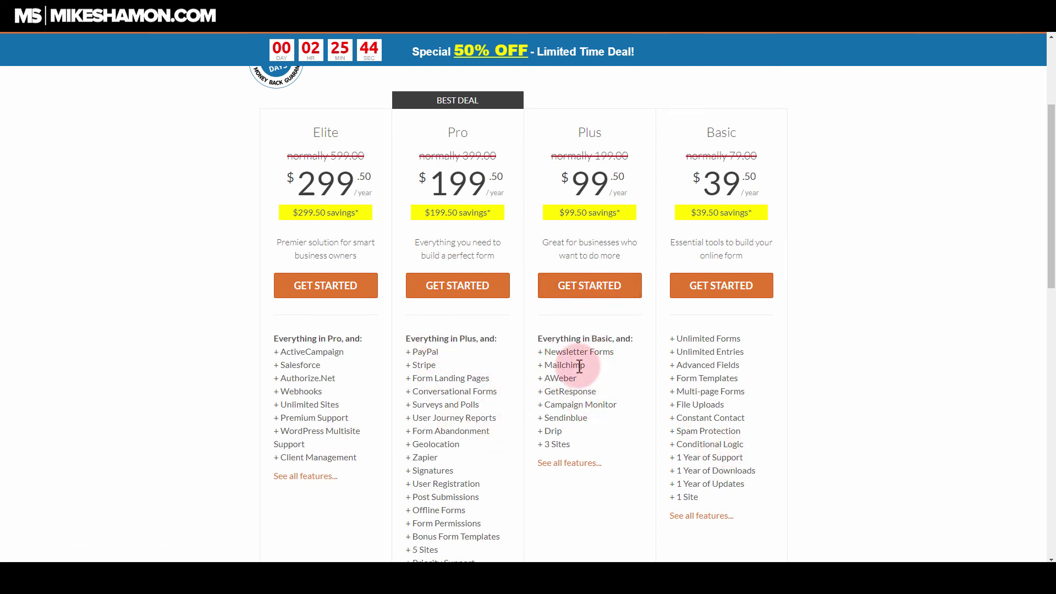
Examine the Plus plan's GetResponse integration and look through the rest of the pricing page, including Common Questions
drag(592, 391, 538, 393)
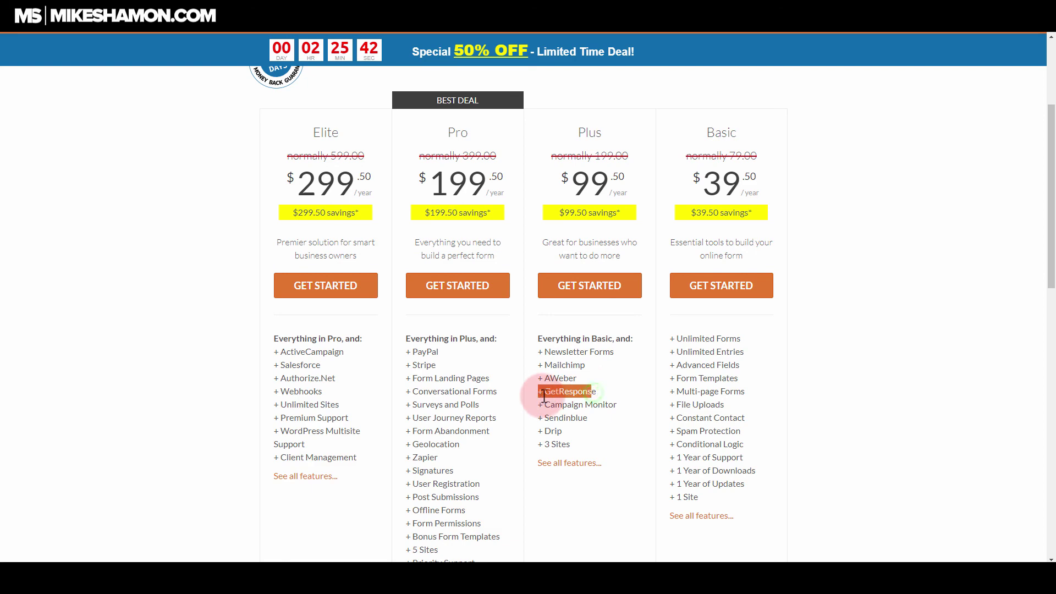
double_click(593, 391)
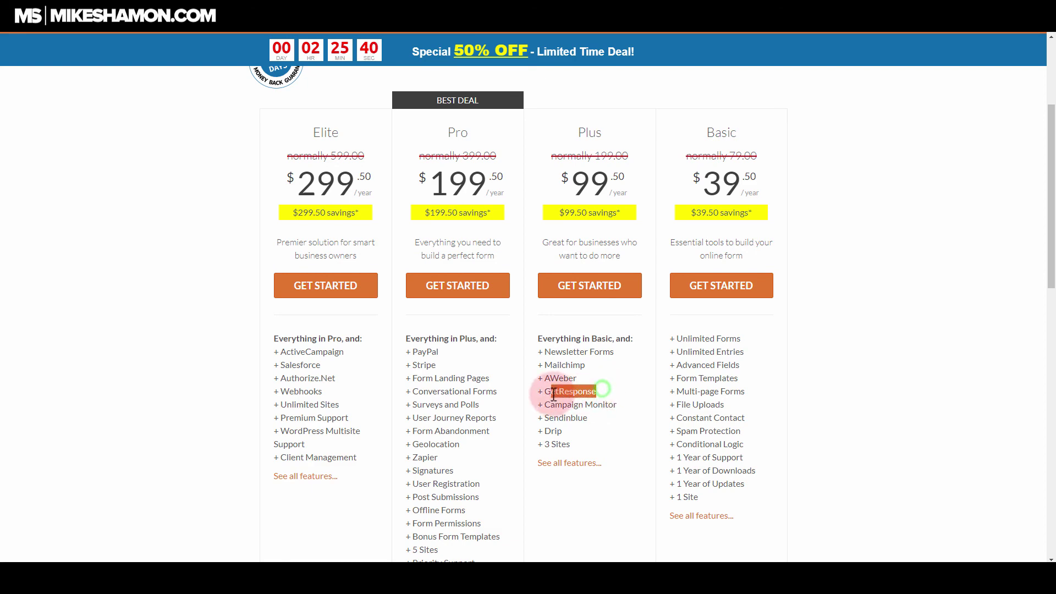
scroll(605, 388, down, 5)
scroll(614, 380, down, 9)
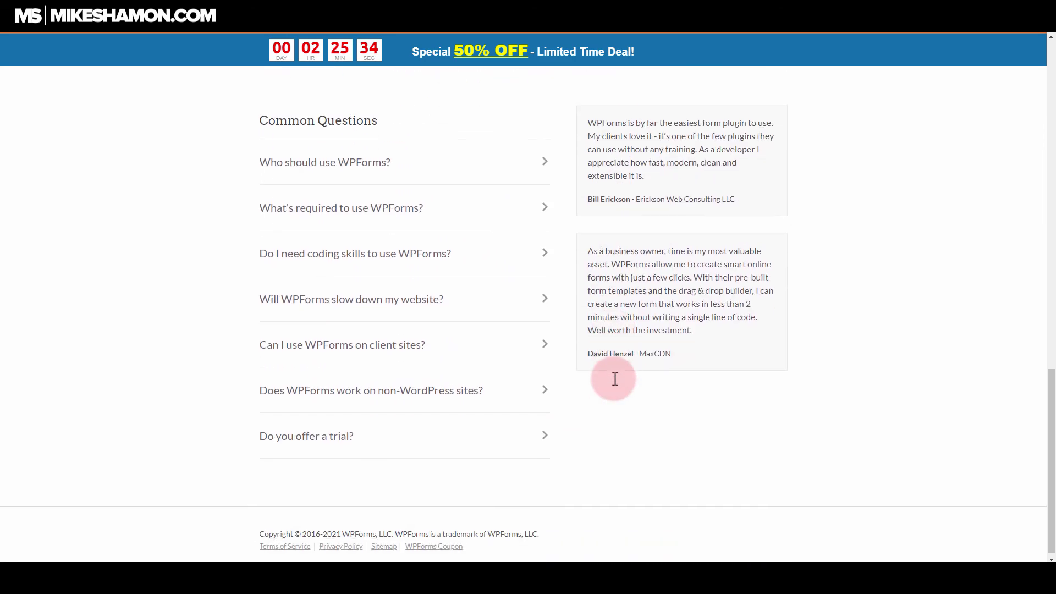
scroll(612, 380, up, 13)
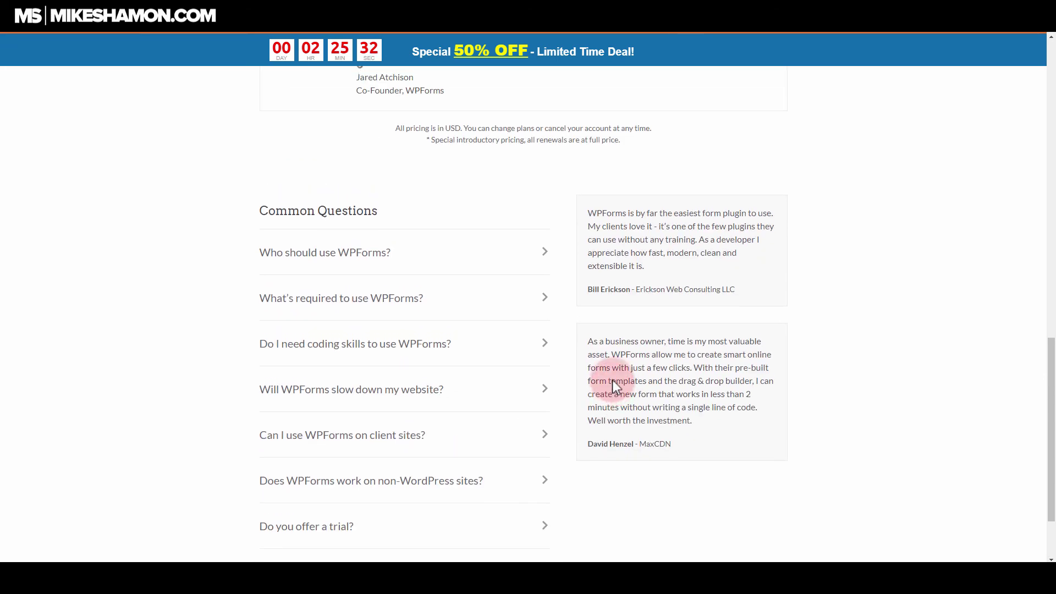
scroll(612, 381, up, 3)
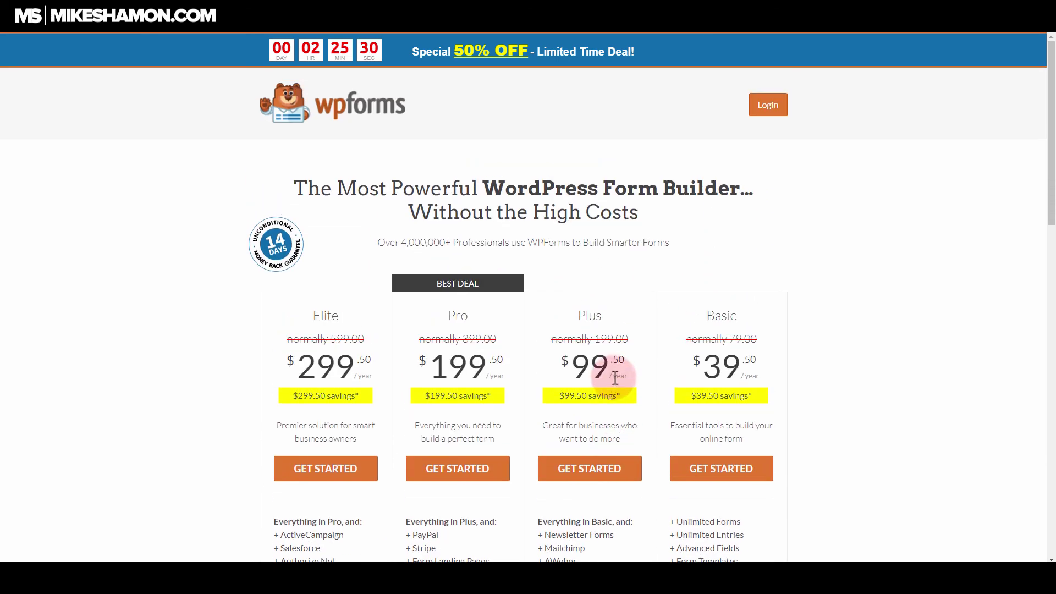